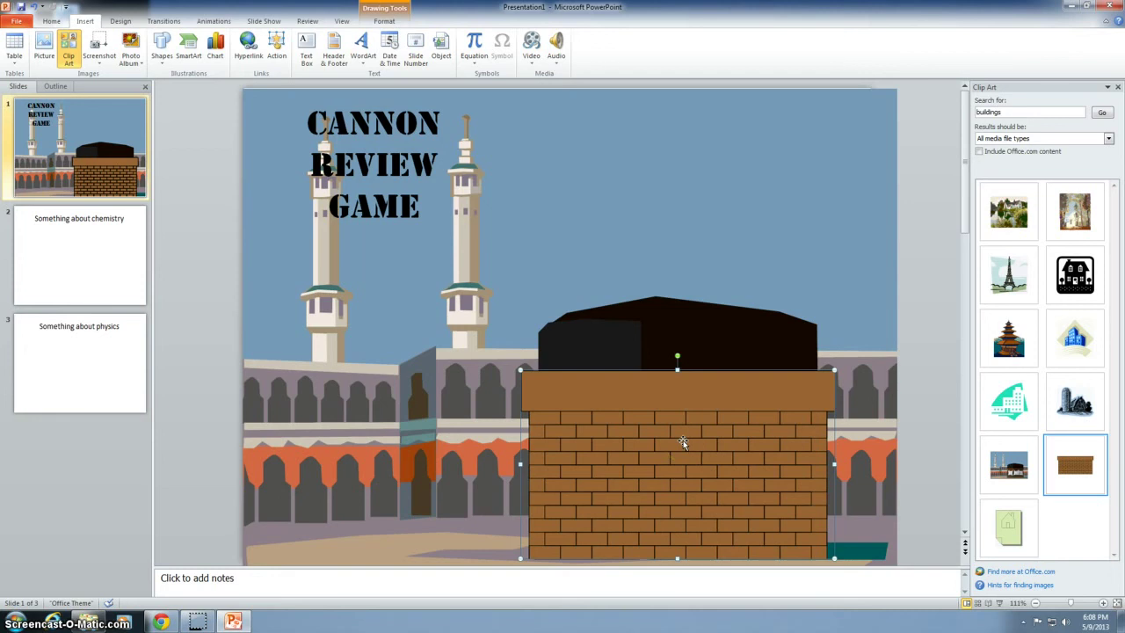
Duplicate the brick wall and stack the copy directly on top of the original
left_click(657, 454)
key("ctrl+v")
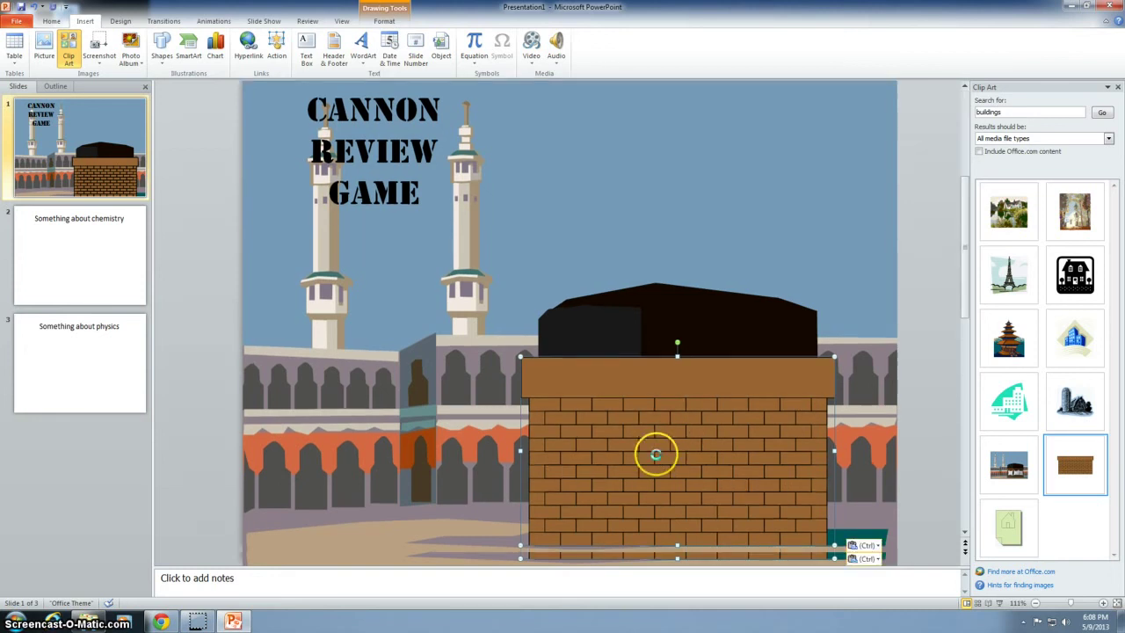
left_click_drag(721, 482, 684, 302)
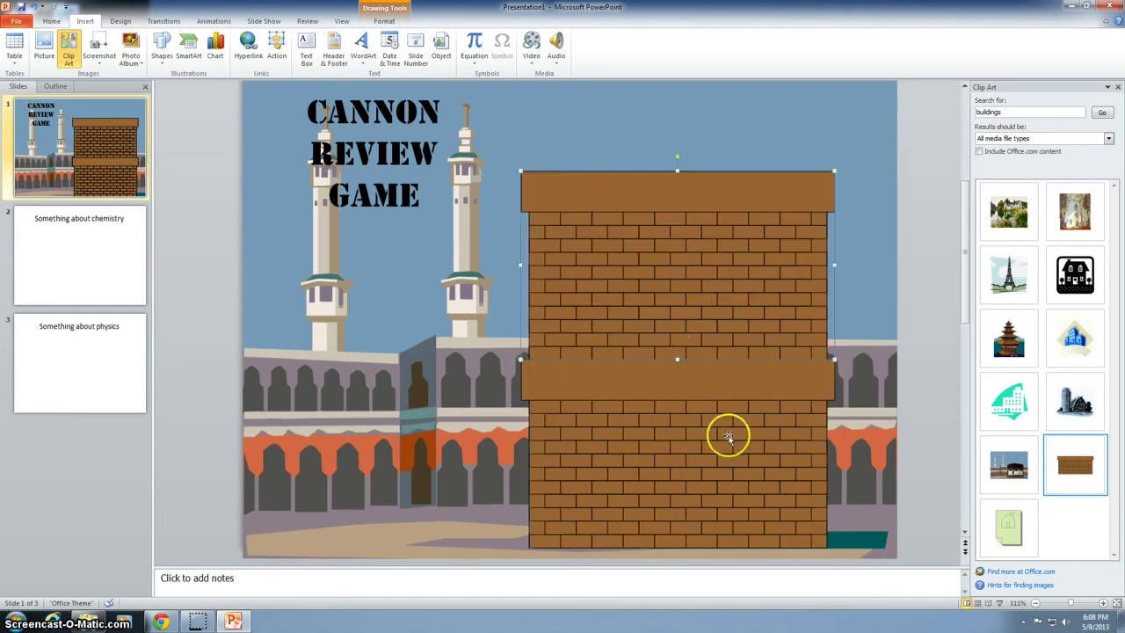
Group the upper and lower brick walls into one tower object
left_click(677, 451, "shift")
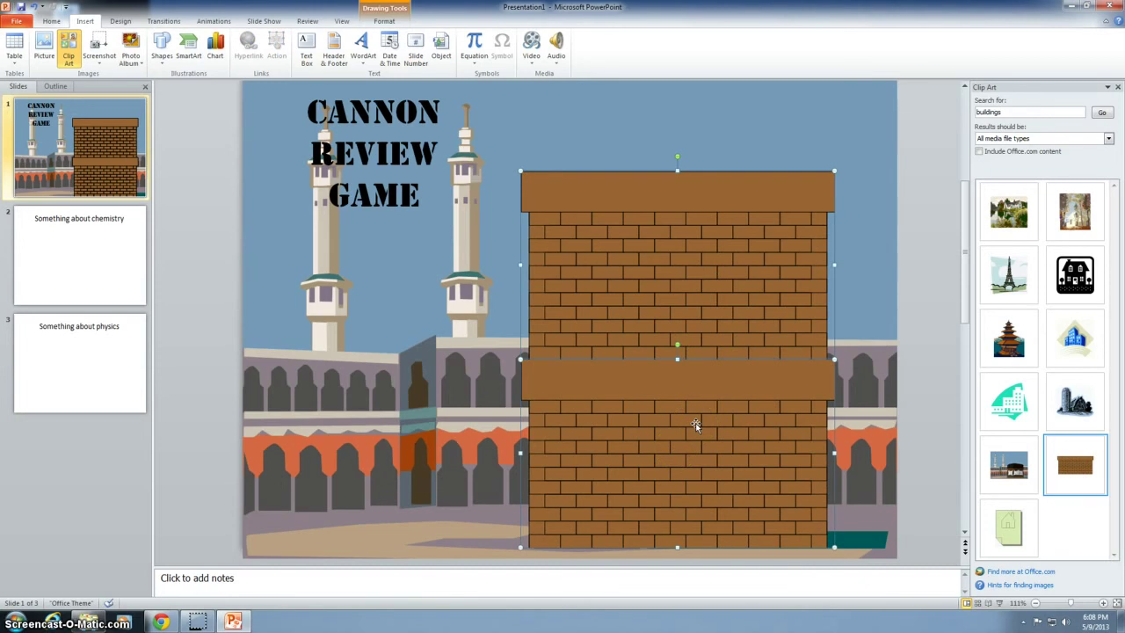
right_click(695, 425)
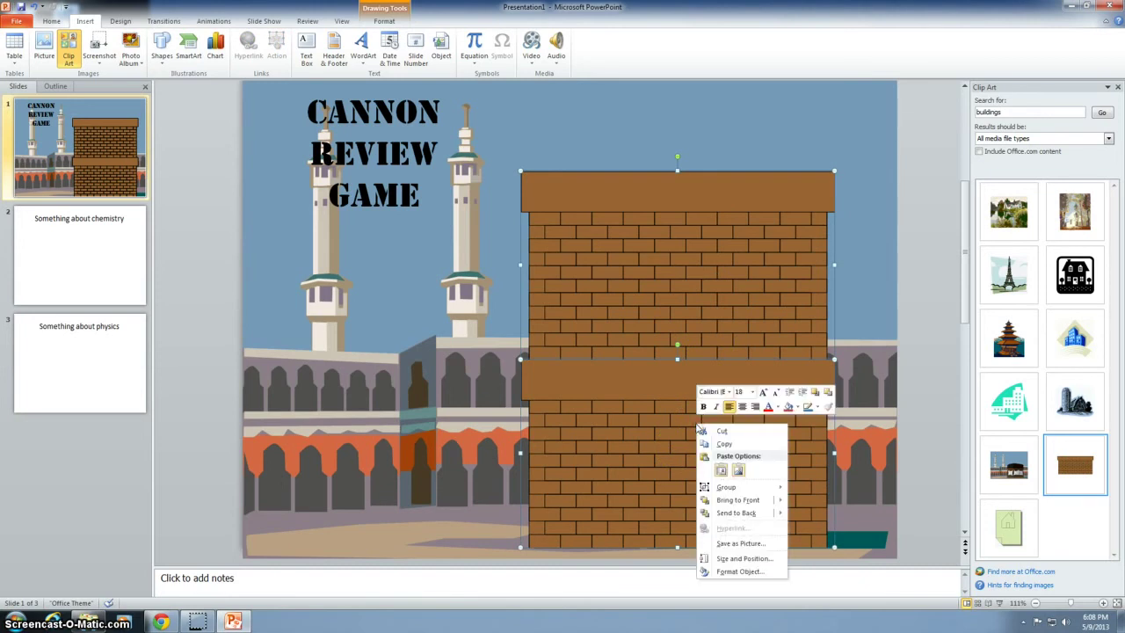
left_click(725, 487)
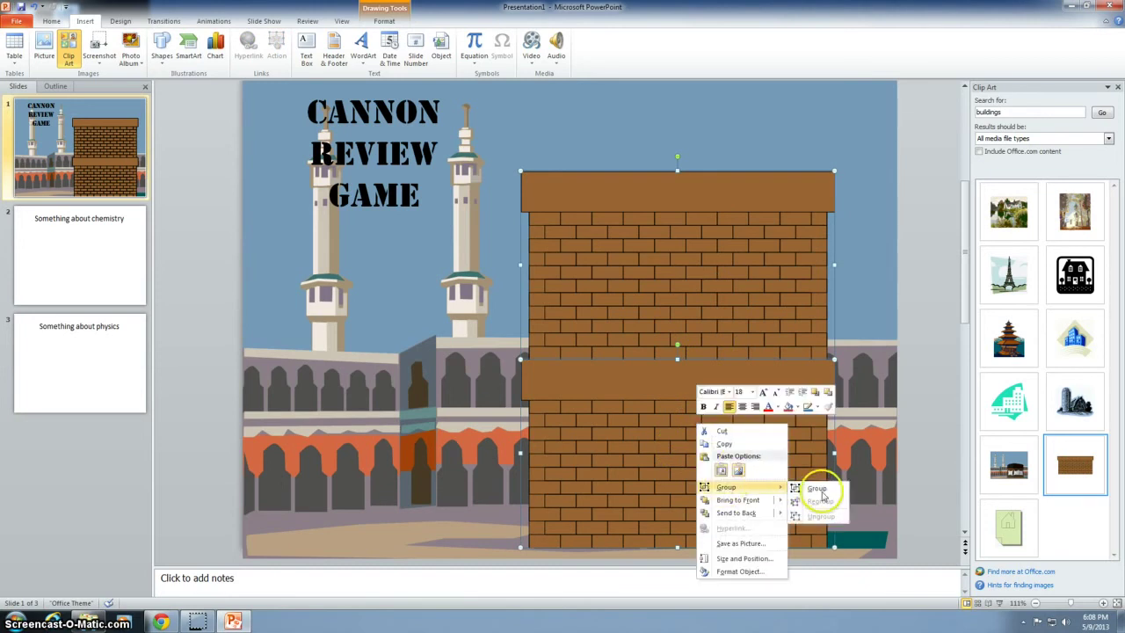
left_click(820, 490)
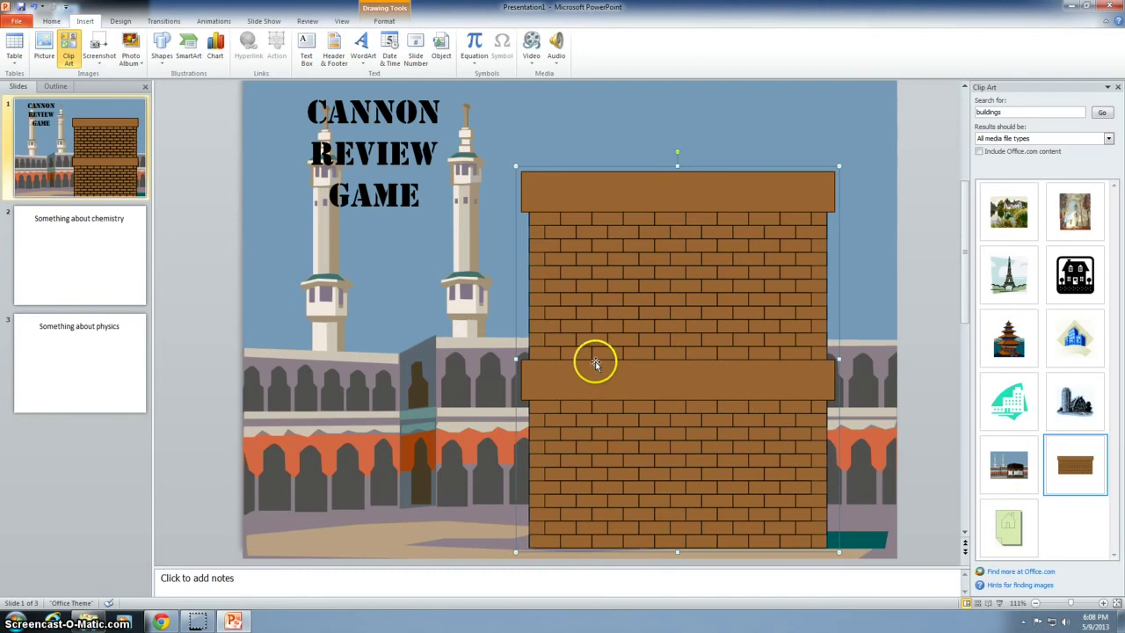
Fill the grouped brick tower with the speckled grey-brown, sand-like texture
right_click(656, 309)
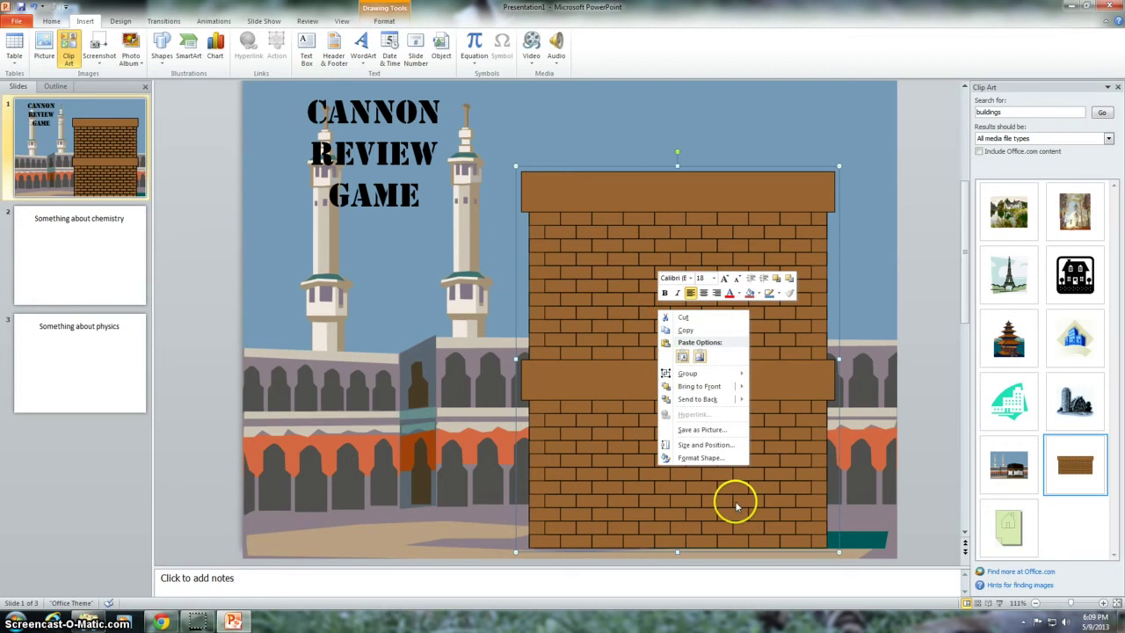
left_click(703, 459)
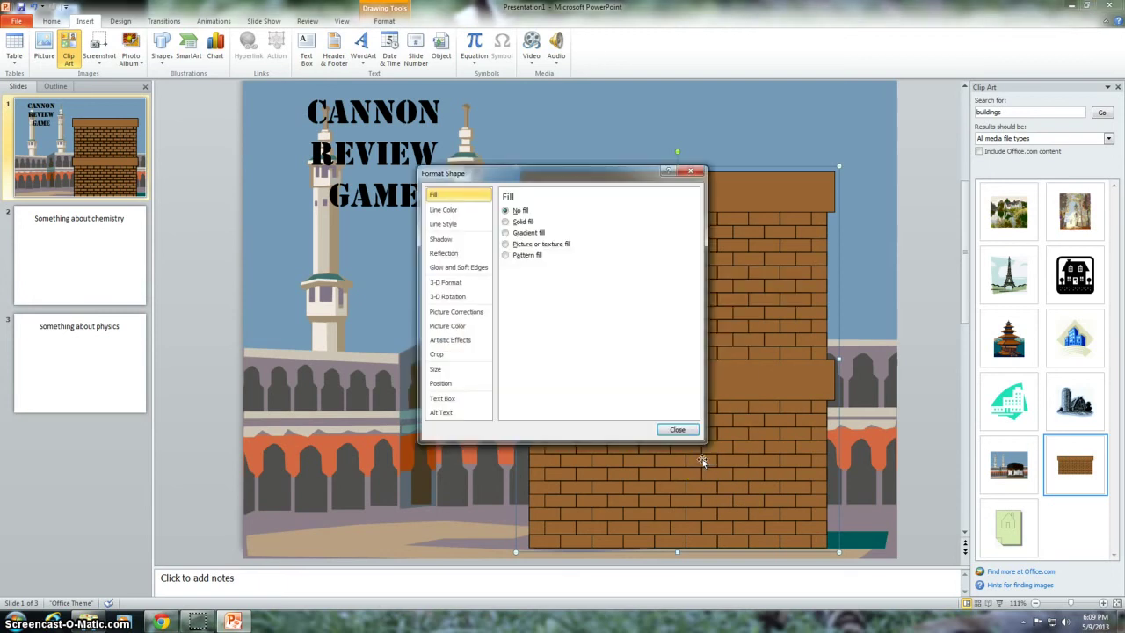
left_click(505, 243)
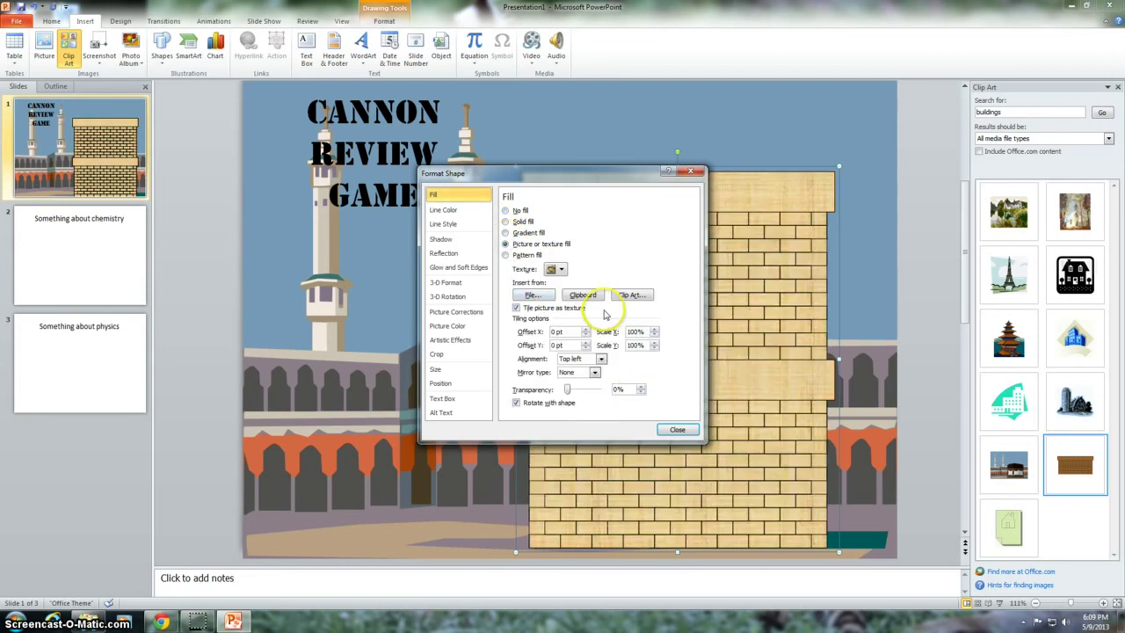
left_click(561, 269)
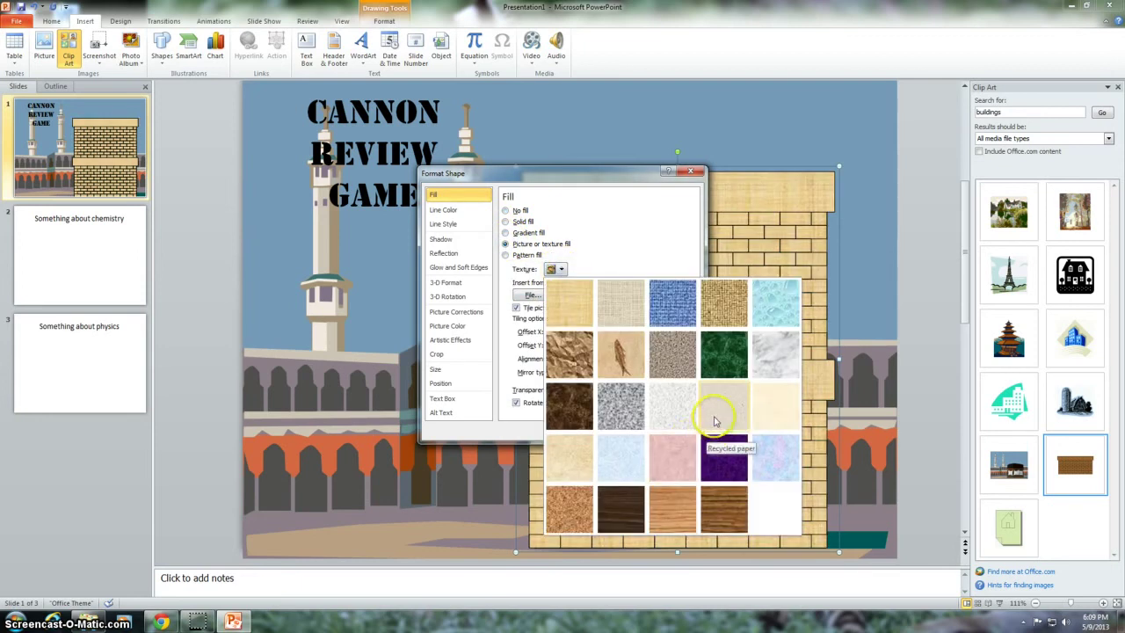
left_click(677, 357)
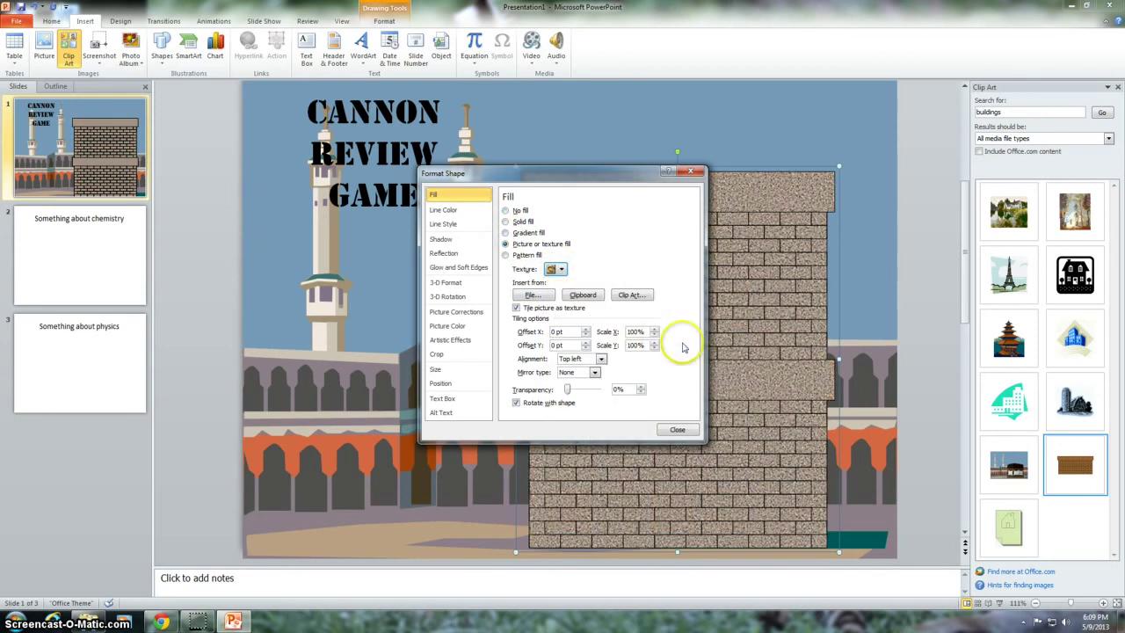
left_click(678, 430)
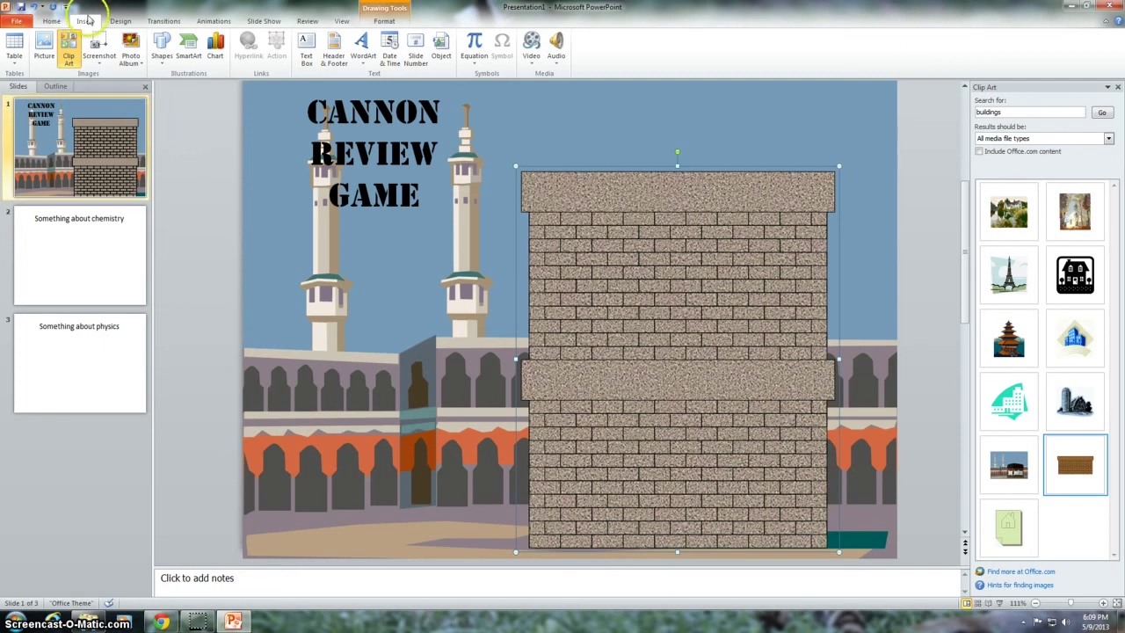
Draw a square bevel shape about 1.2 inches wide as a window on the tower's upper left and rotate it 180 degrees
left_click(161, 44)
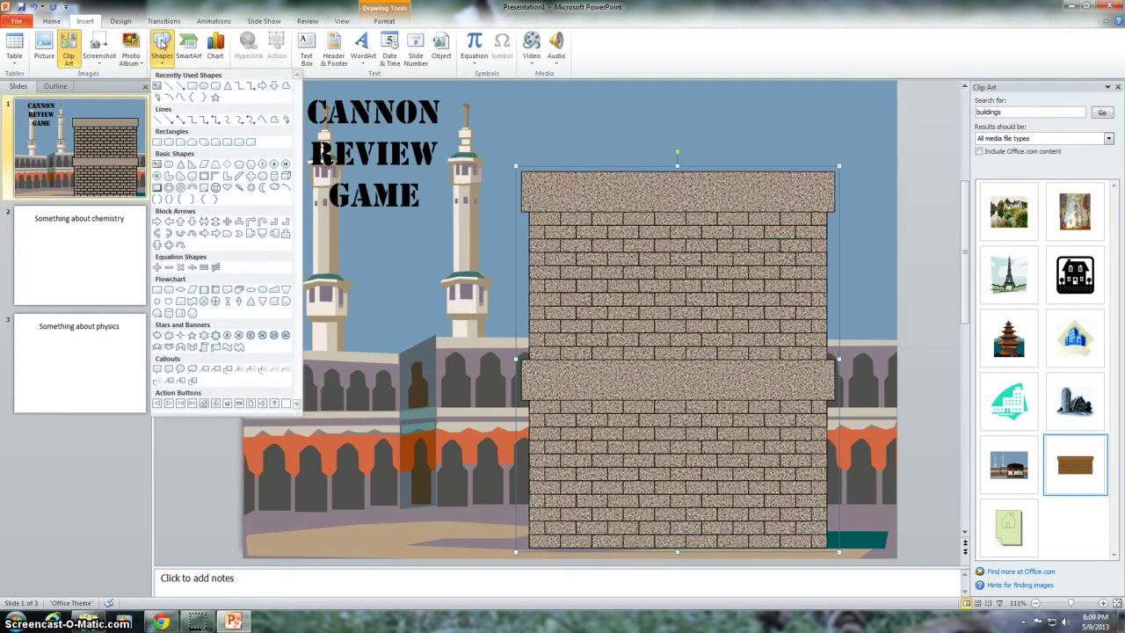
left_click(157, 187)
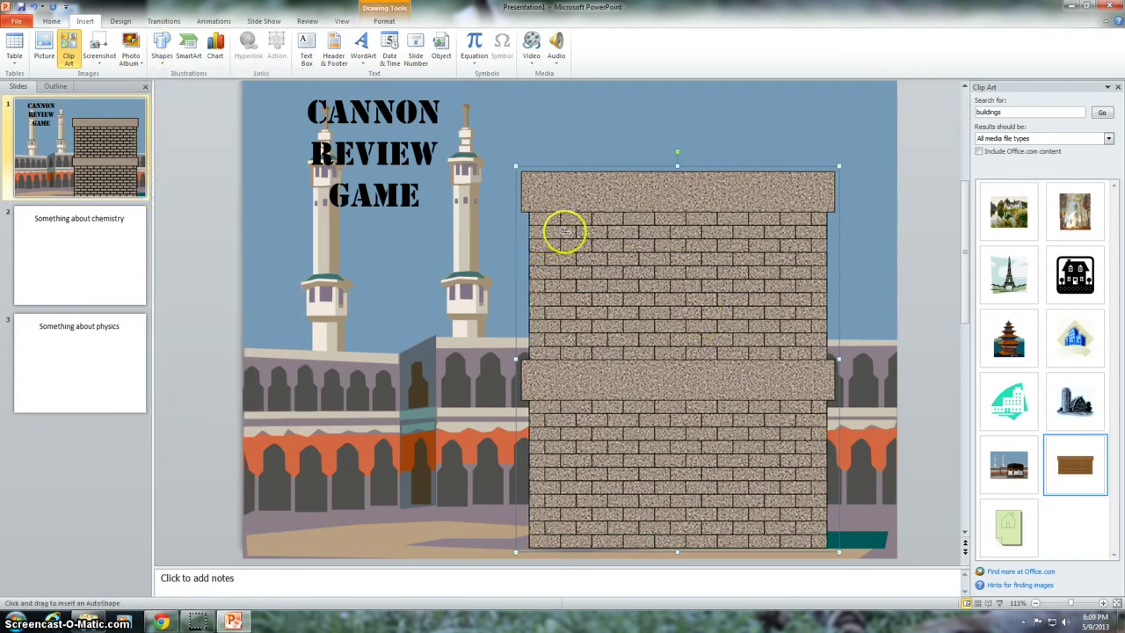
left_click_drag(561, 231, 638, 302)
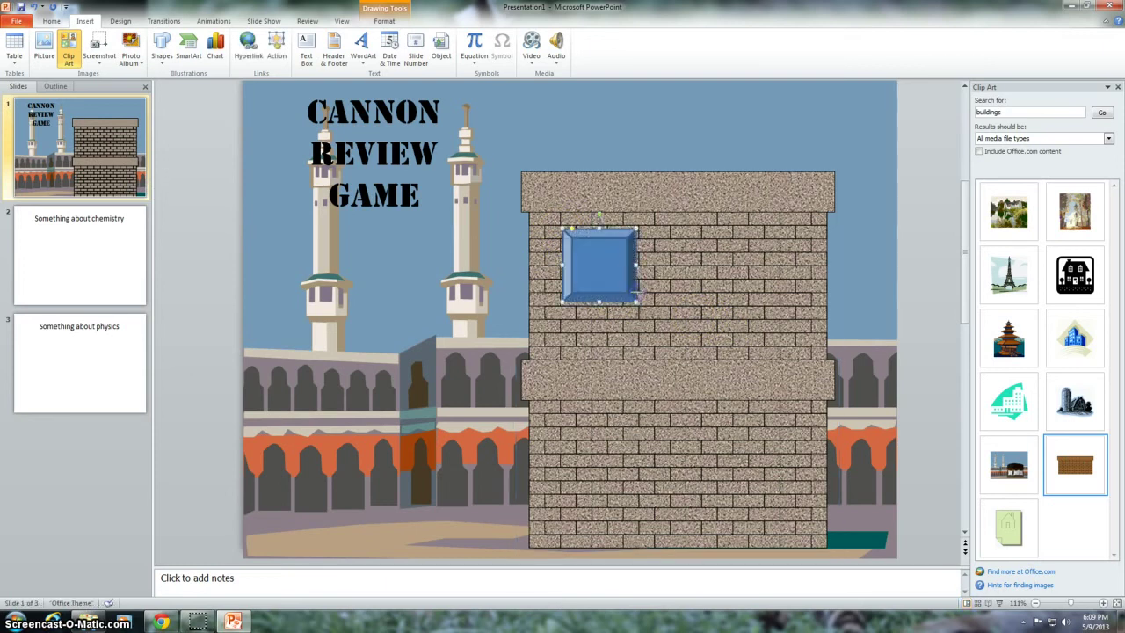
left_click(638, 278)
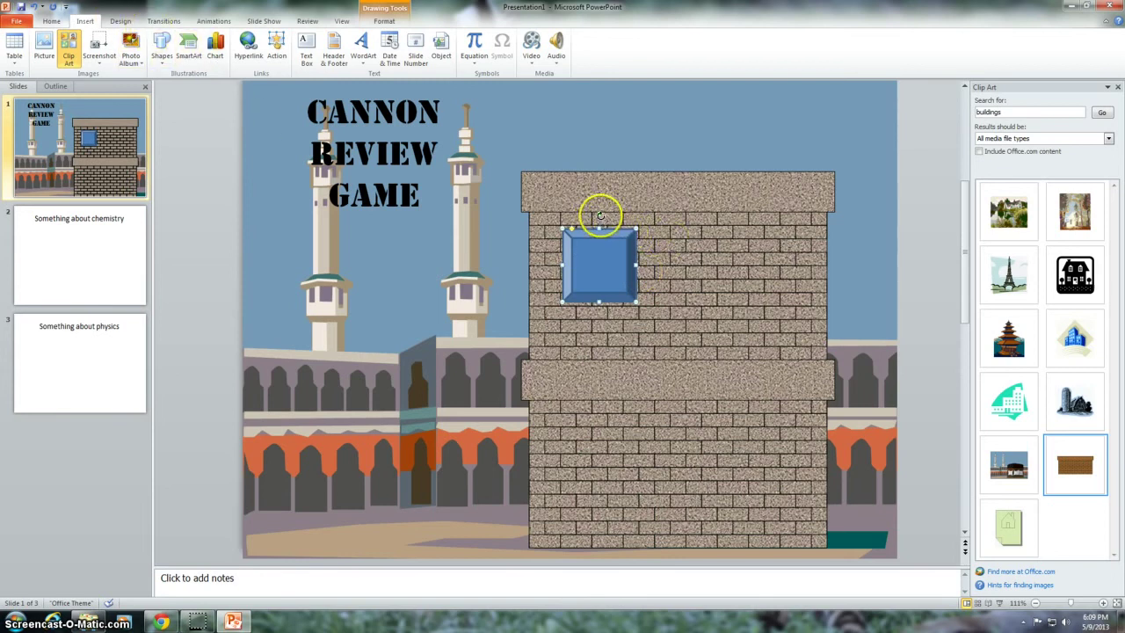
left_click_drag(597, 213, 598, 341)
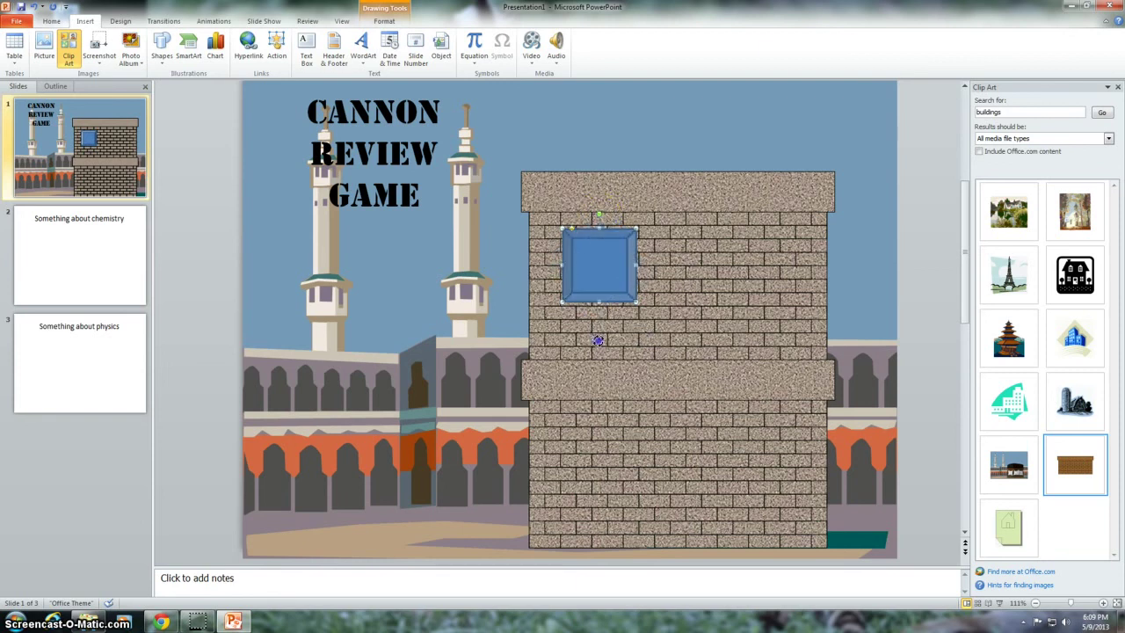
left_click_drag(639, 292, 615, 301)
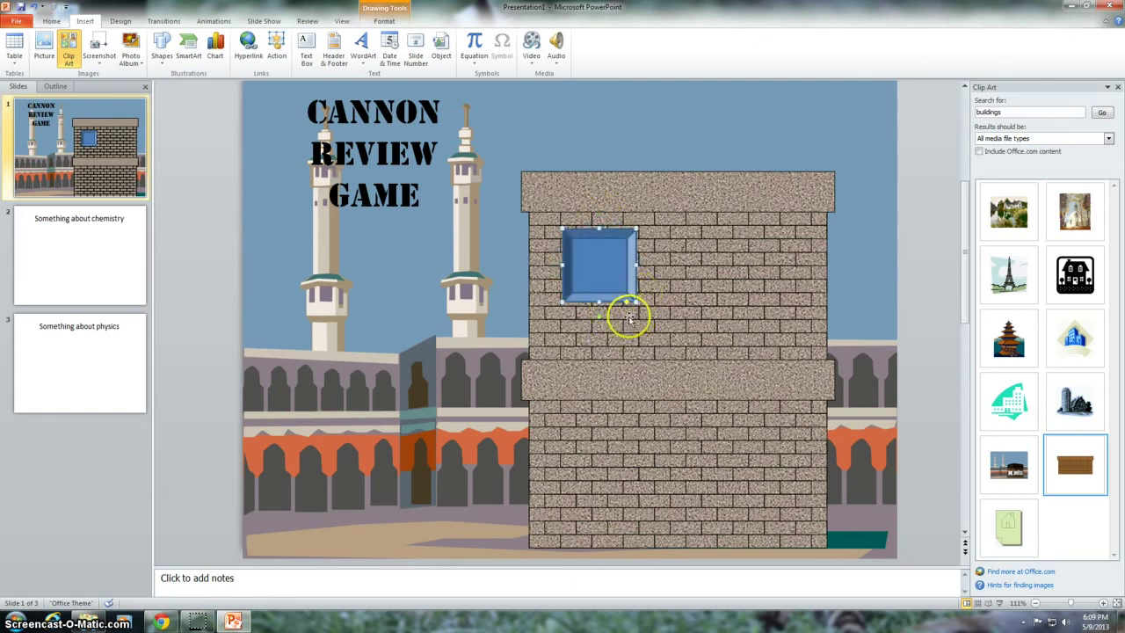
Change the bevel window's solid fill to a dark grey theme colour
right_click(605, 262)
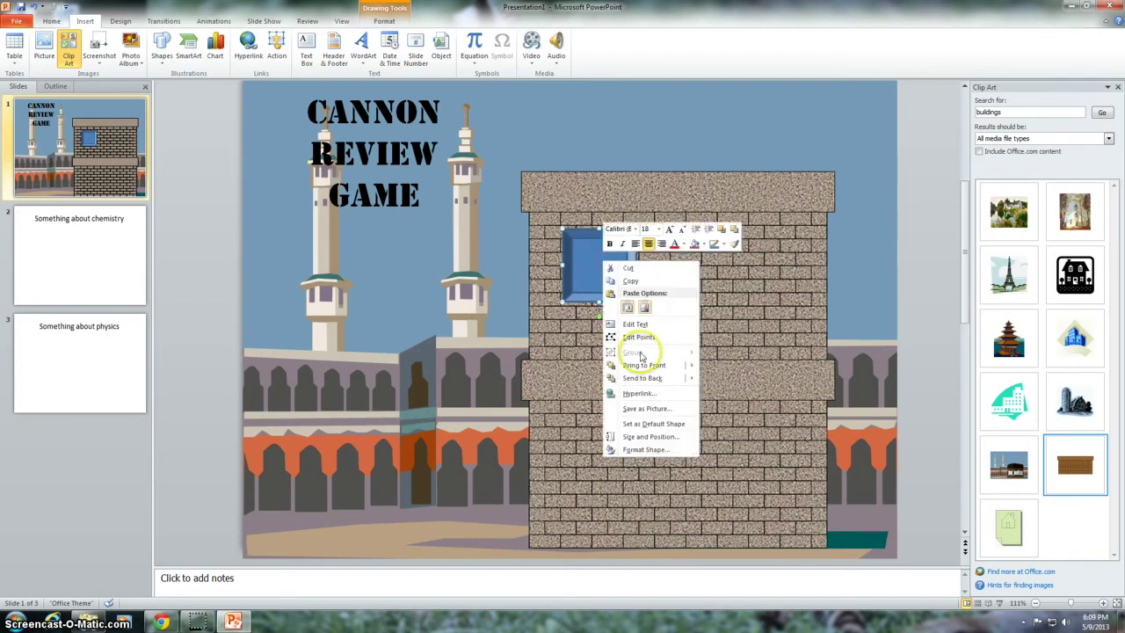
left_click(651, 451)
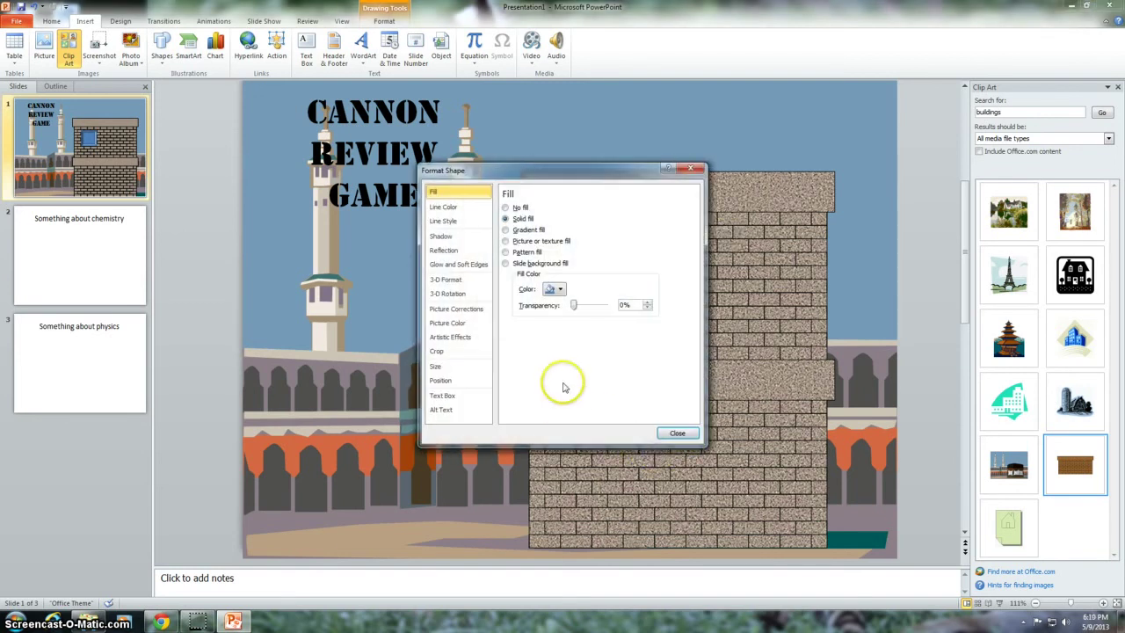
left_click(551, 292)
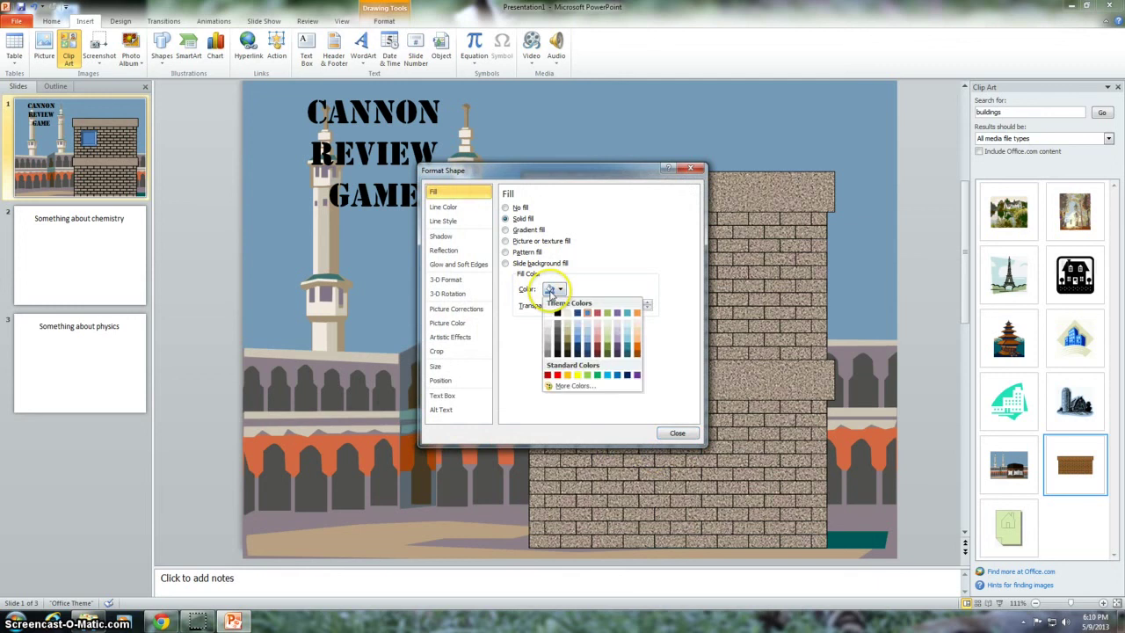
left_click(557, 336)
left_click_drag(610, 168, 432, 167)
left_click(420, 204)
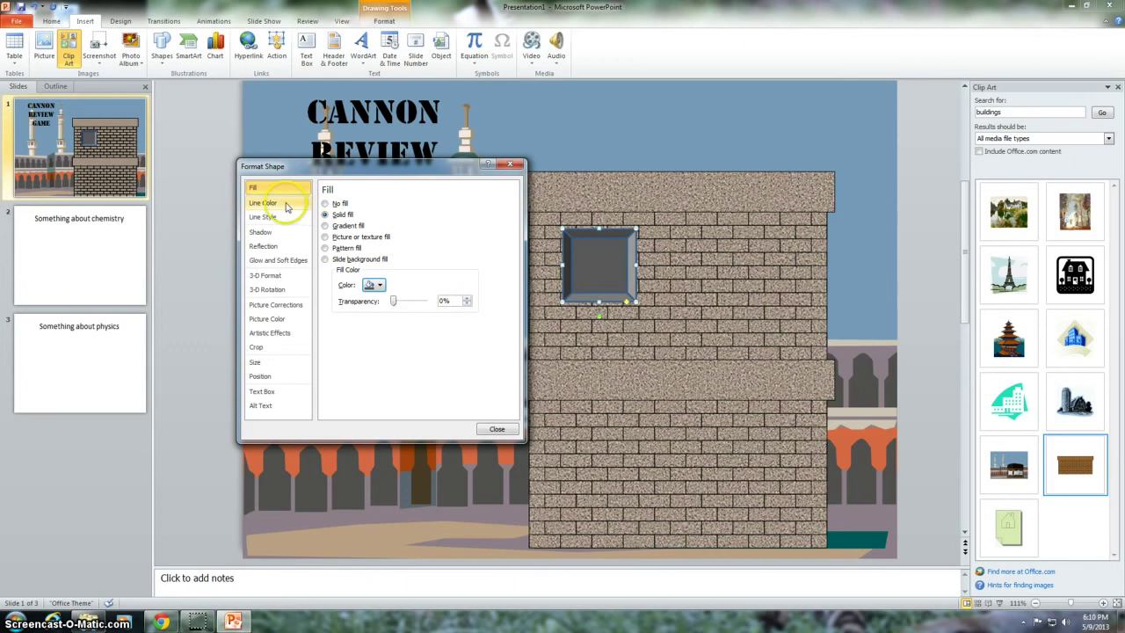
Set the bevel window's outline to dark grey and place a copy level with it on the tower's upper right
left_click(257, 203)
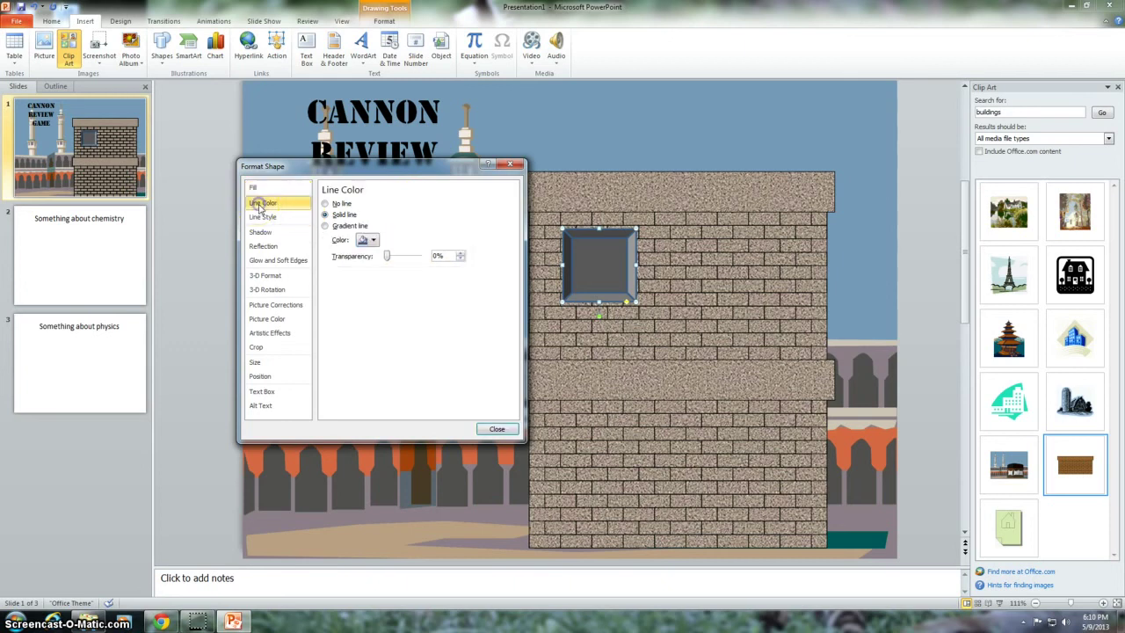
left_click(363, 240)
left_click(370, 294)
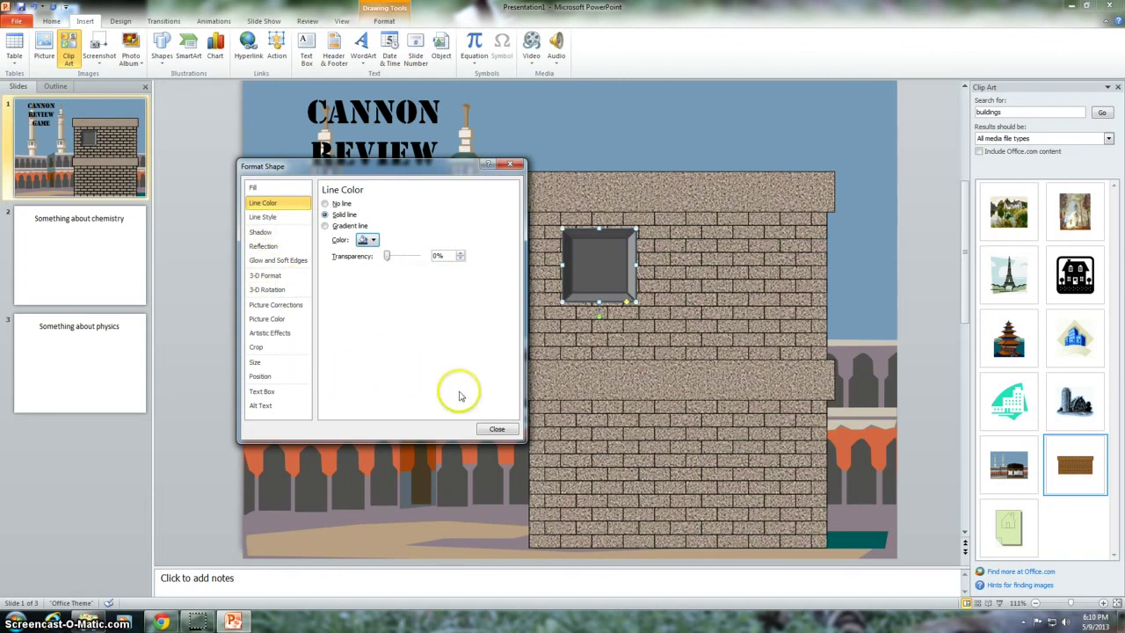
left_click(497, 431)
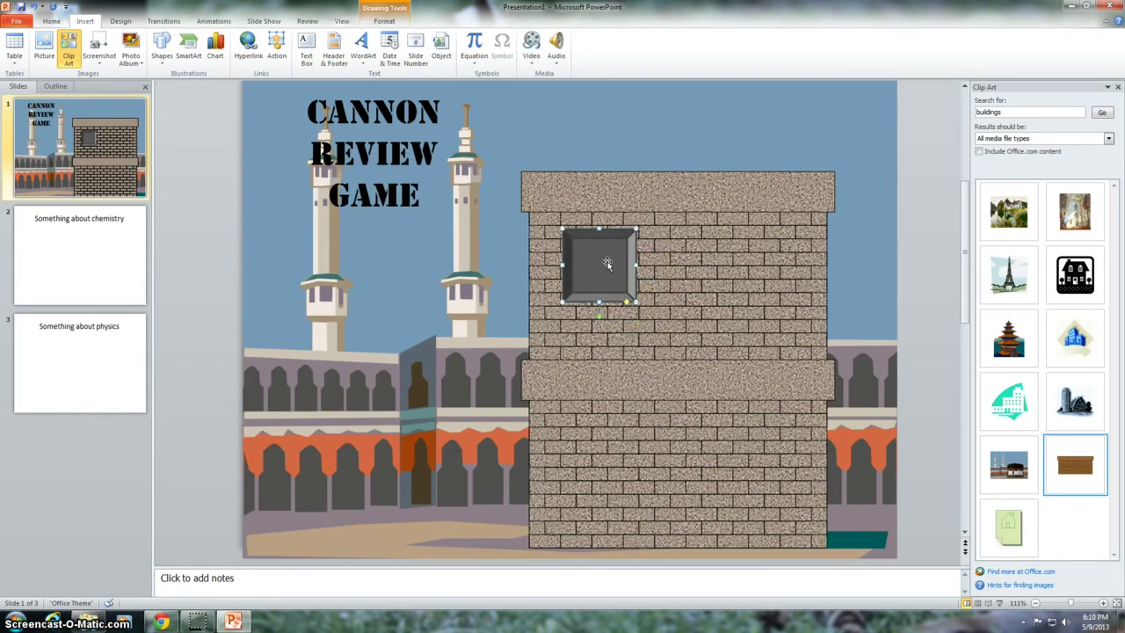
key("ctrl+v")
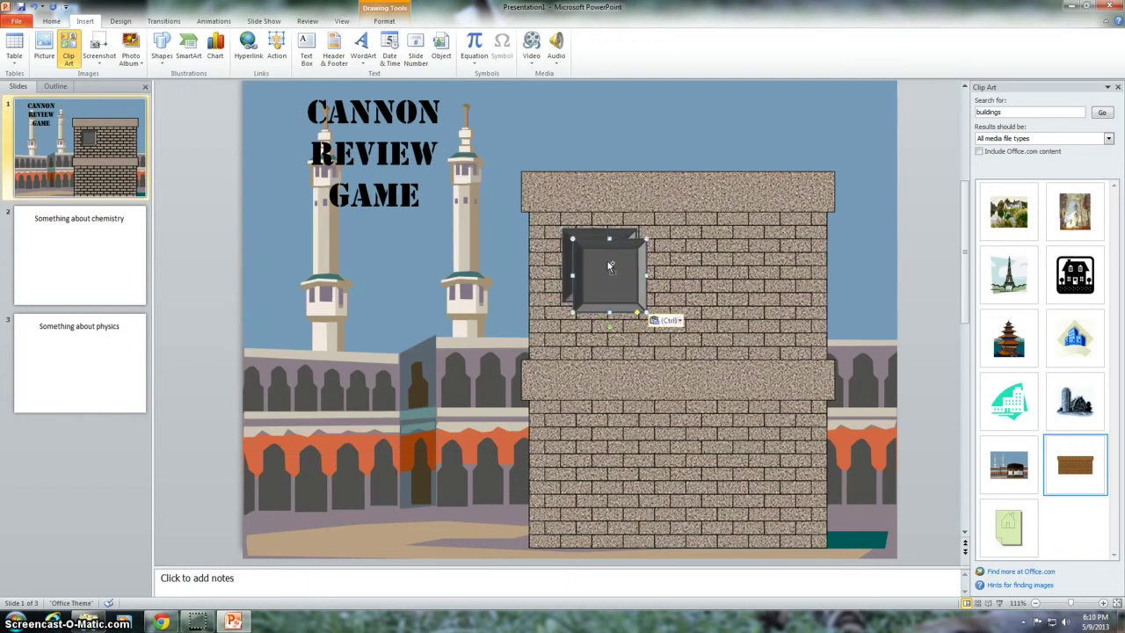
left_click_drag(627, 289, 742, 265)
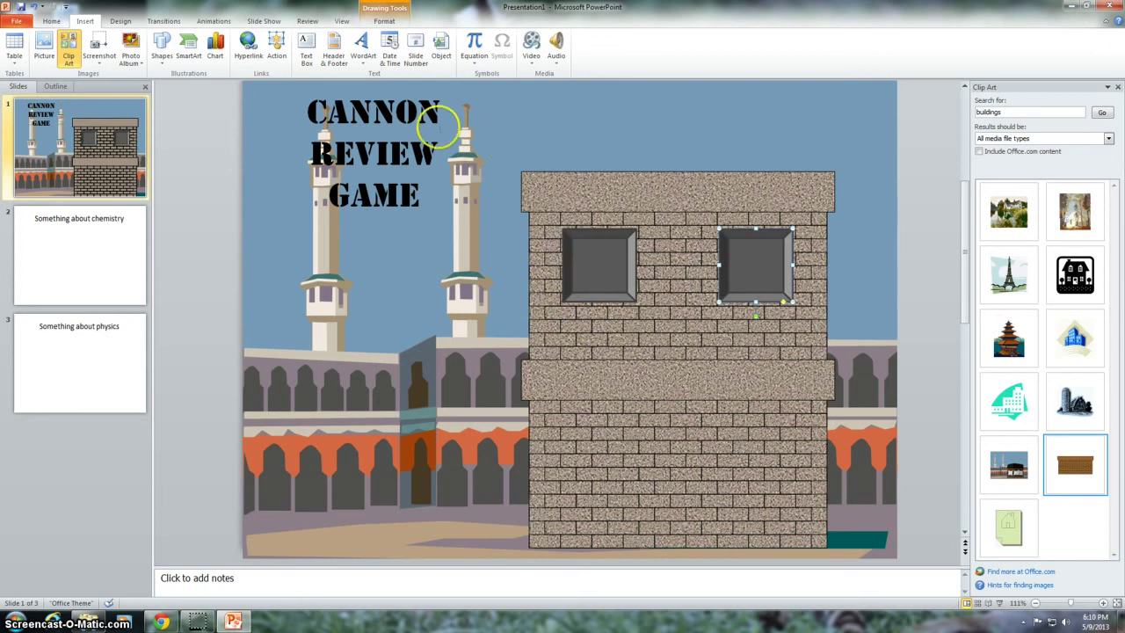
Add a grey WordArt number 1 and centre it in the left window of the tower
left_click(363, 48)
left_click(430, 151)
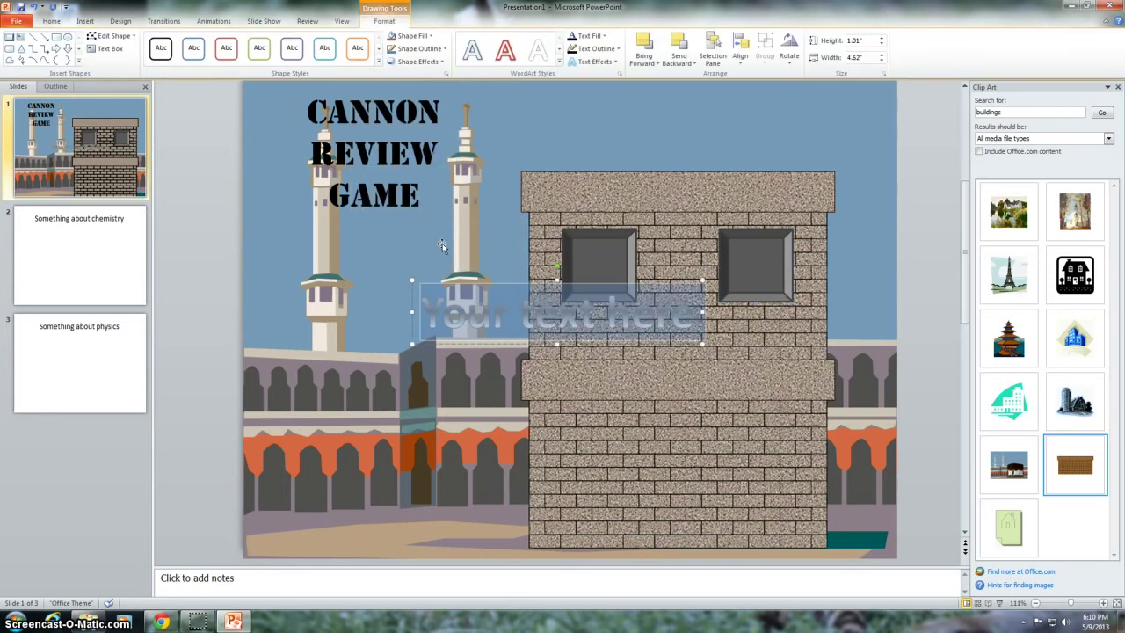
type("1")
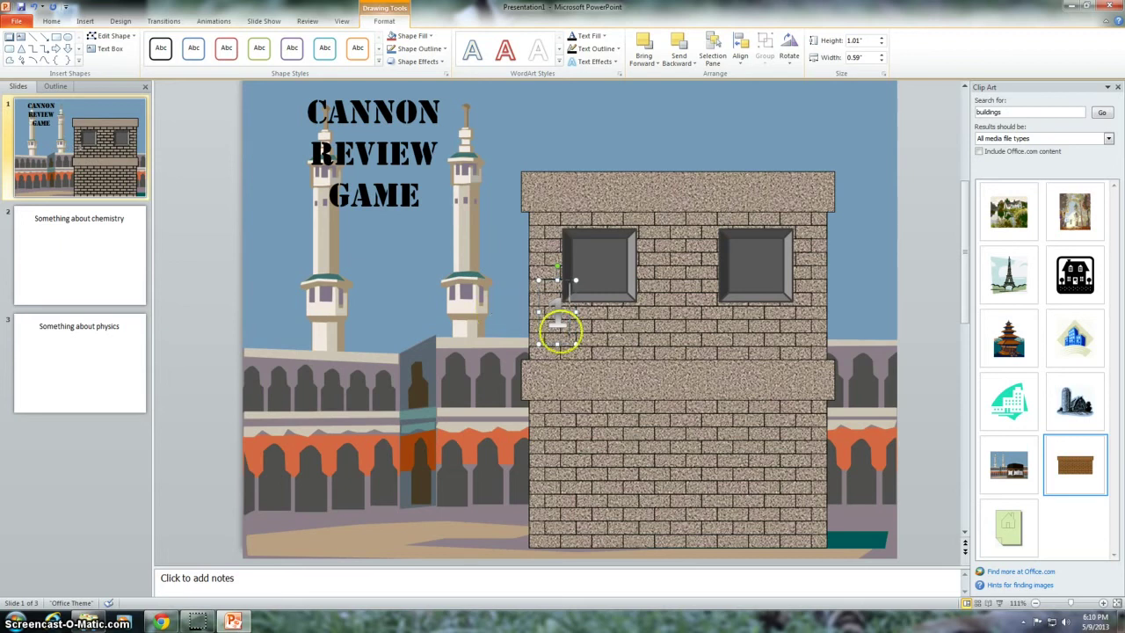
left_click_drag(573, 332, 609, 297)
left_click(618, 300)
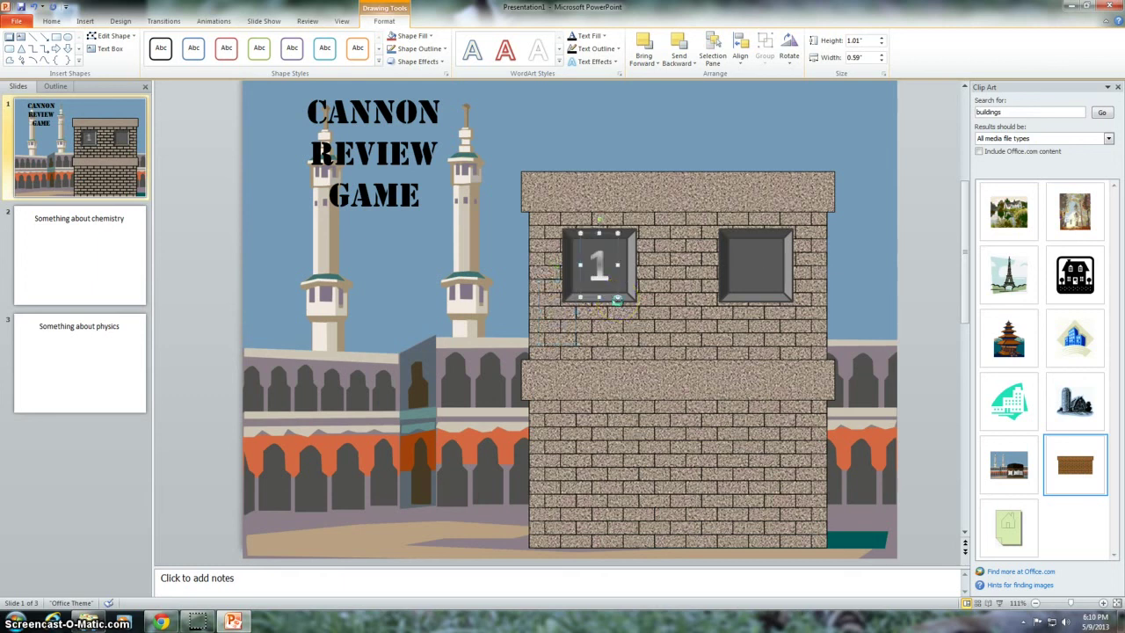
Duplicate the number 1 into the centre of the right window and change the copy's text to 2
key("ctrl+v")
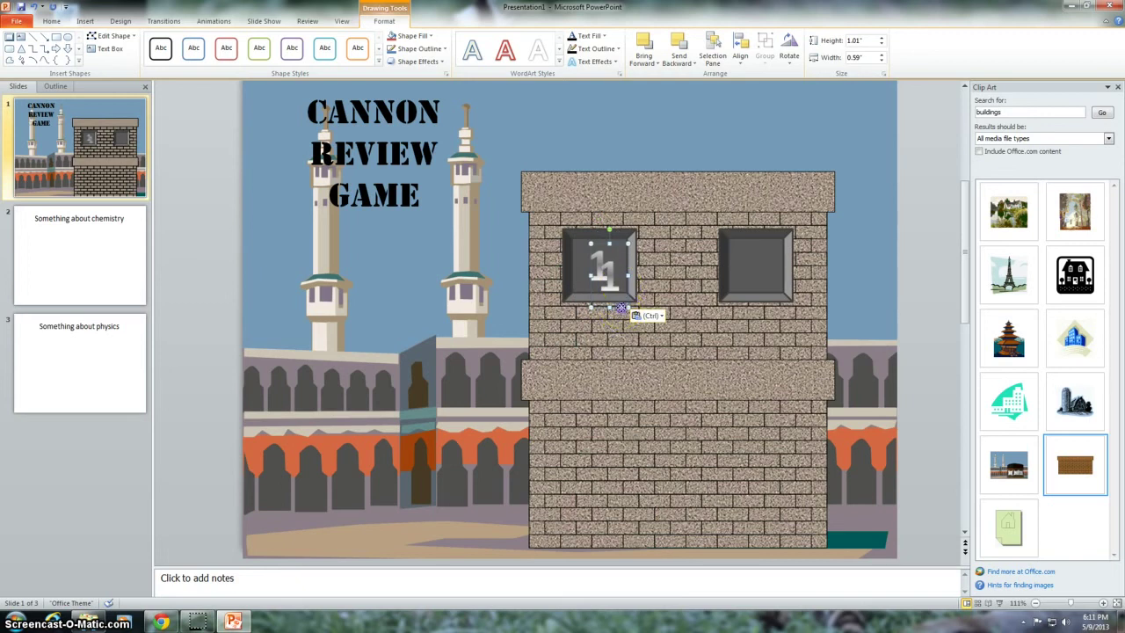
left_click_drag(622, 307, 766, 297)
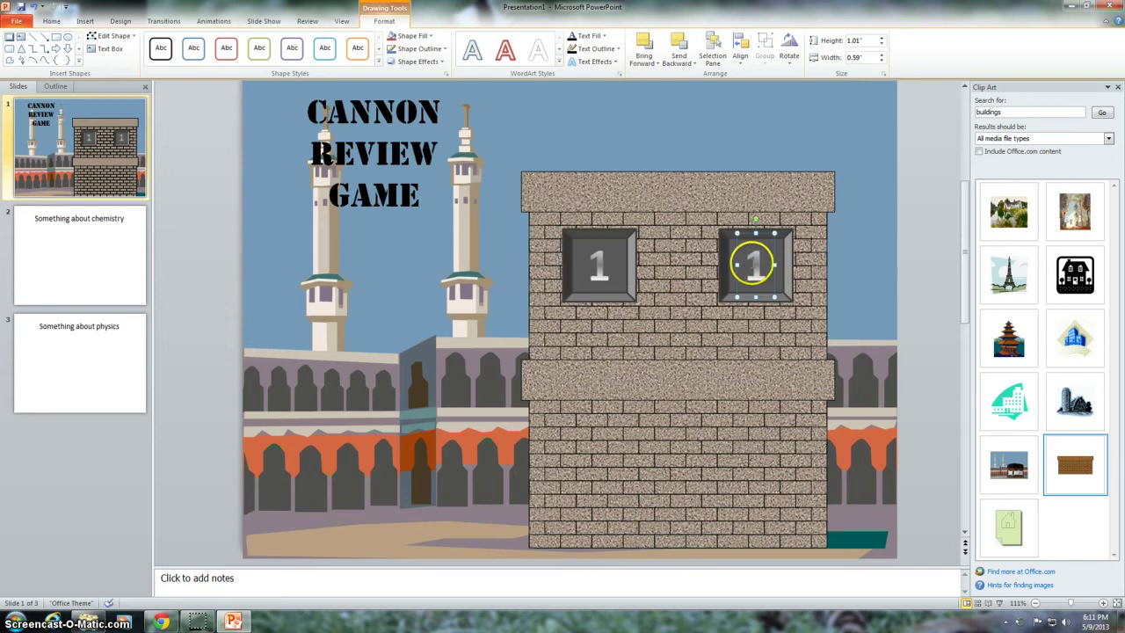
left_click(754, 261)
key("BackSpace")
type("2")
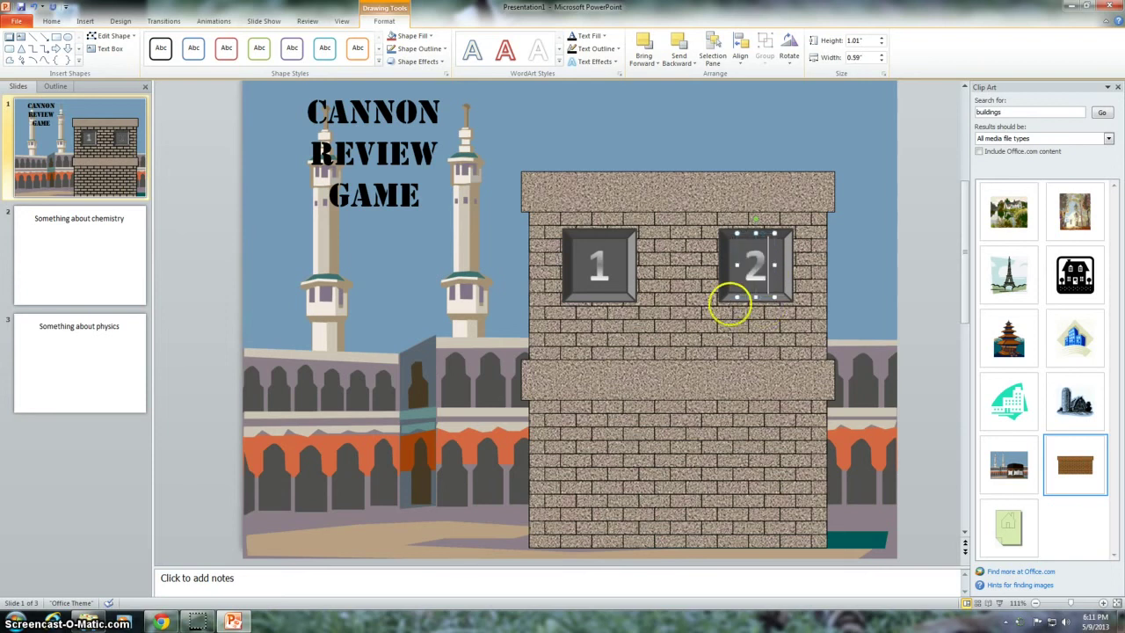
Group the number 2 with the right window behind it
left_click(785, 286)
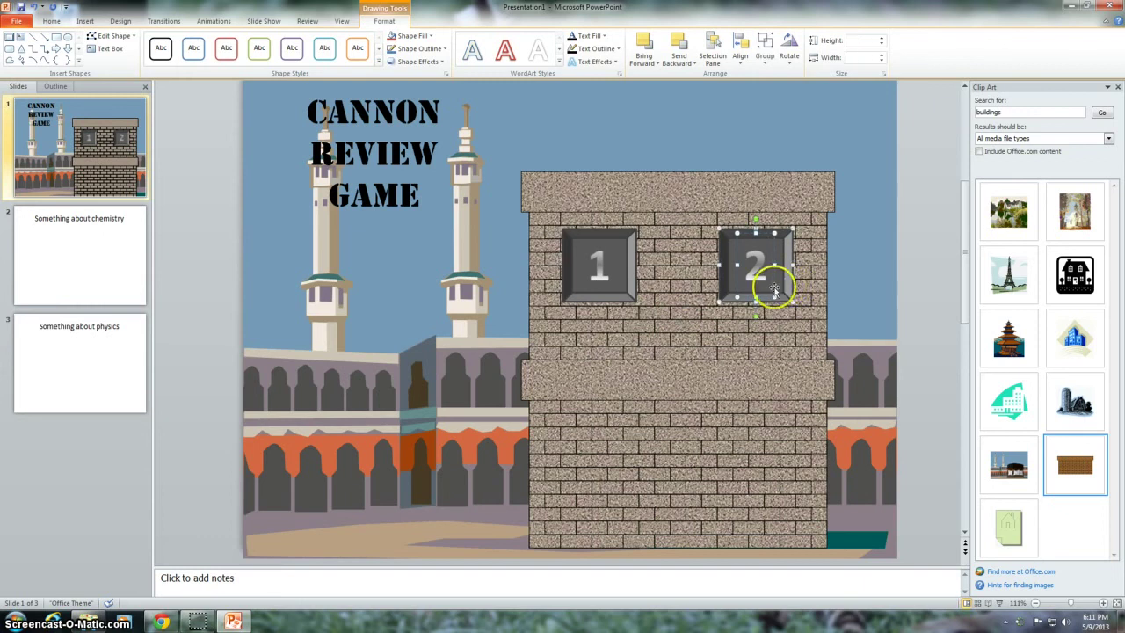
left_click(774, 66)
left_click(773, 76)
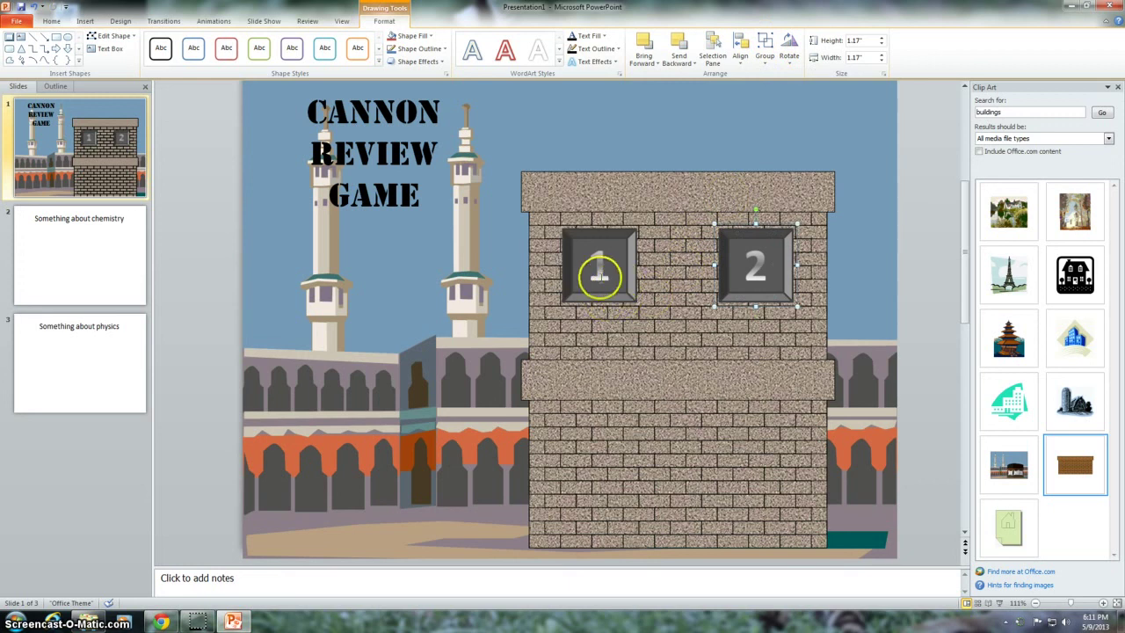
left_click(84, 21)
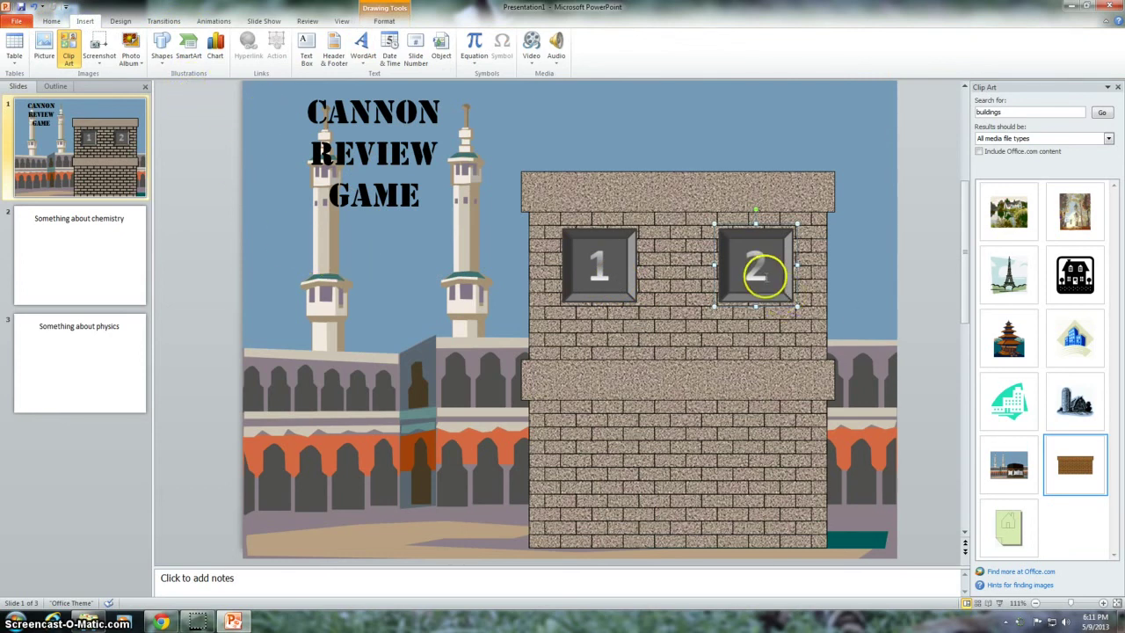
left_click(763, 275)
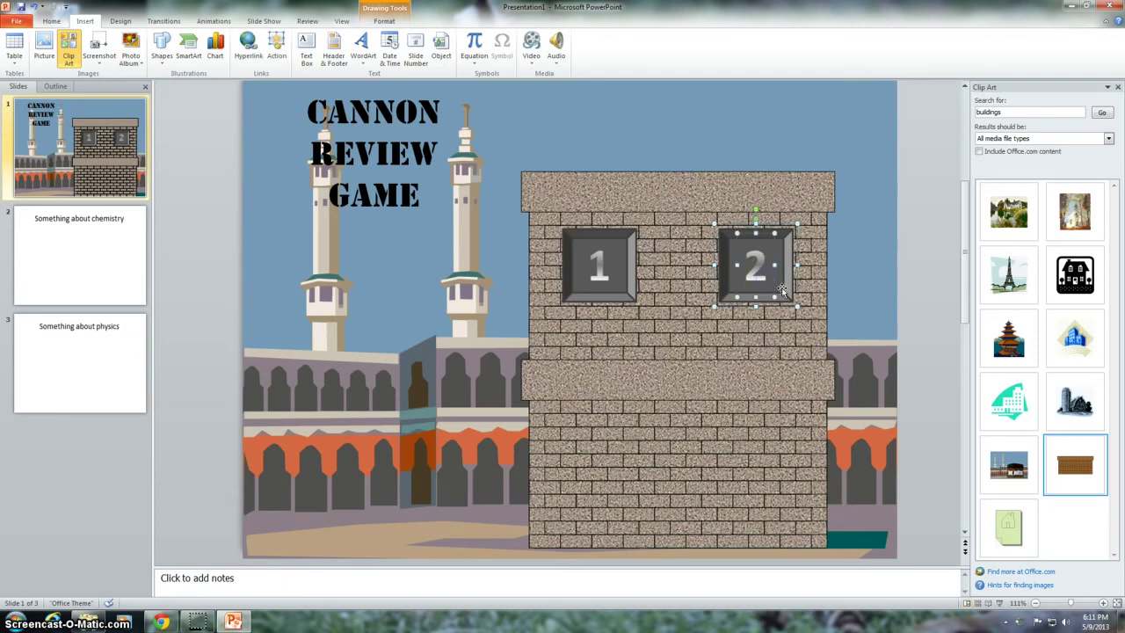
left_click(751, 269)
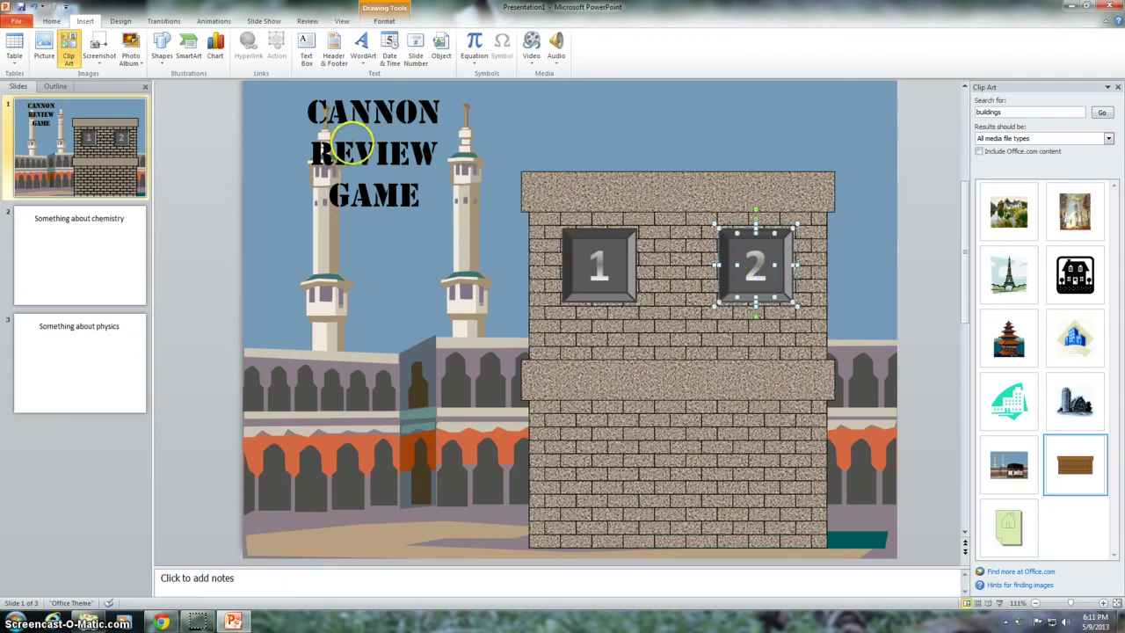
left_click(785, 288)
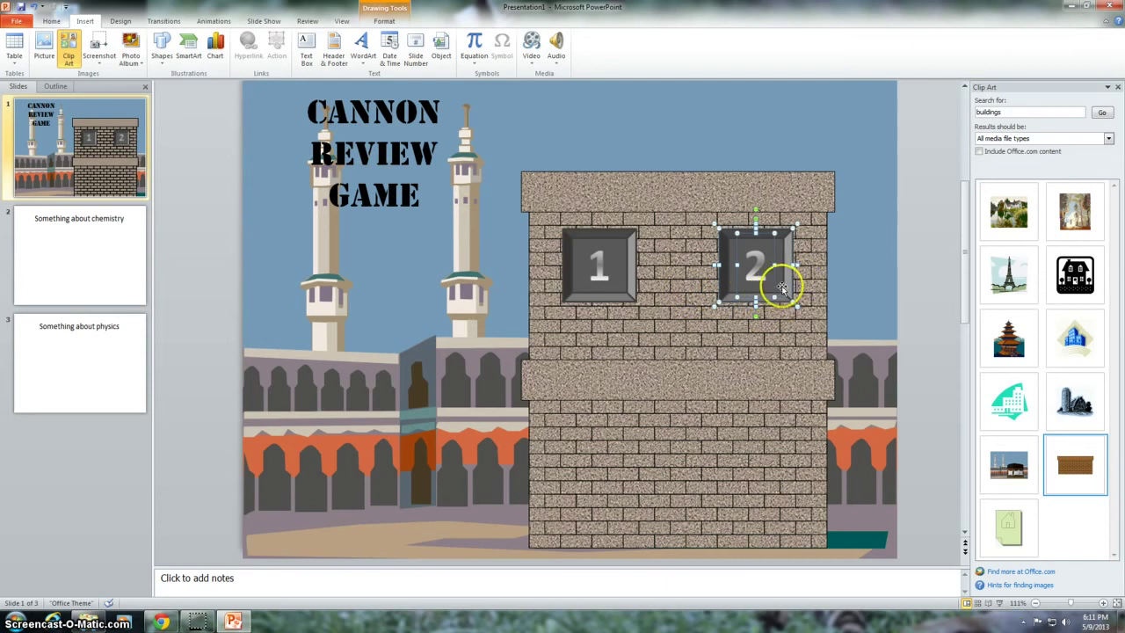
Group the number 1 with the left window behind it
left_click(603, 276)
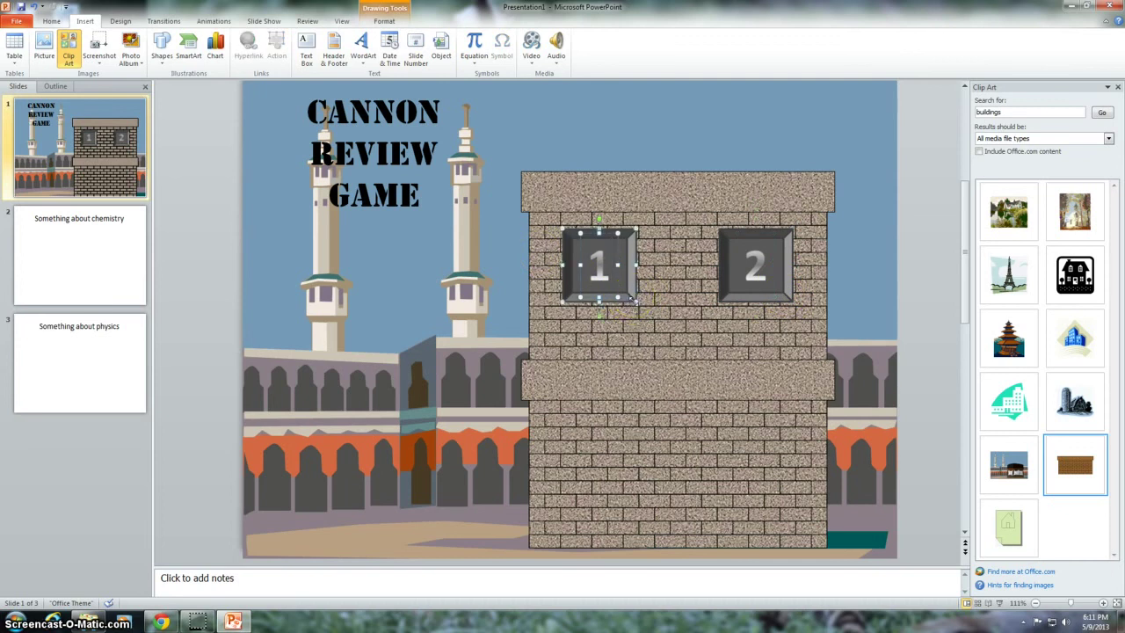
right_click(628, 280)
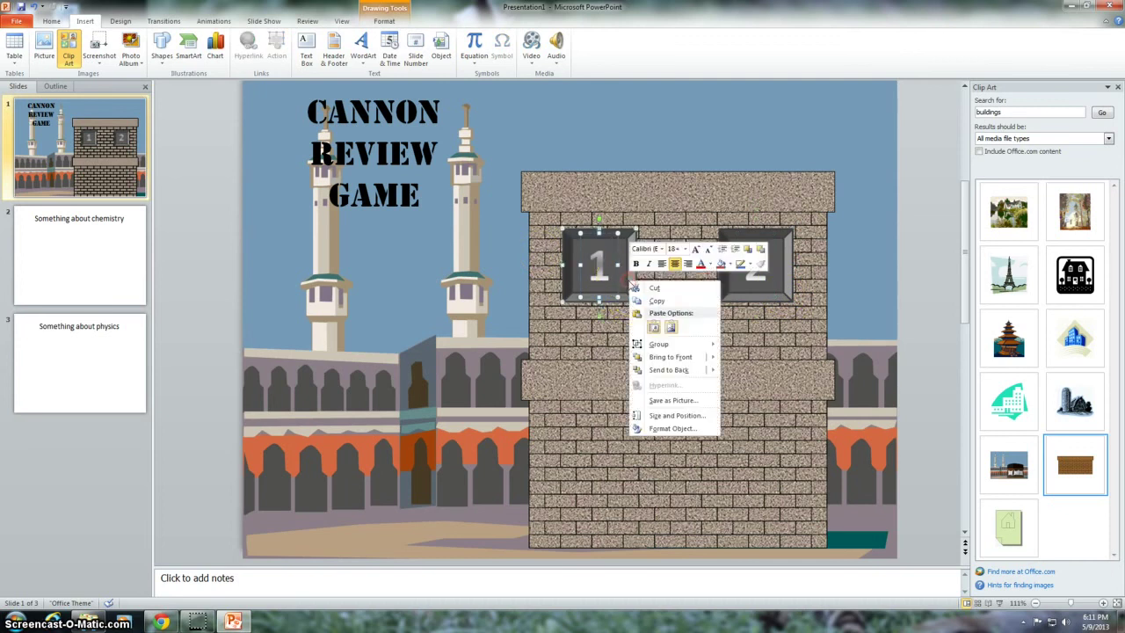
mouse_move(694, 343)
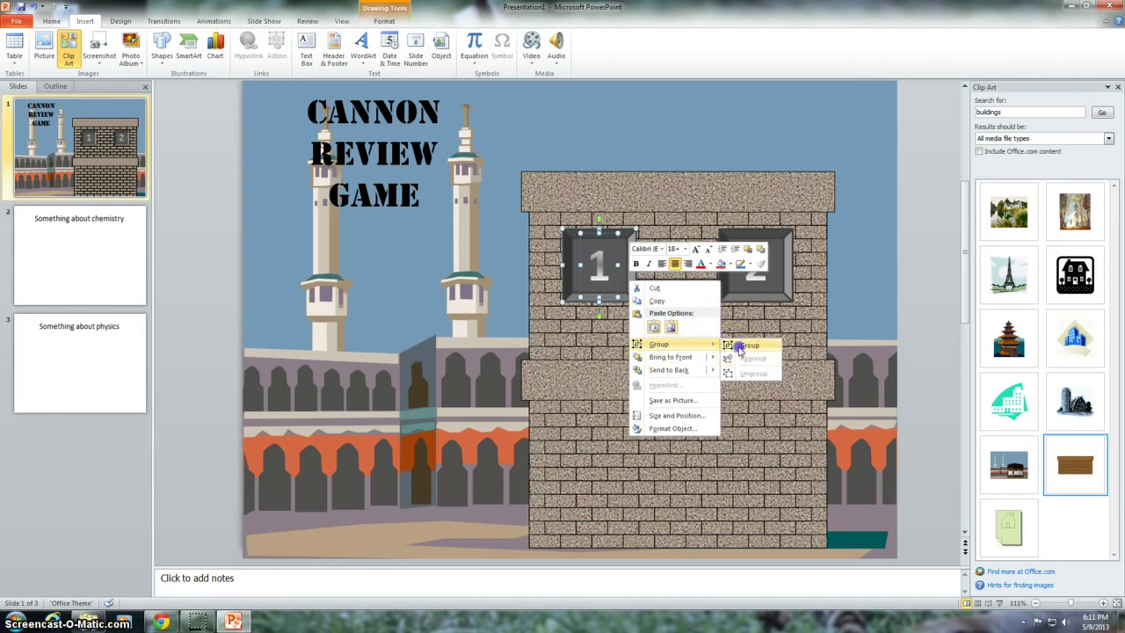
left_click(733, 348)
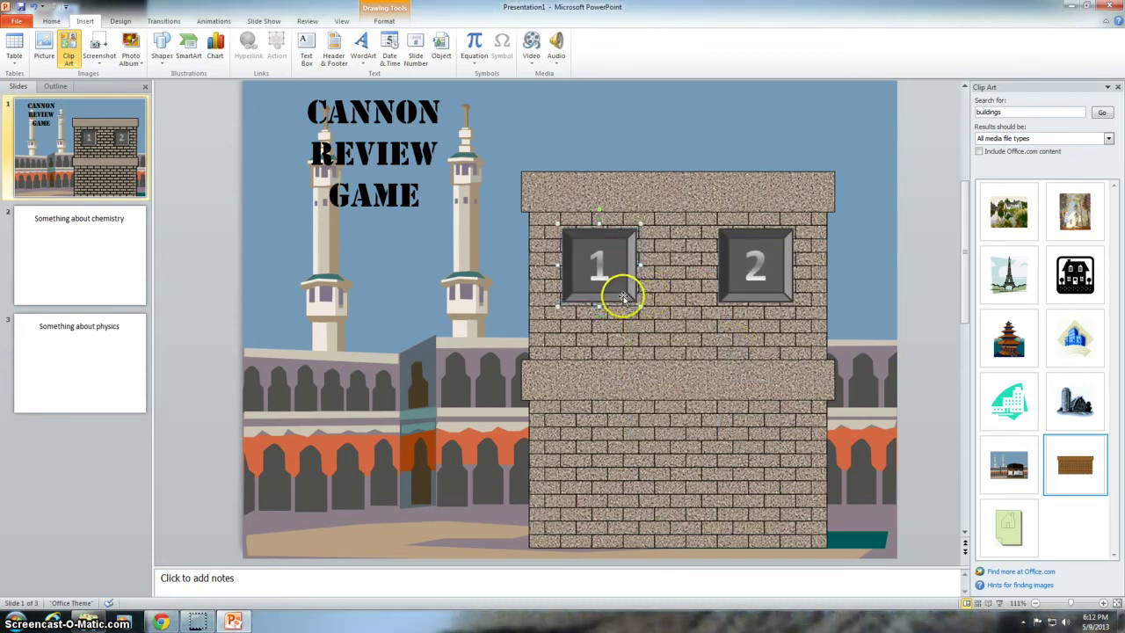
Give the window numbered 1 a click action that hyperlinks to the slide "Something about chemistry"
left_click(622, 293)
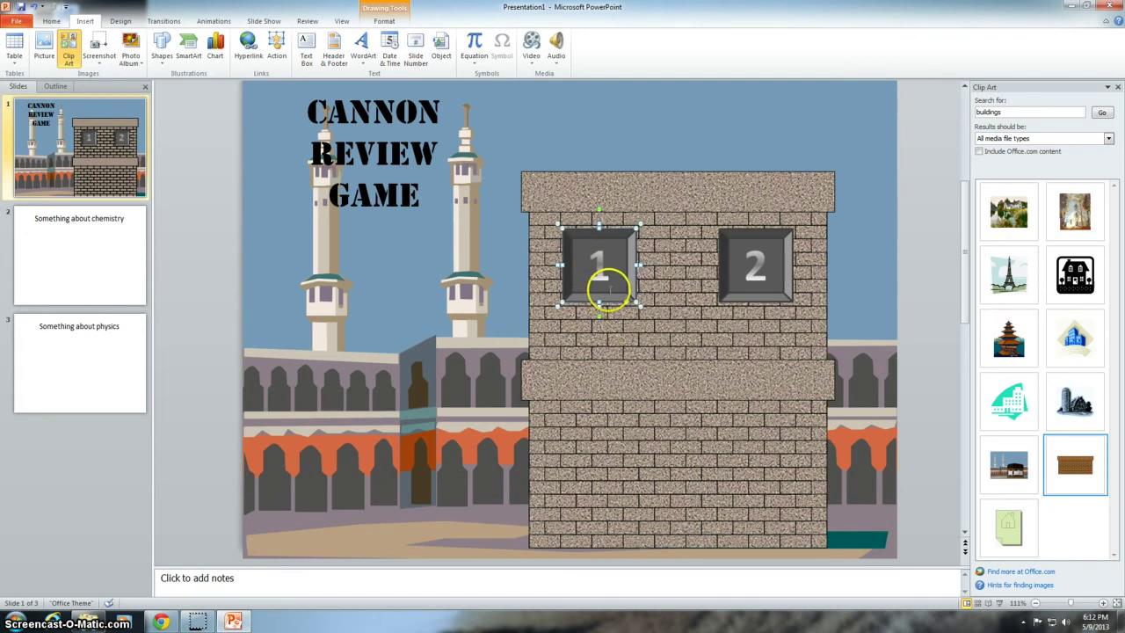
left_click(604, 295)
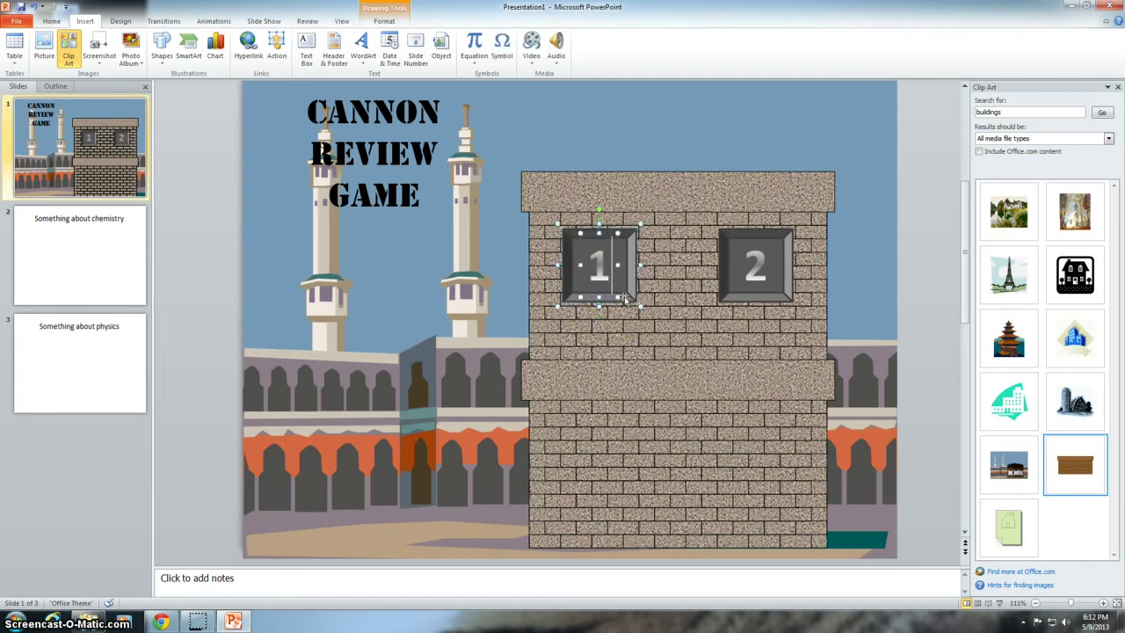
left_click(624, 301)
left_click(277, 56)
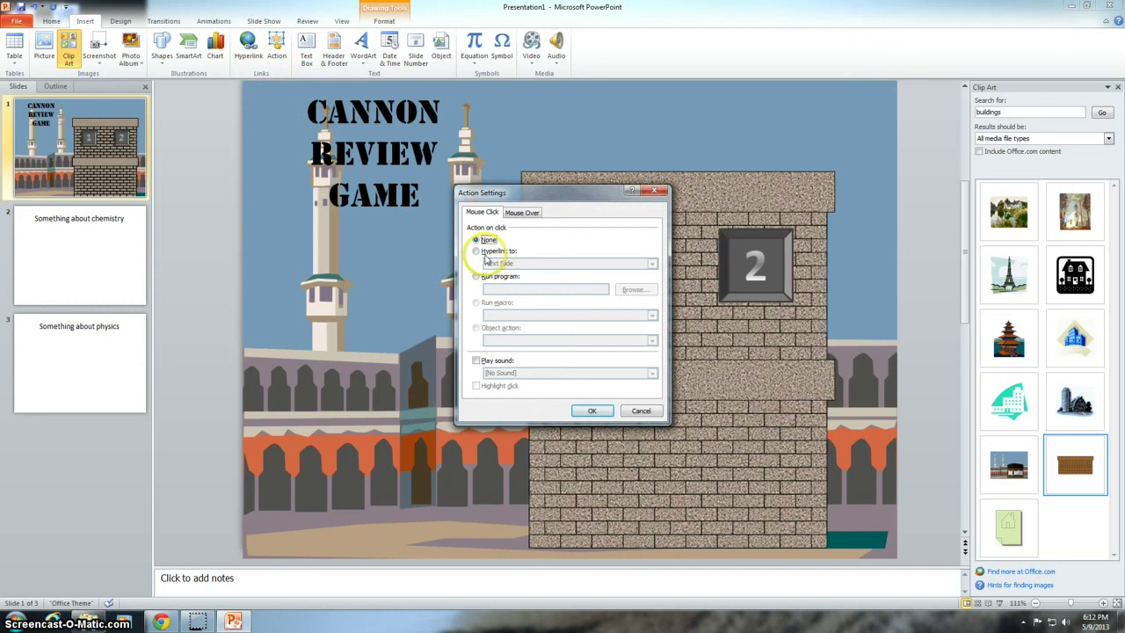
left_click(475, 252)
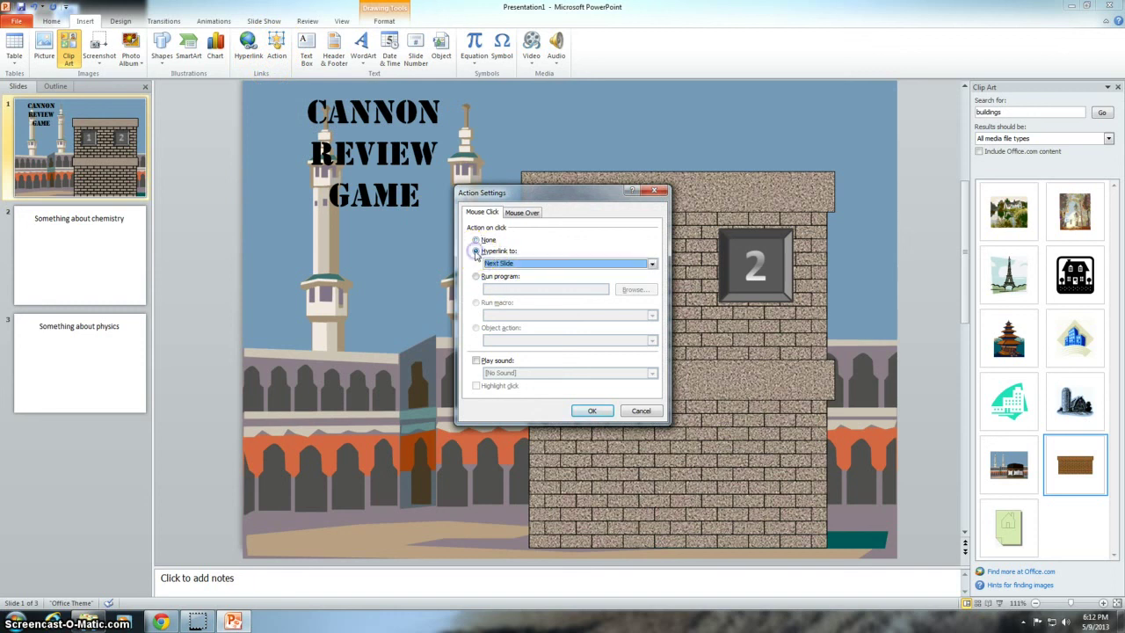
left_click(652, 264)
scroll(549, 290, "down", 2)
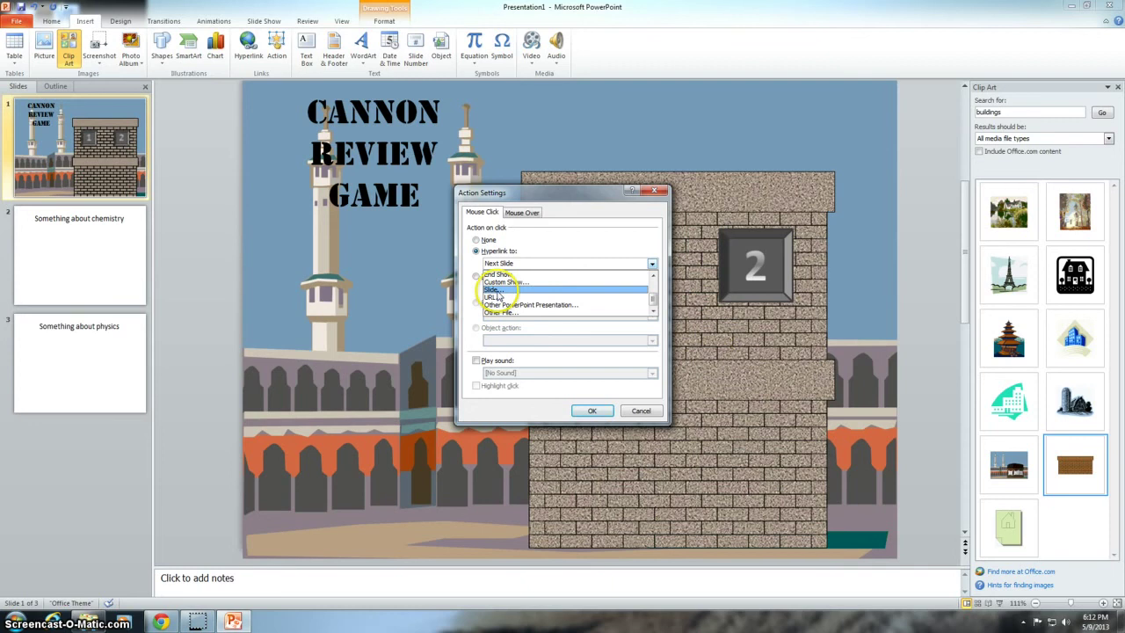
left_click(498, 293)
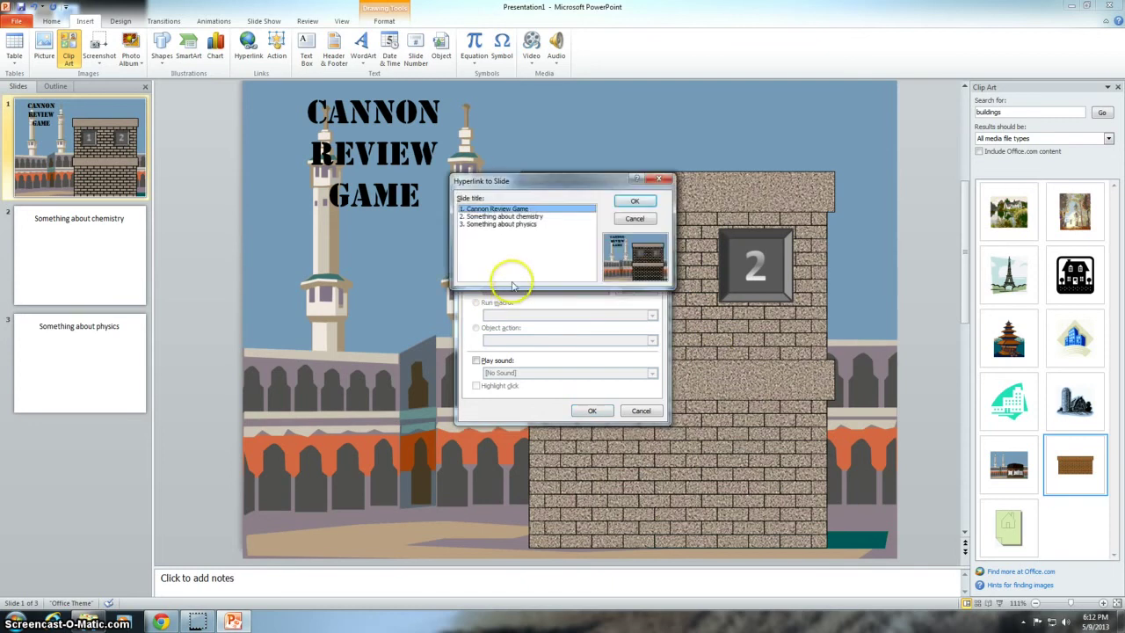
left_click(525, 218)
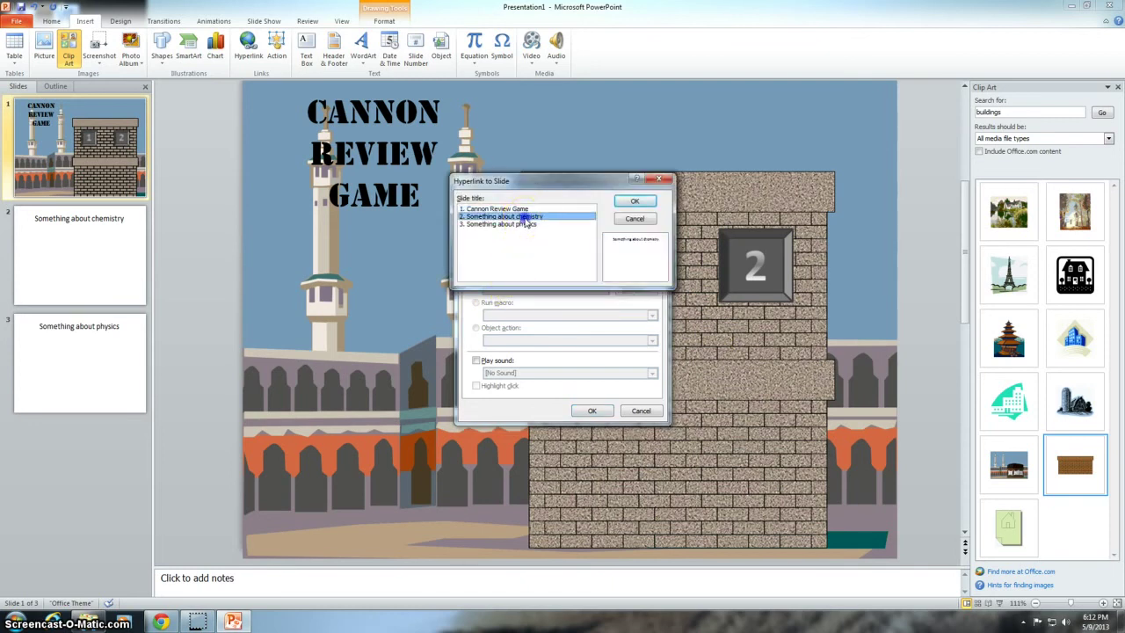
left_click(633, 202)
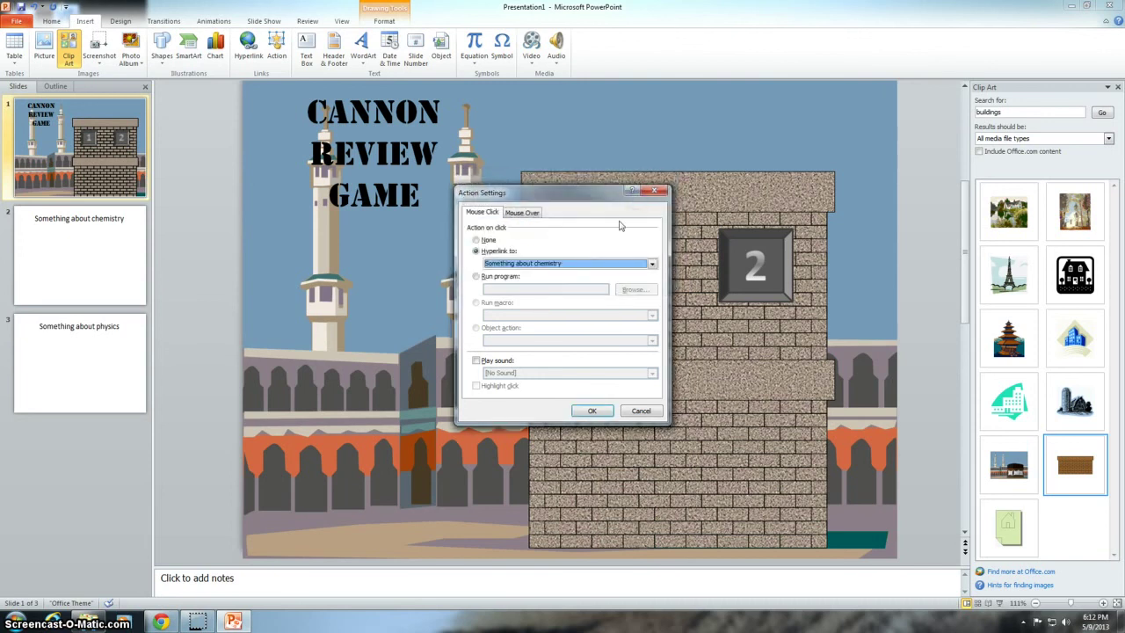
left_click(593, 411)
Give the window numbered 2 a click action that hyperlinks to the slide "Something about physics"
left_click(759, 257)
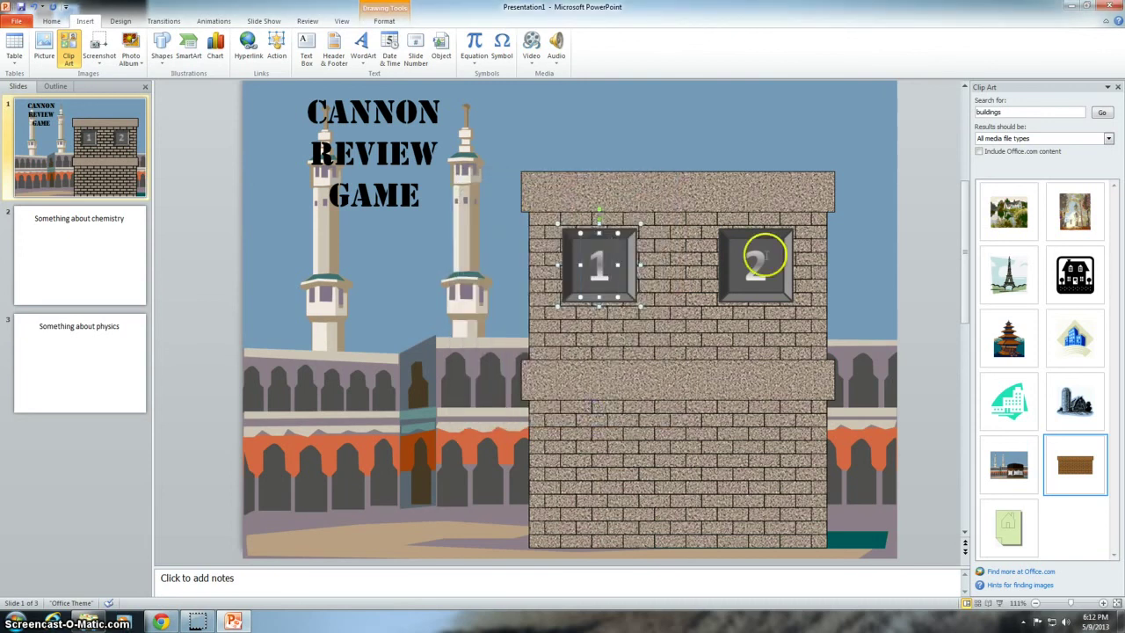
left_click(754, 277)
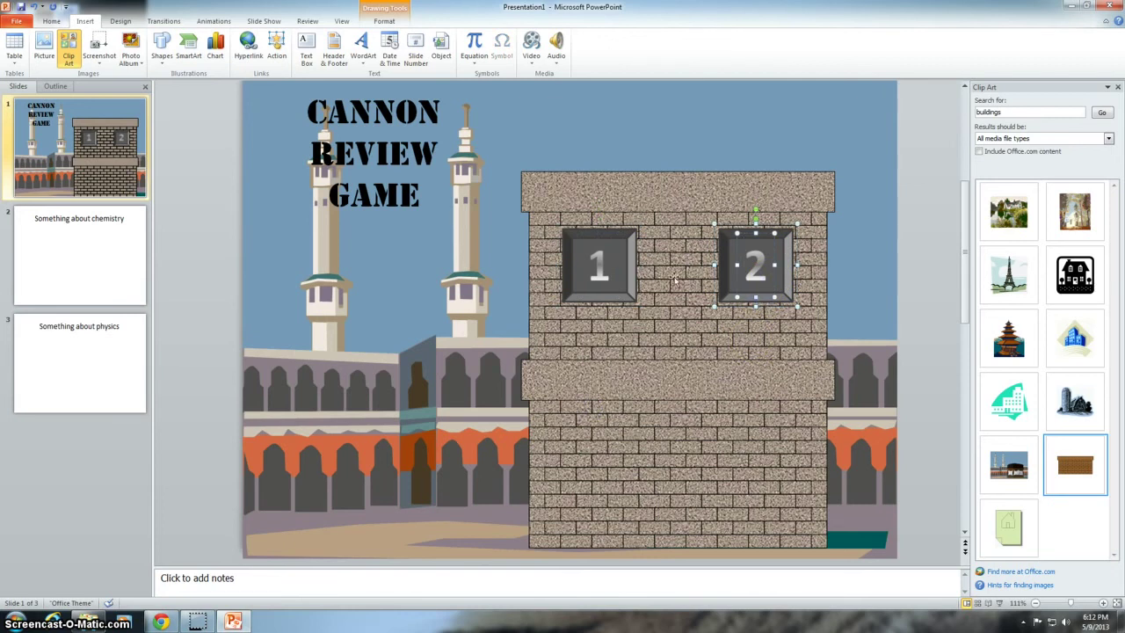
left_click(276, 50)
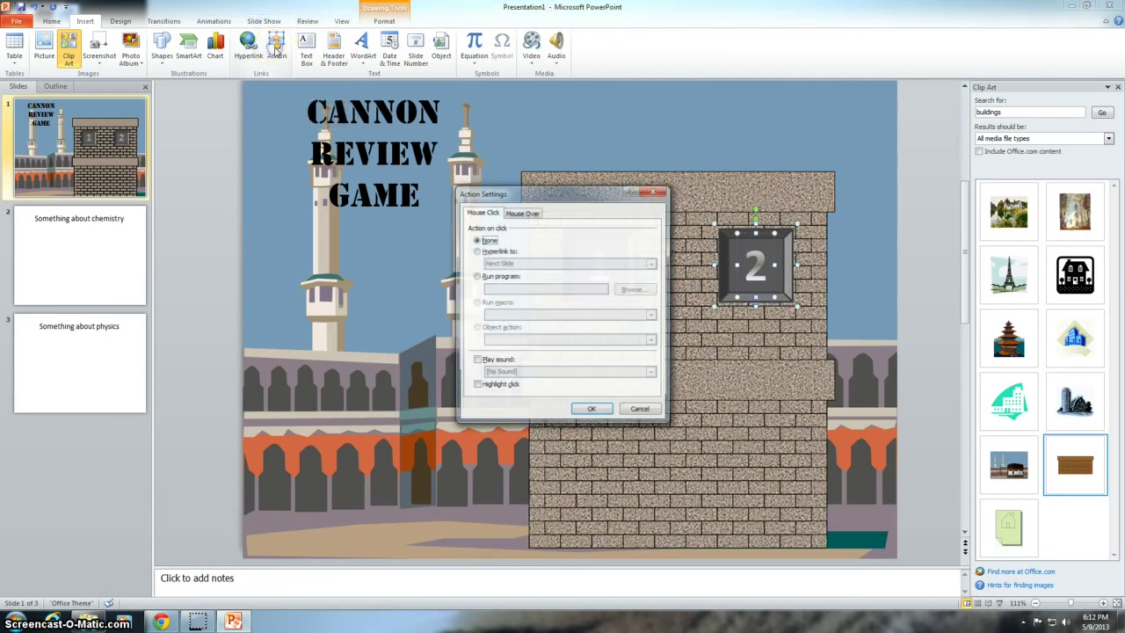
left_click(475, 252)
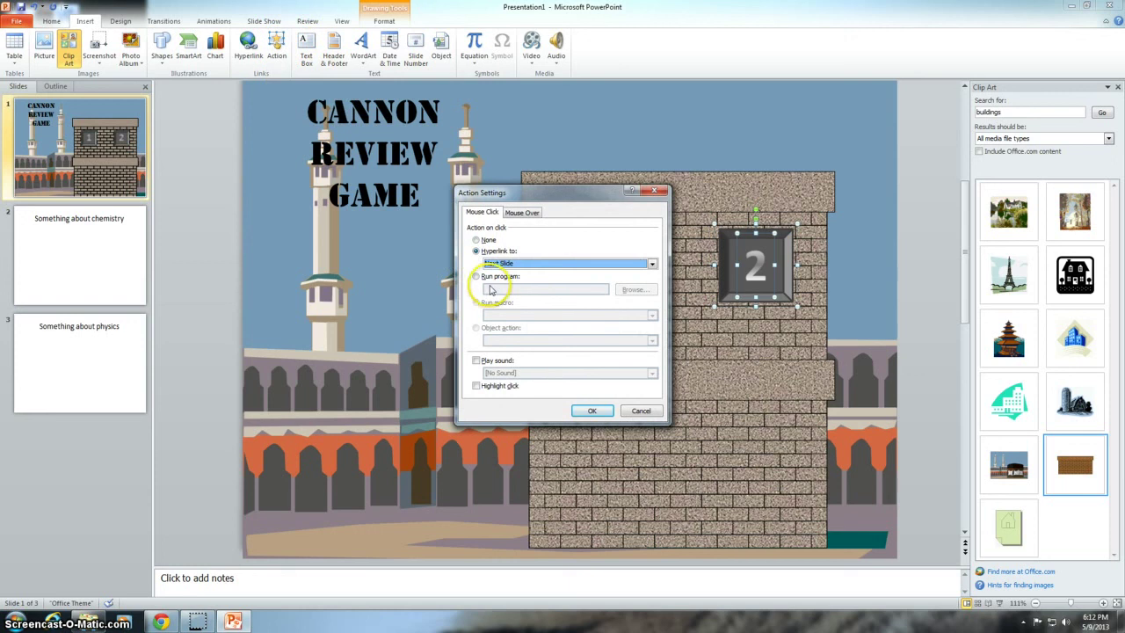
left_click(652, 264)
left_click(514, 289)
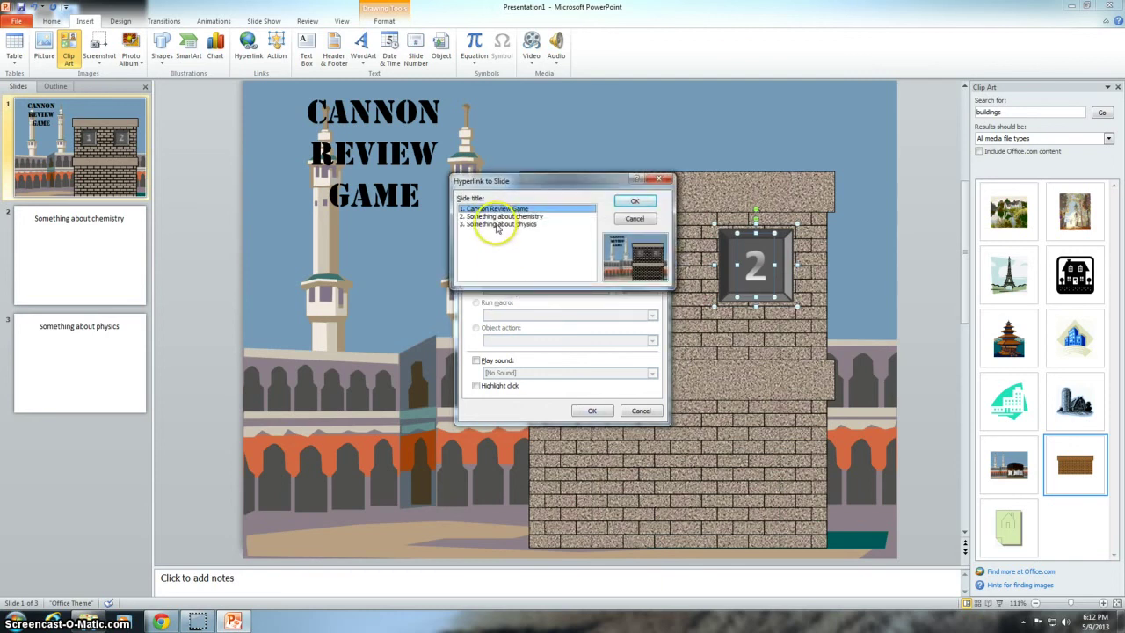
left_click(498, 224)
left_click(617, 203)
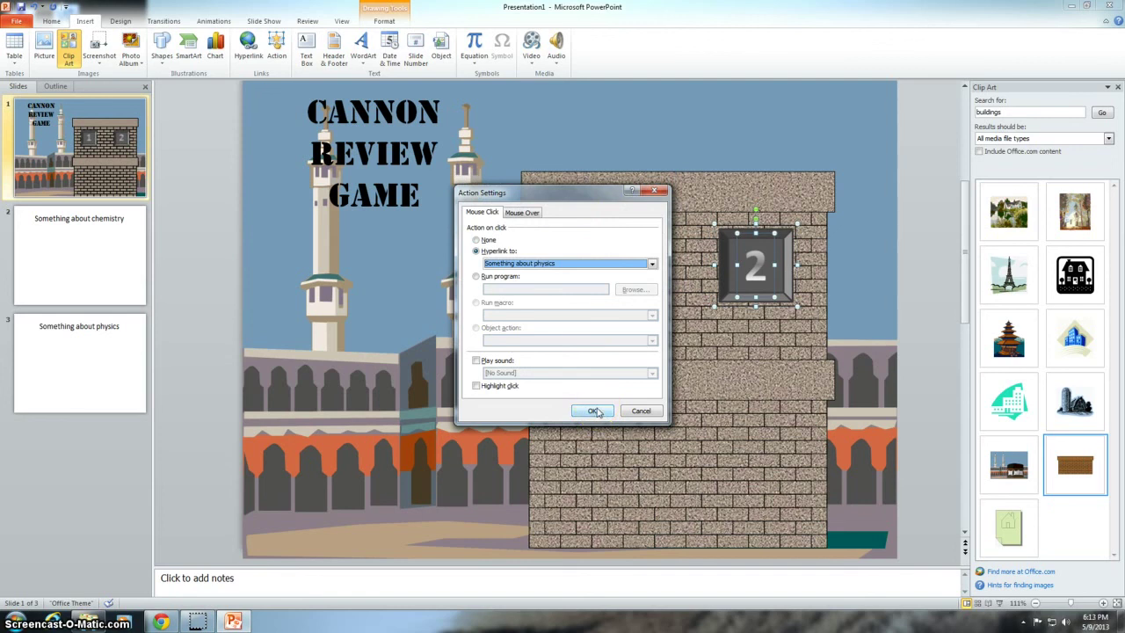
left_click(594, 412)
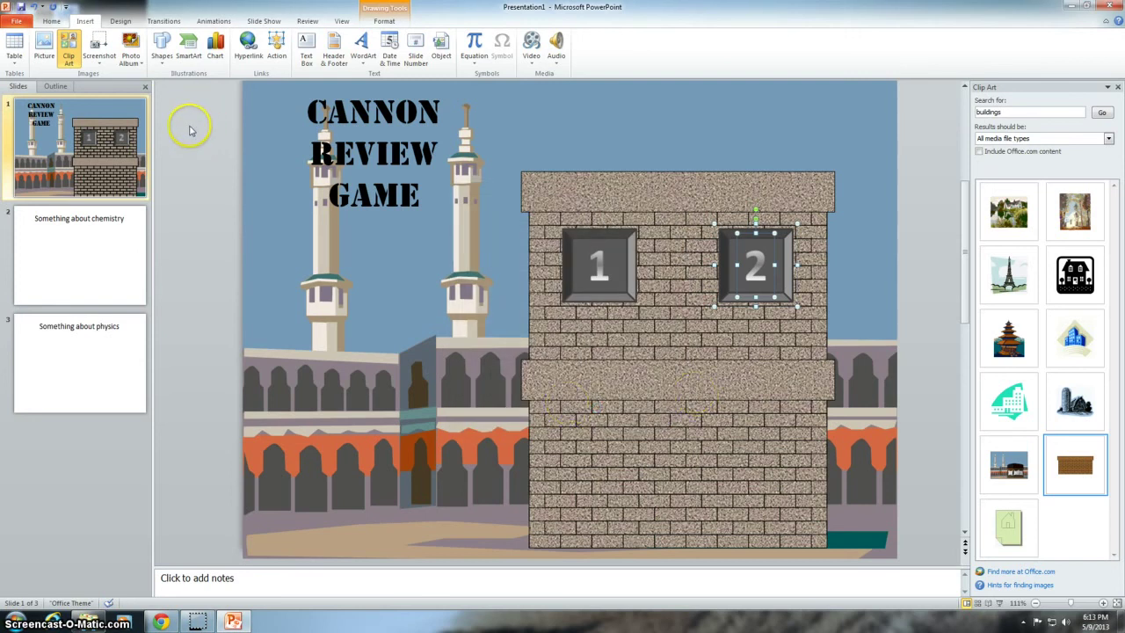
Draw a rectangle that exactly covers the window numbered 1 on the tower
left_click(162, 48)
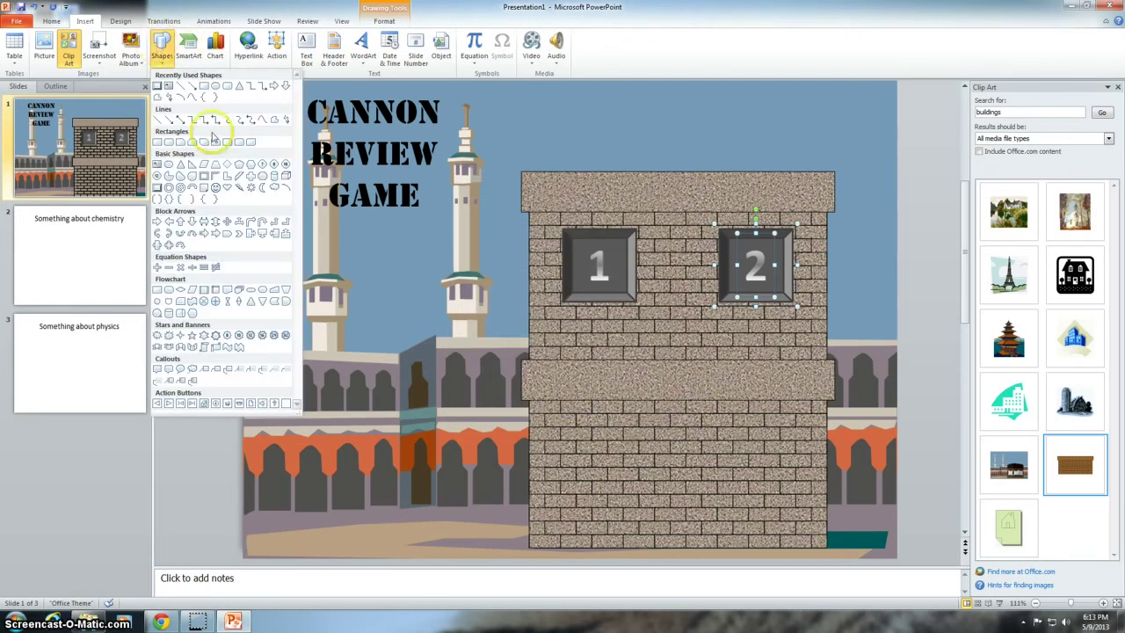
left_click(203, 85)
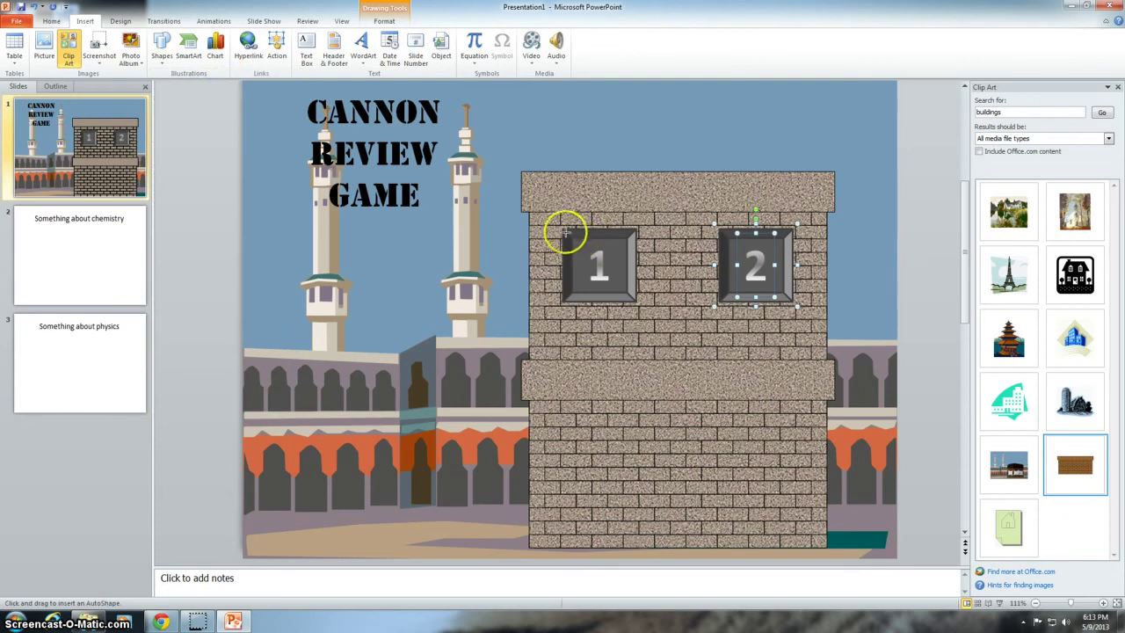
left_click_drag(563, 228, 637, 302)
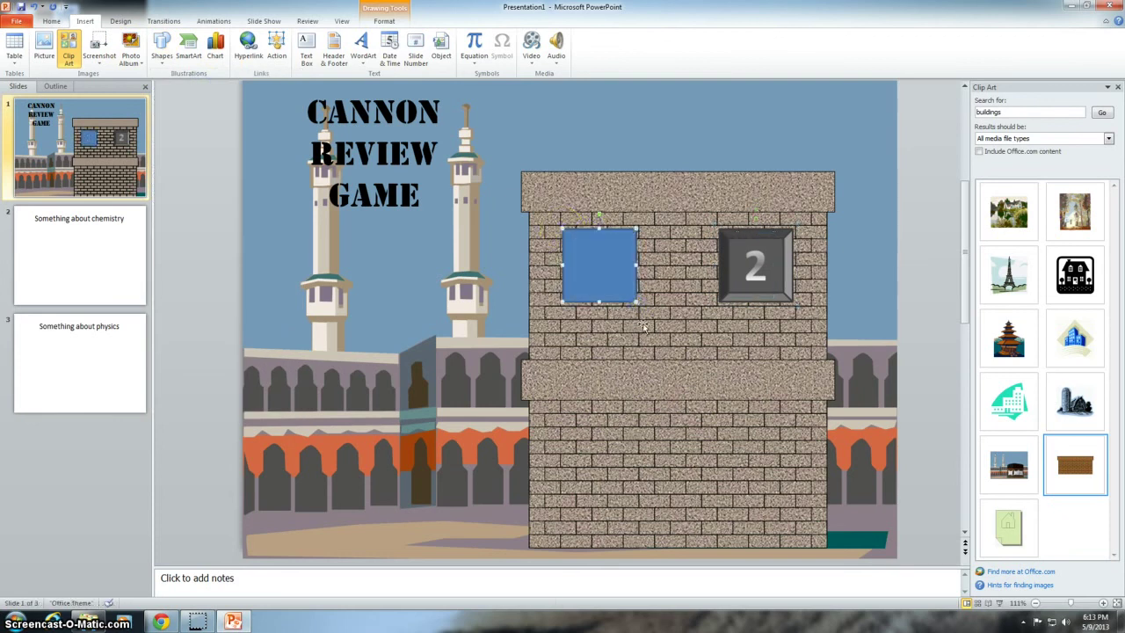
Fill the square over window 1 with a linear gradient at an angle of 170°
left_click(592, 272)
right_click(594, 275)
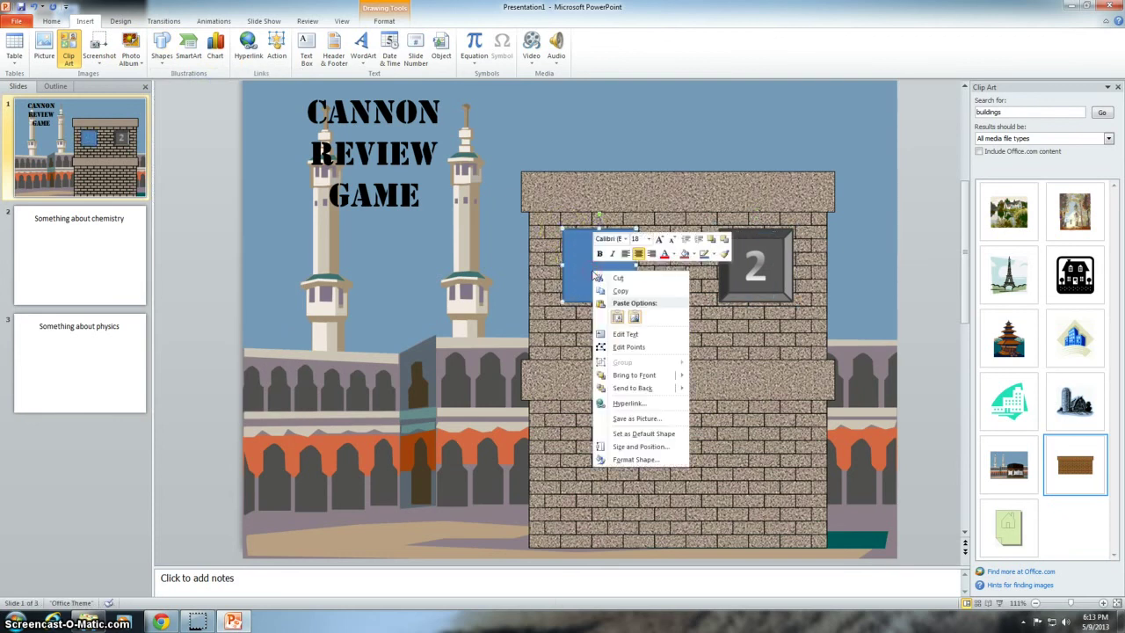
left_click(636, 459)
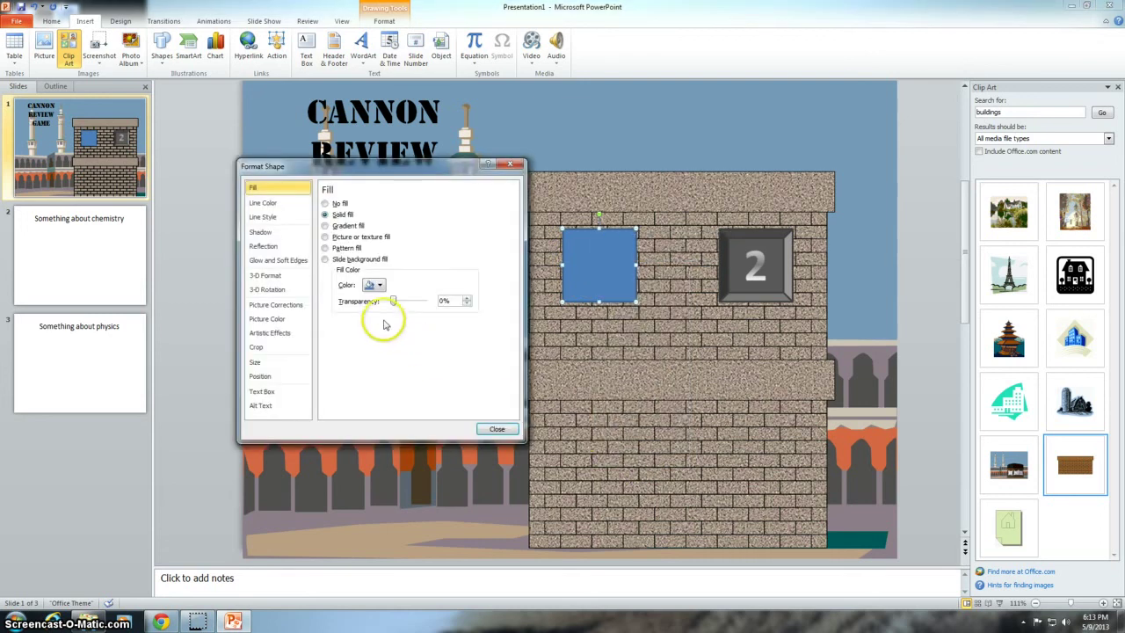
left_click(324, 226)
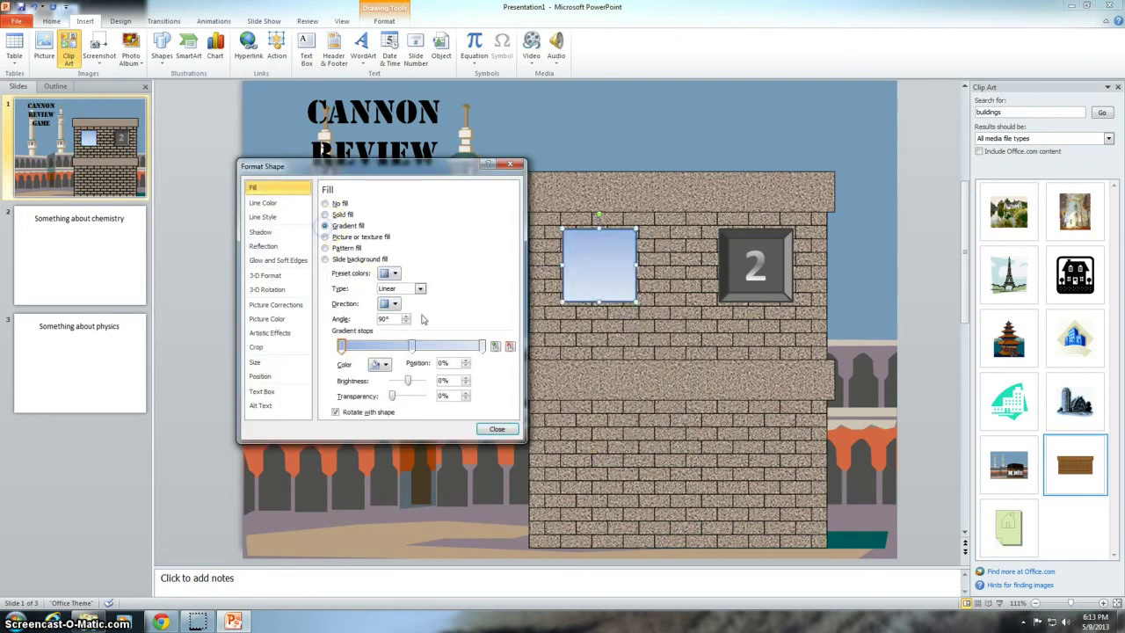
left_click(407, 316)
left_click(407, 315)
left_click(407, 315)
left_click(407, 315)
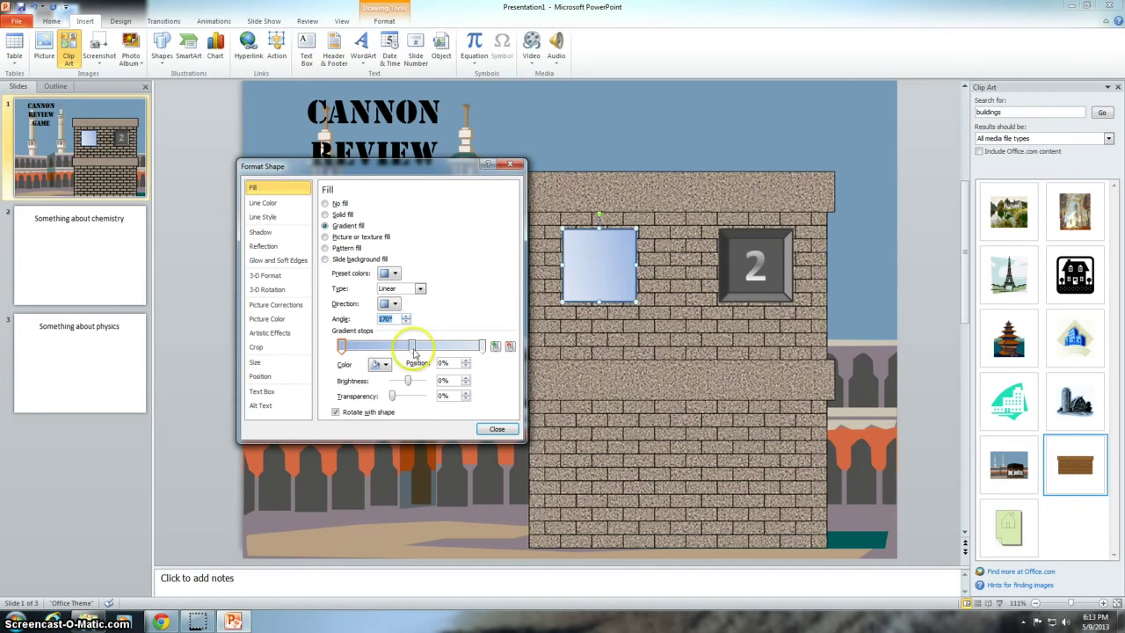
Set the outline of the gradient square over window 1 to a dark grey solid line
left_click(279, 203)
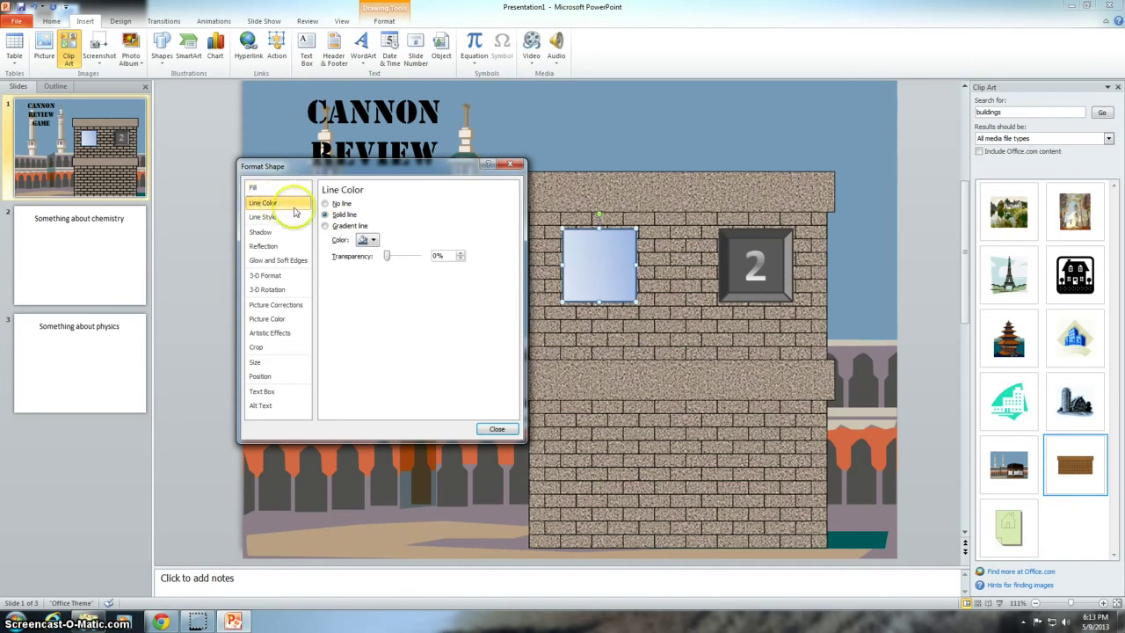
left_click(367, 240)
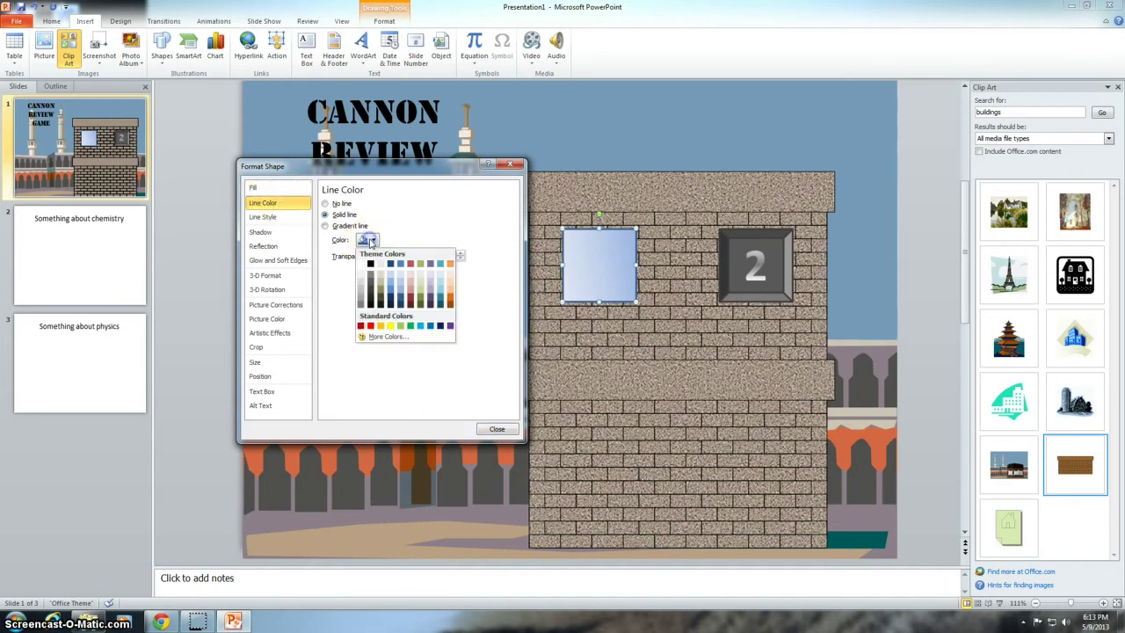
left_click(370, 294)
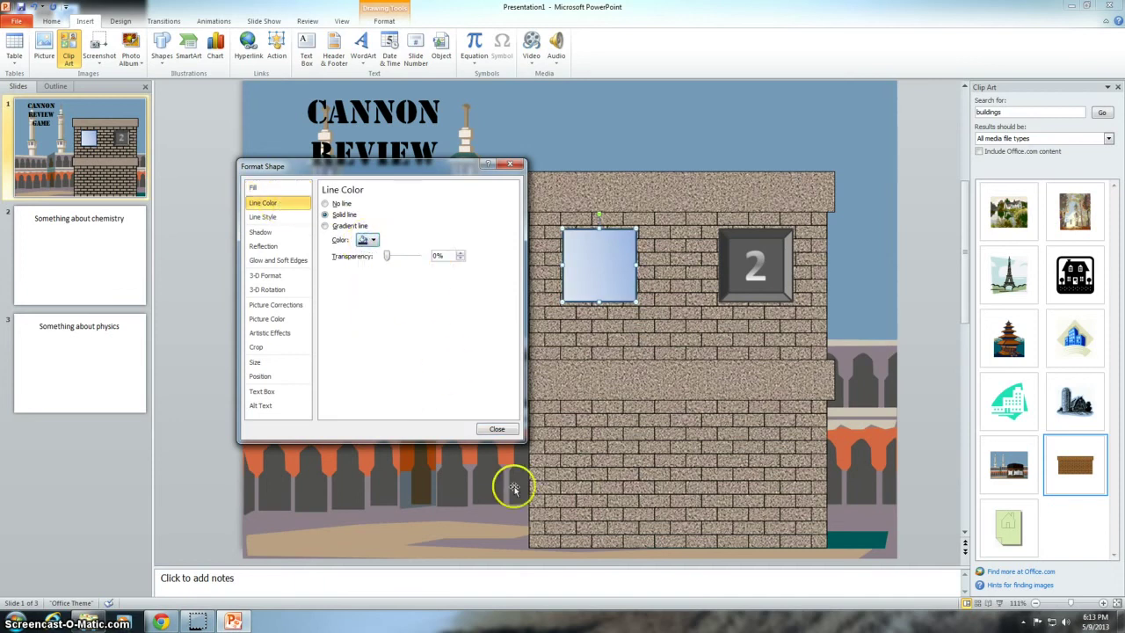
left_click(497, 429)
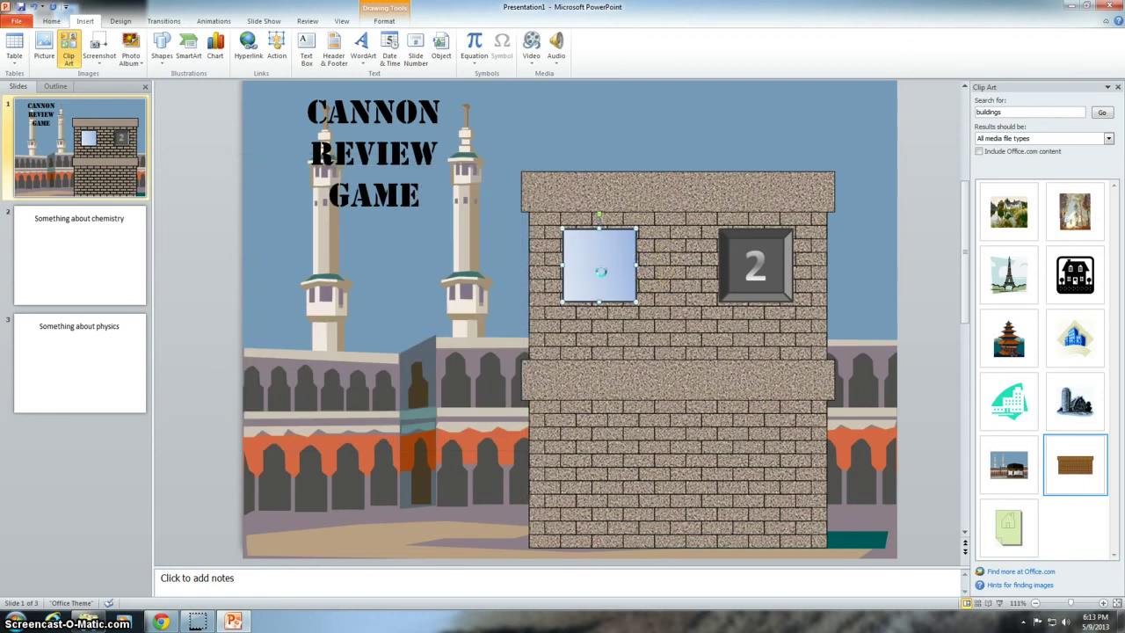
Place a copy of the gradient square exactly over the window numbered 2
key("ctrl+v")
left_click_drag(600, 273, 735, 279)
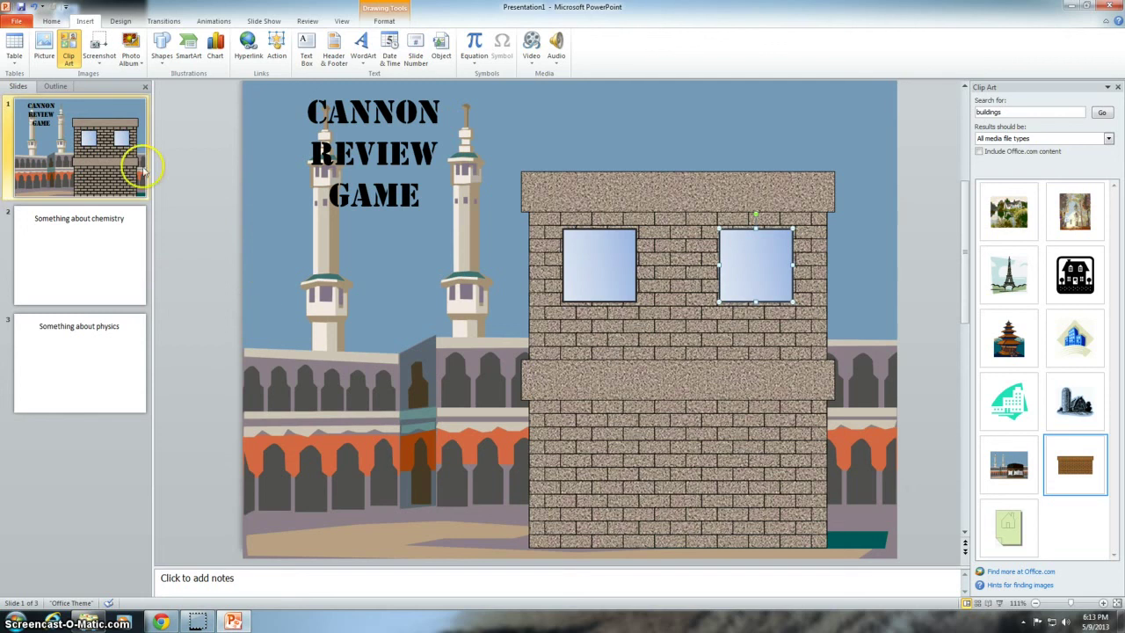
Draw a tall cylinder in the lower-left part of the slide and rotate it to aim up toward the tower as a cannon barrel
left_click(160, 44)
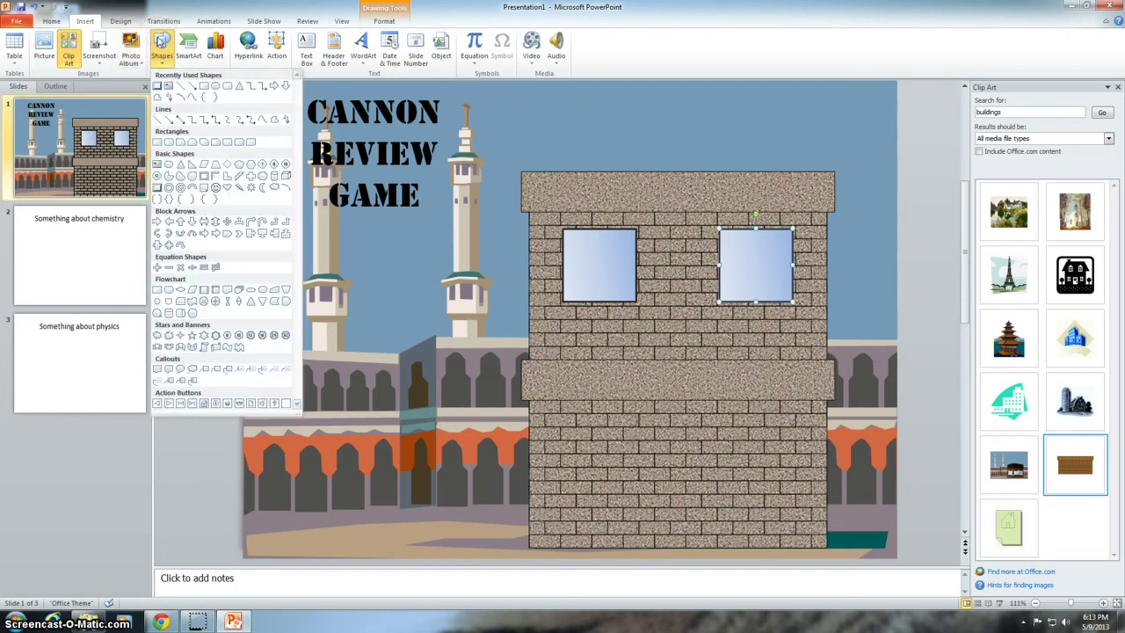
left_click(275, 178)
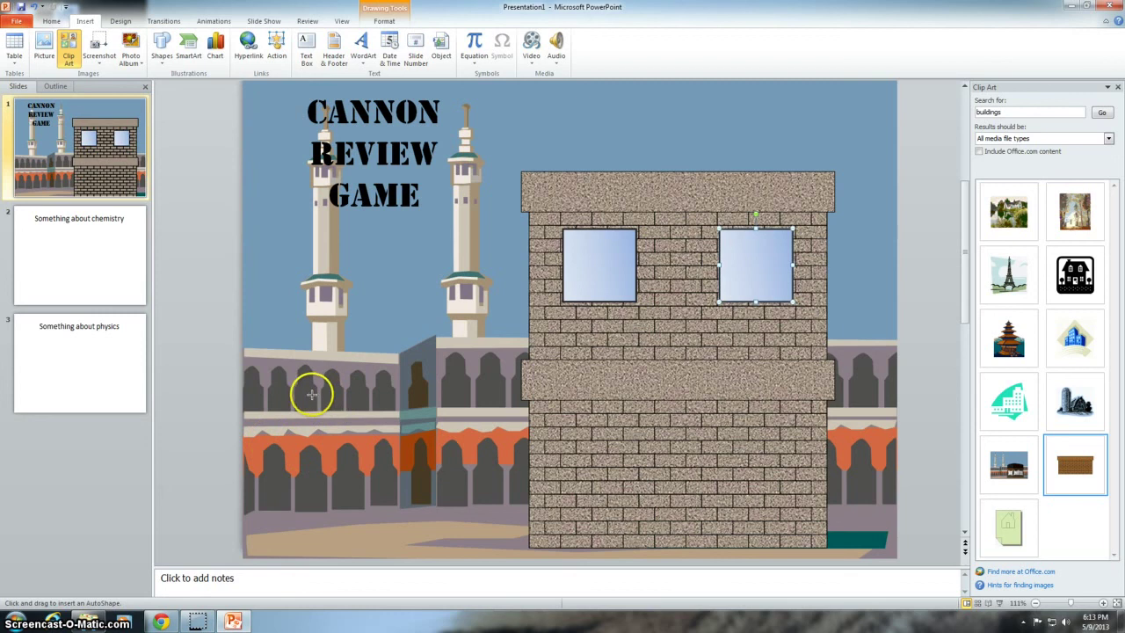
left_click_drag(314, 397, 357, 515)
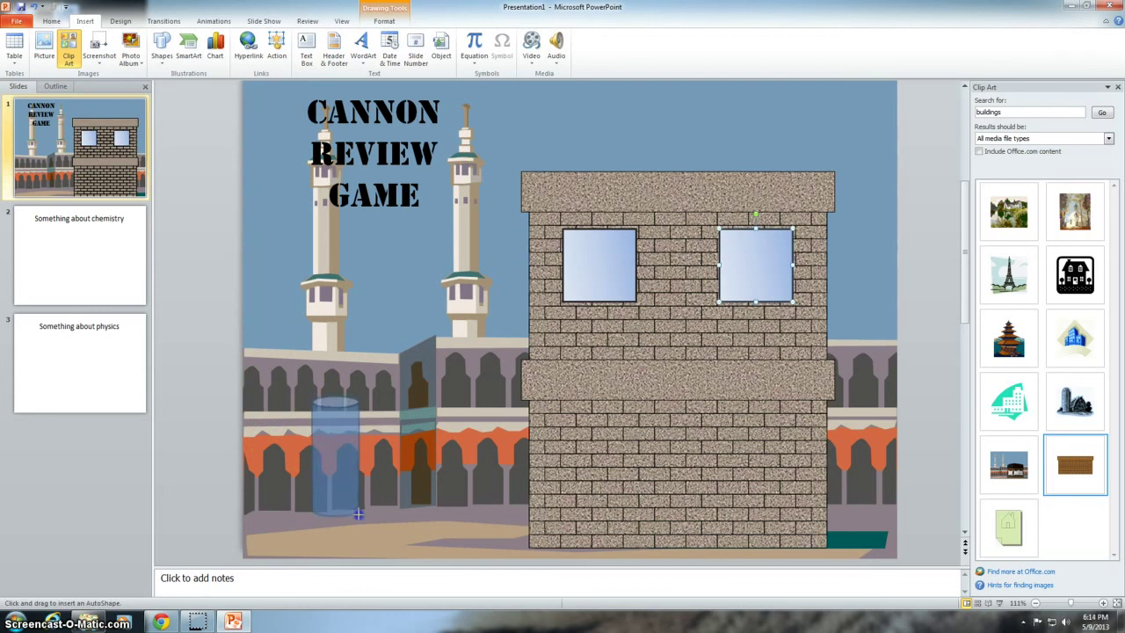
left_click_drag(357, 515, 358, 515)
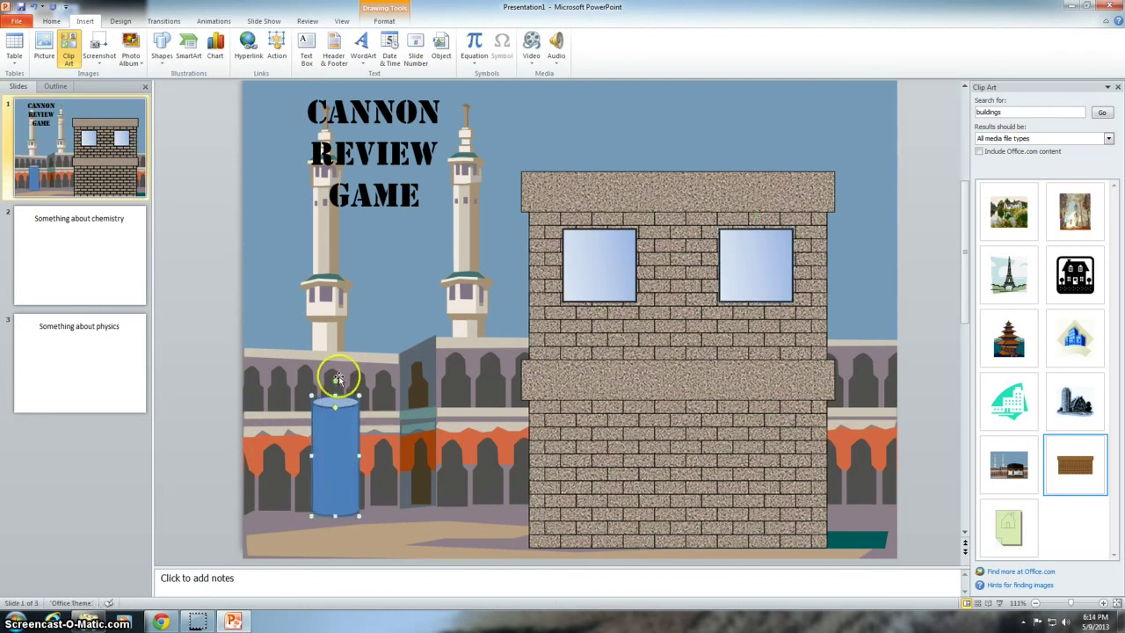
left_click_drag(335, 380, 346, 458)
Fill the cannon barrel with a silver-grey preset linear gradient at an angle of 180°
right_click(346, 458)
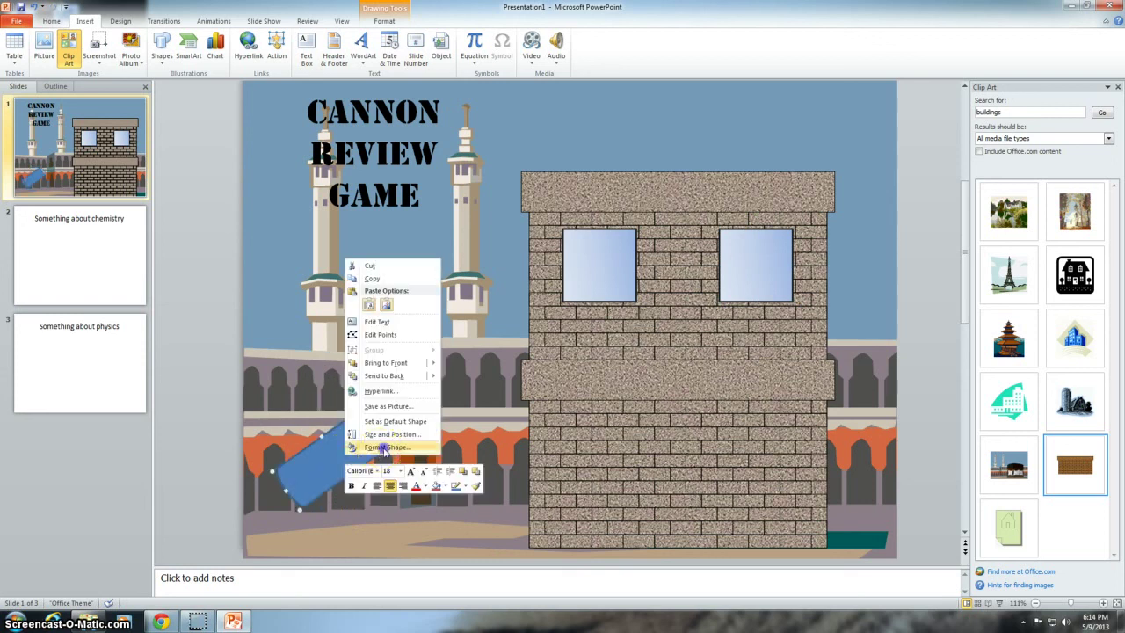
left_click(384, 448)
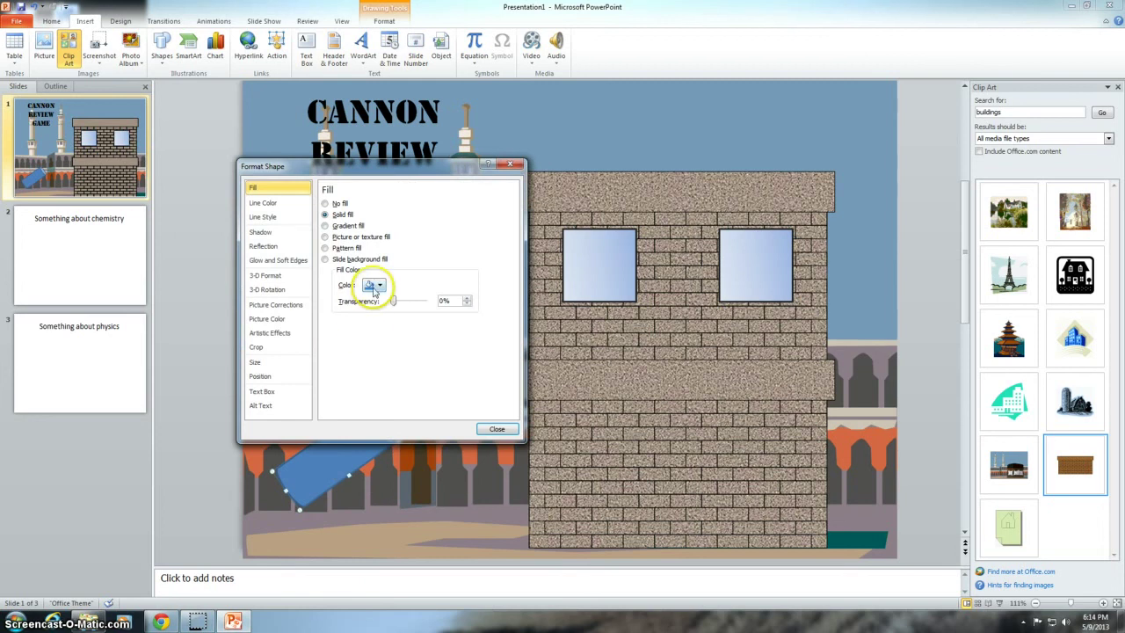
left_click(325, 225)
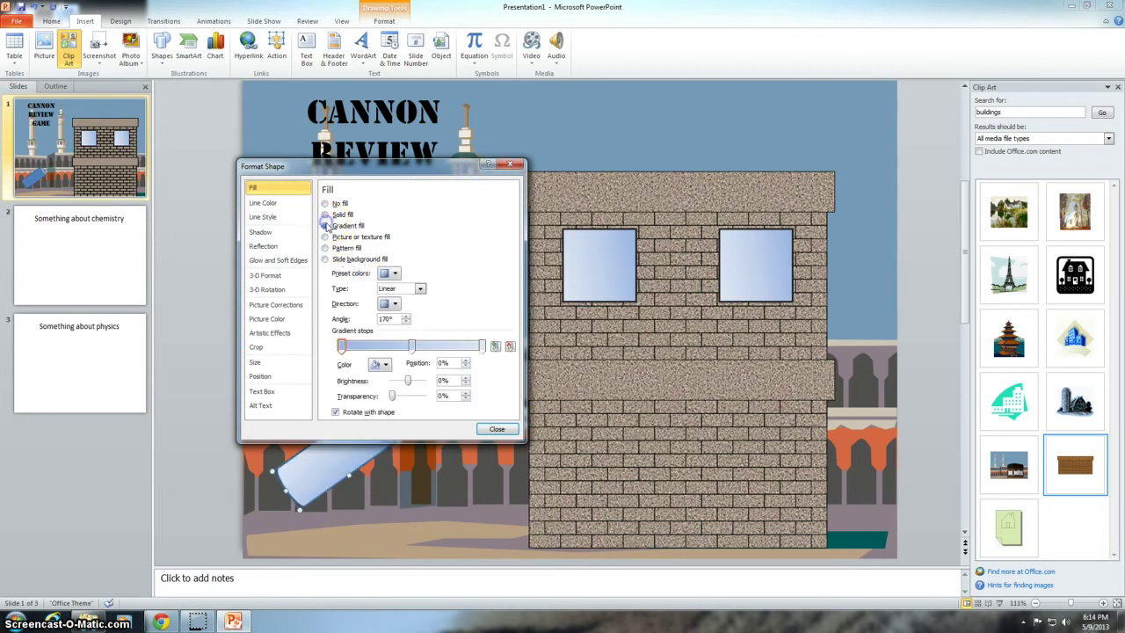
left_click(392, 274)
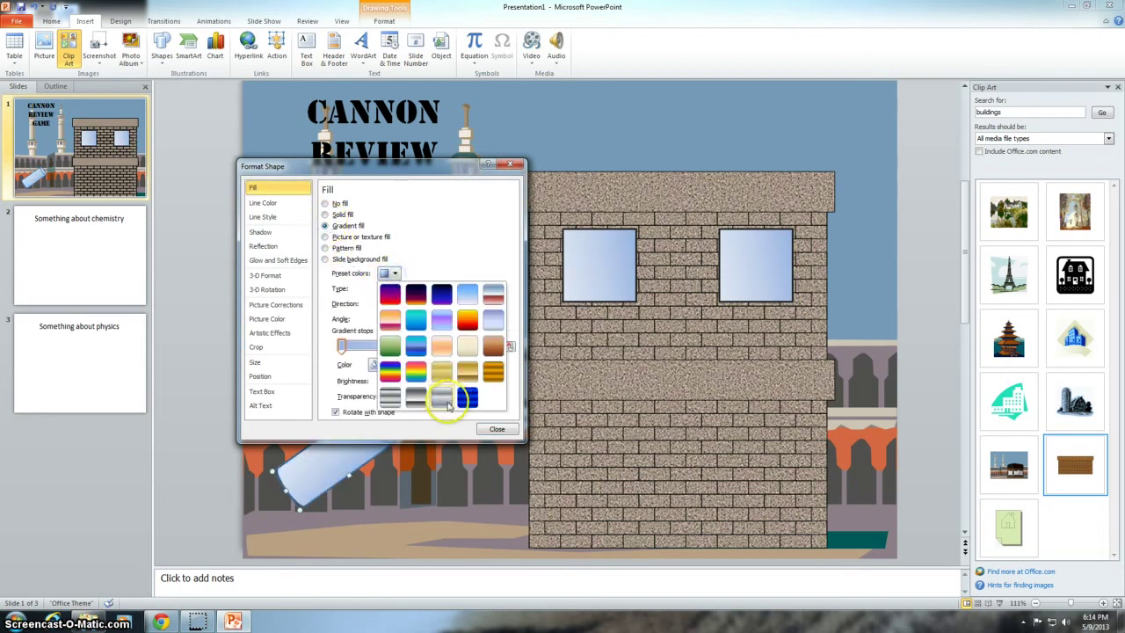
left_click(444, 402)
left_click(406, 322)
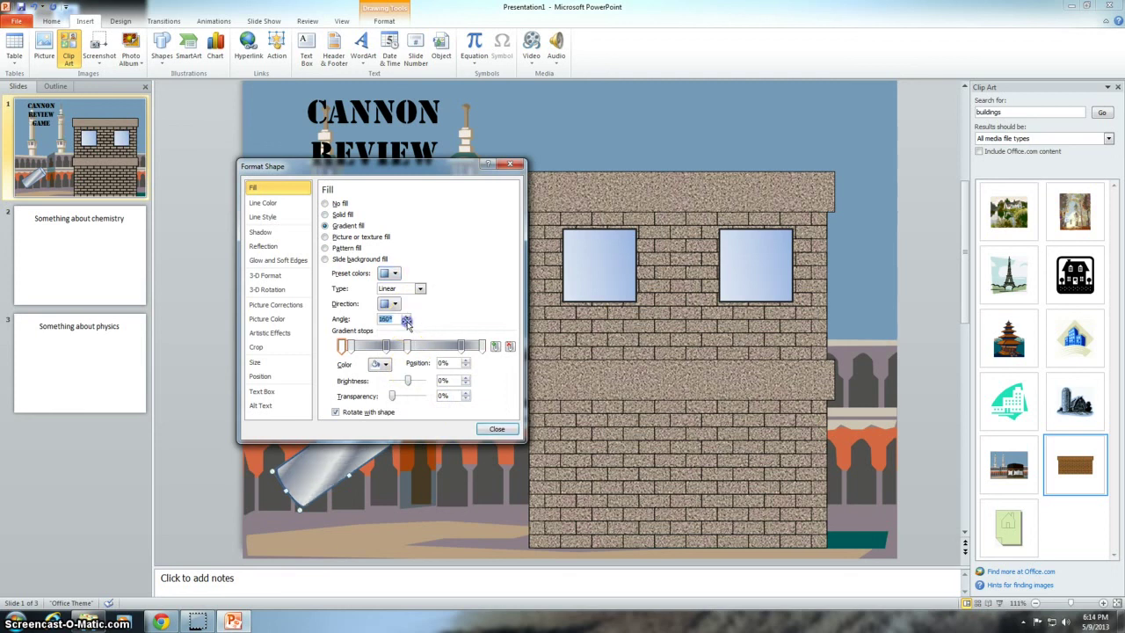
left_click(407, 315)
left_click(407, 316)
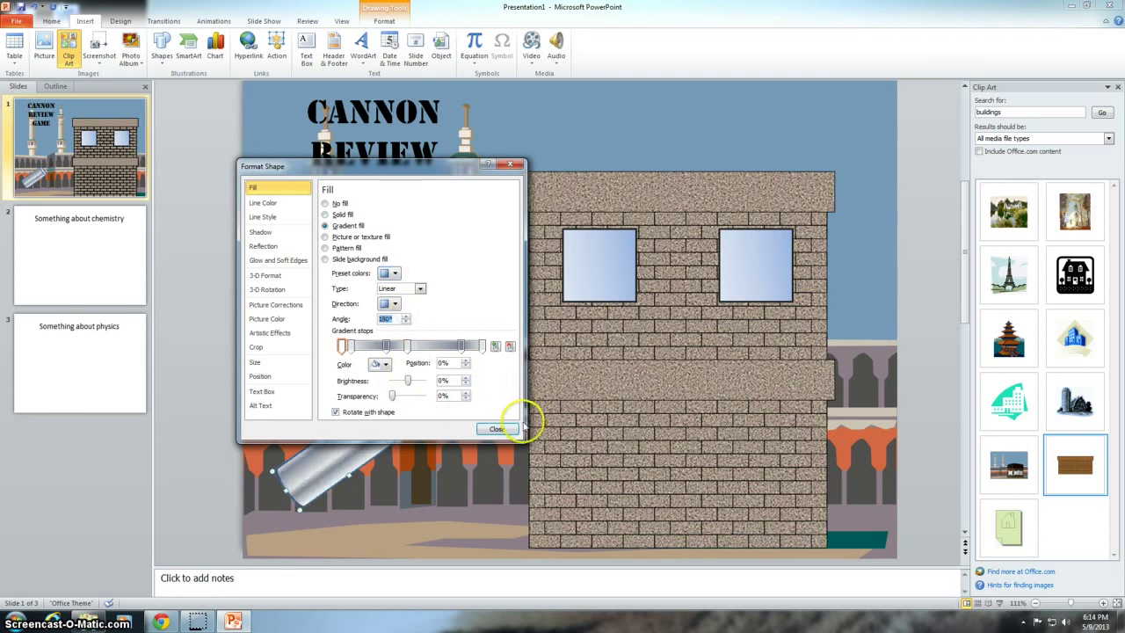
Set the outline of the cannon barrel to a dark grey solid line
left_click_drag(395, 166, 701, 153)
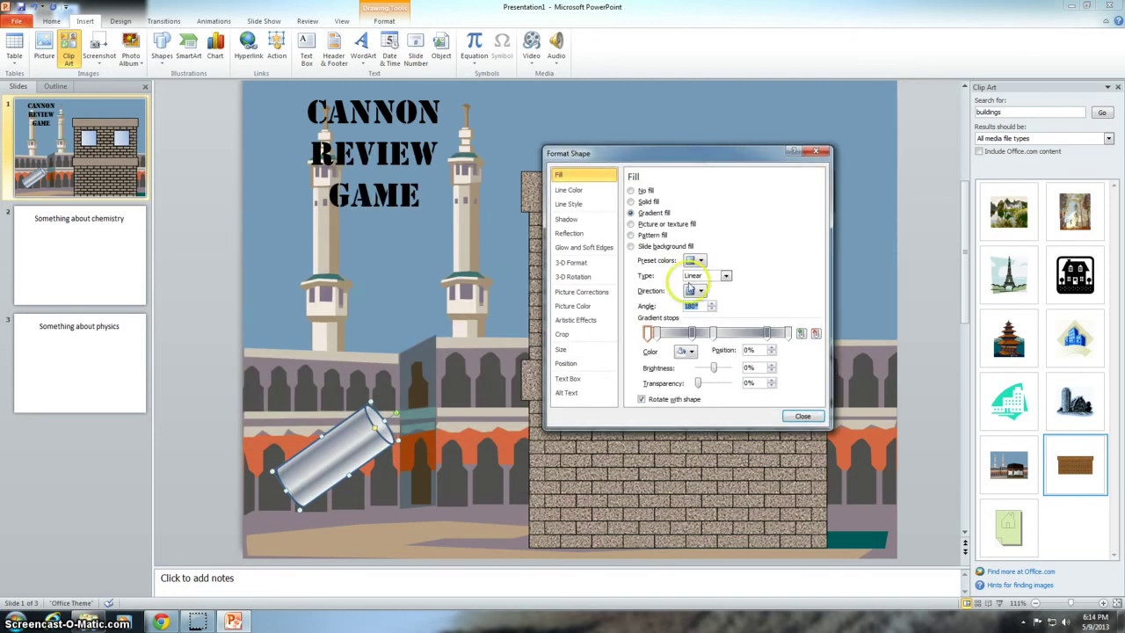
left_click(567, 190)
left_click(673, 228)
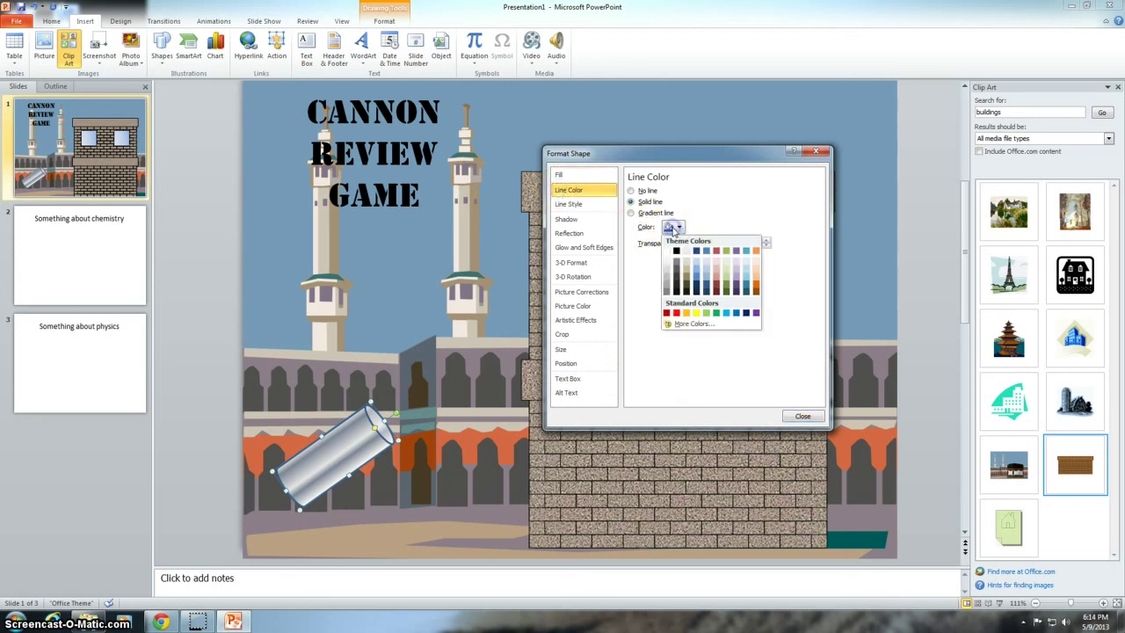
left_click(676, 276)
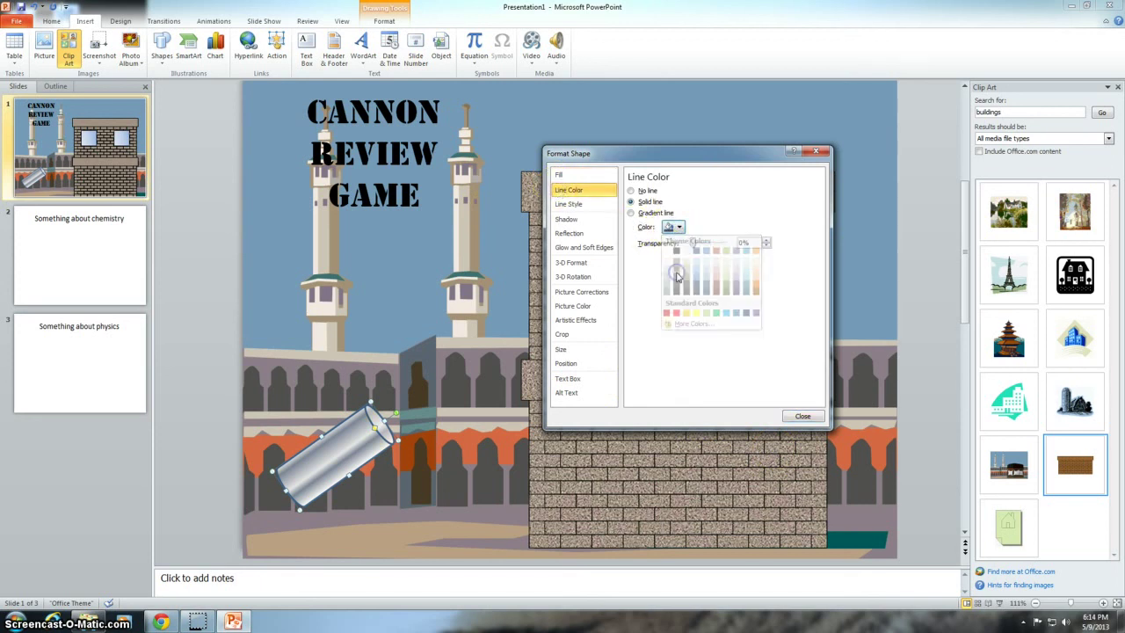
left_click(801, 416)
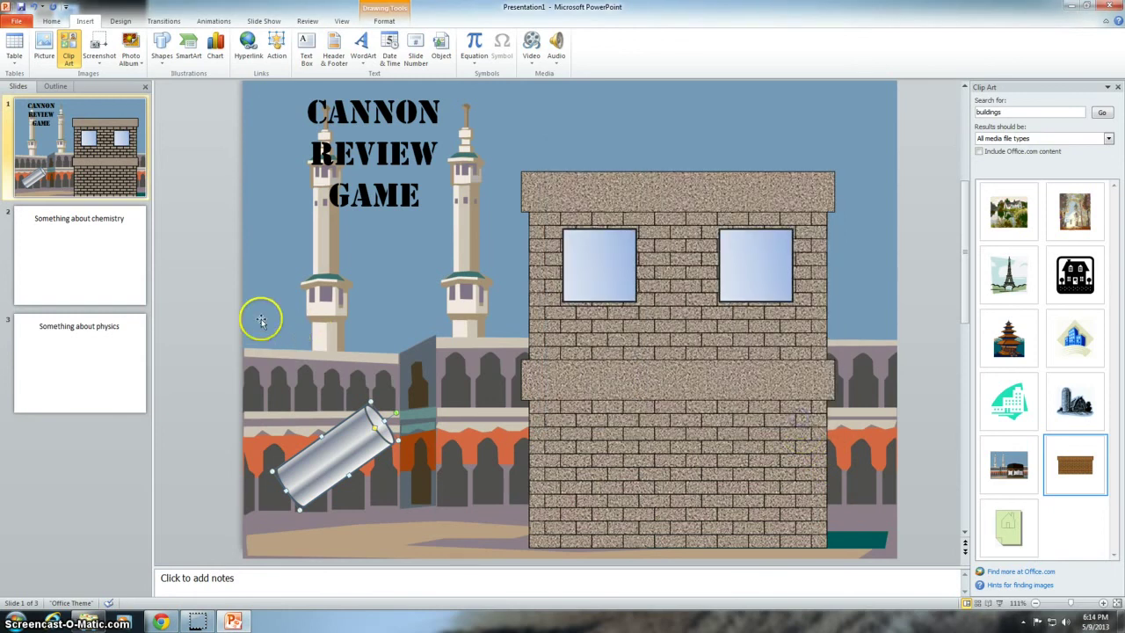
Draw a donut shape as a cannon wheel, thin it to a narrow ring, and position it over the barrel
left_click(162, 55)
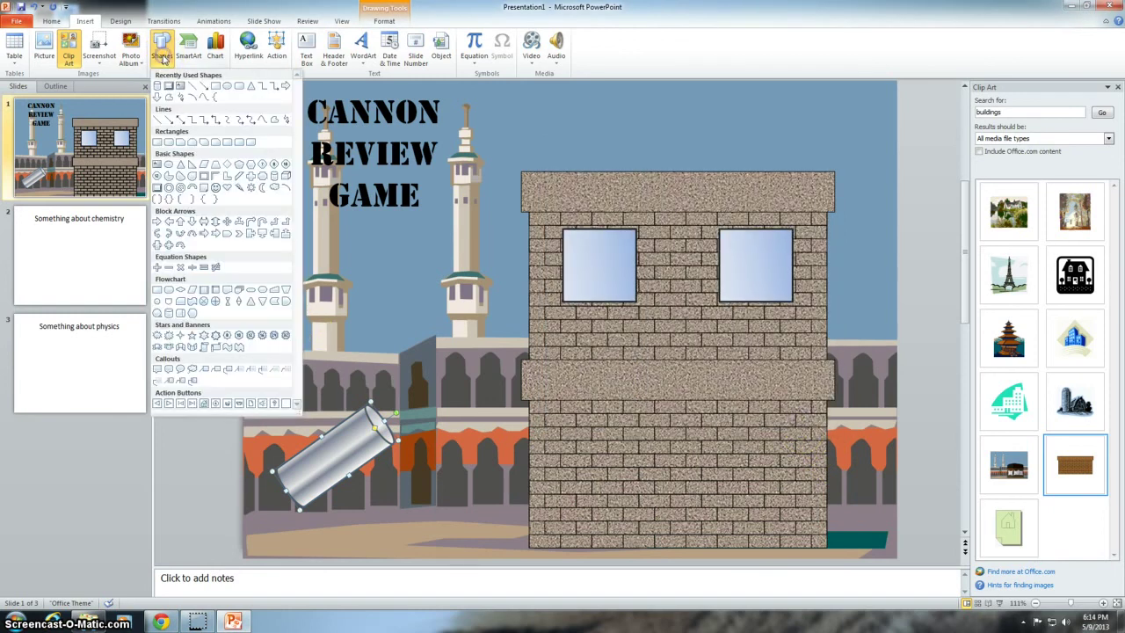
left_click(169, 187)
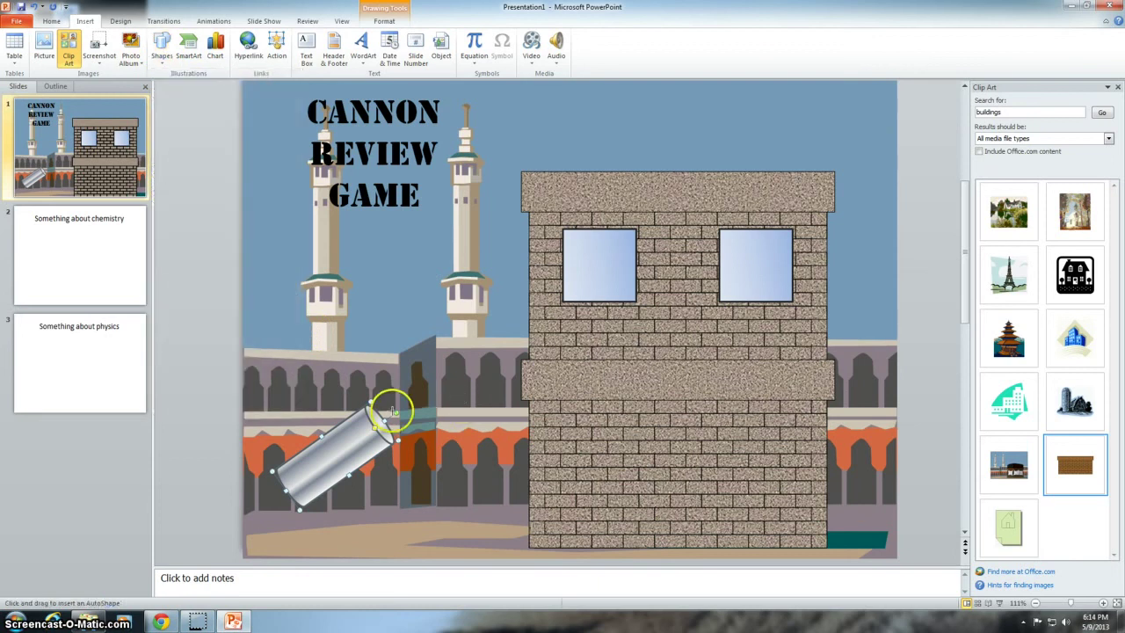
left_click_drag(293, 439, 389, 530)
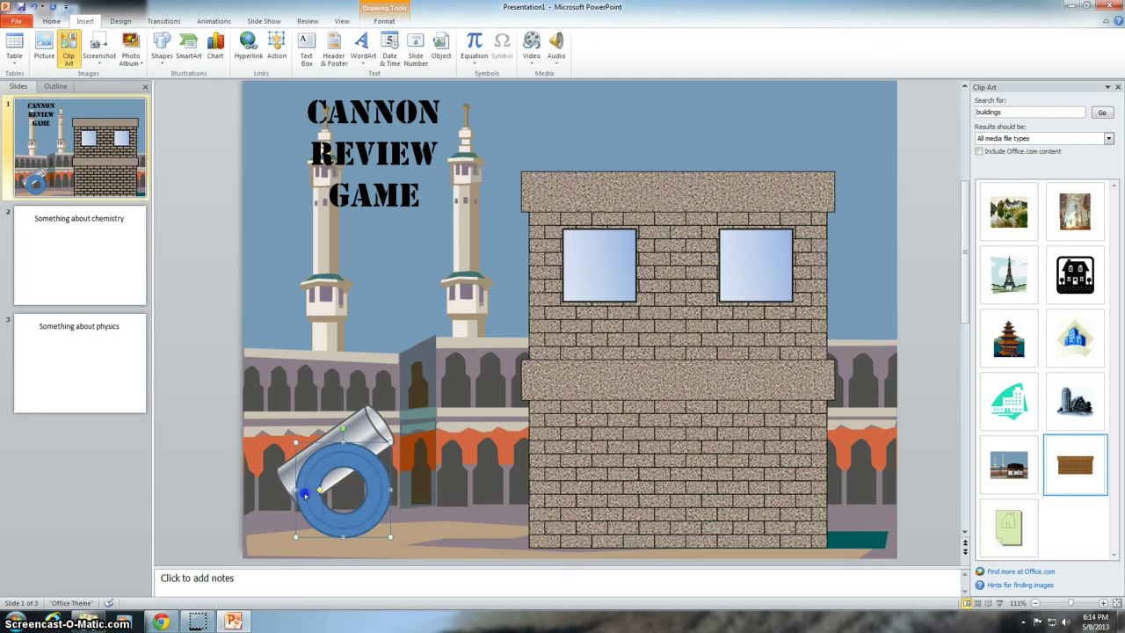
left_click_drag(305, 494, 298, 489)
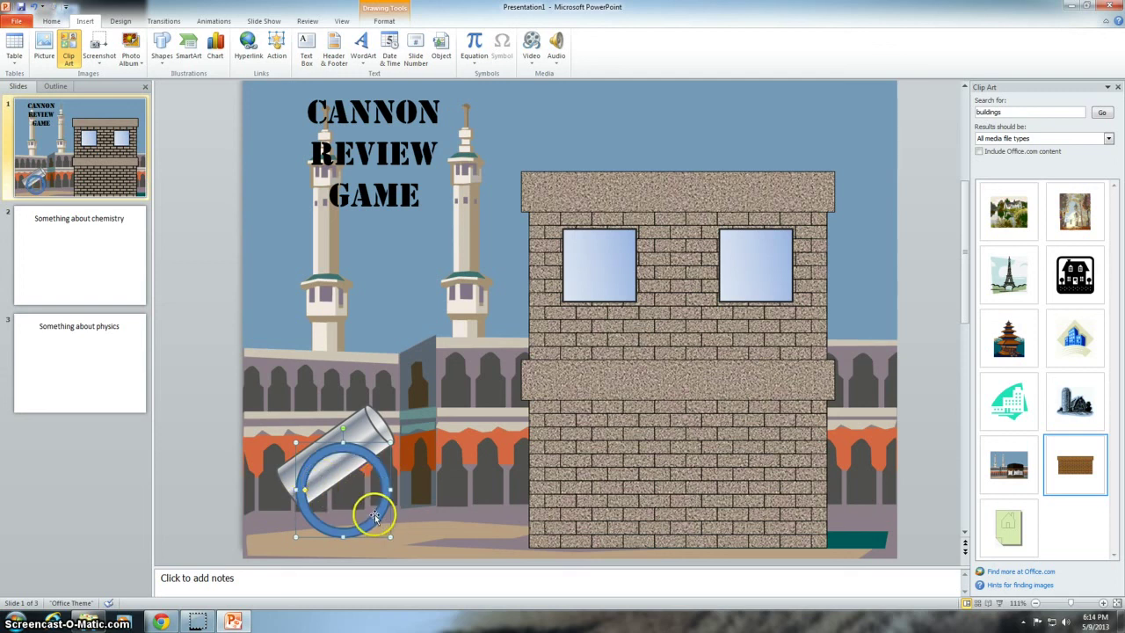
left_click_drag(375, 522, 386, 502)
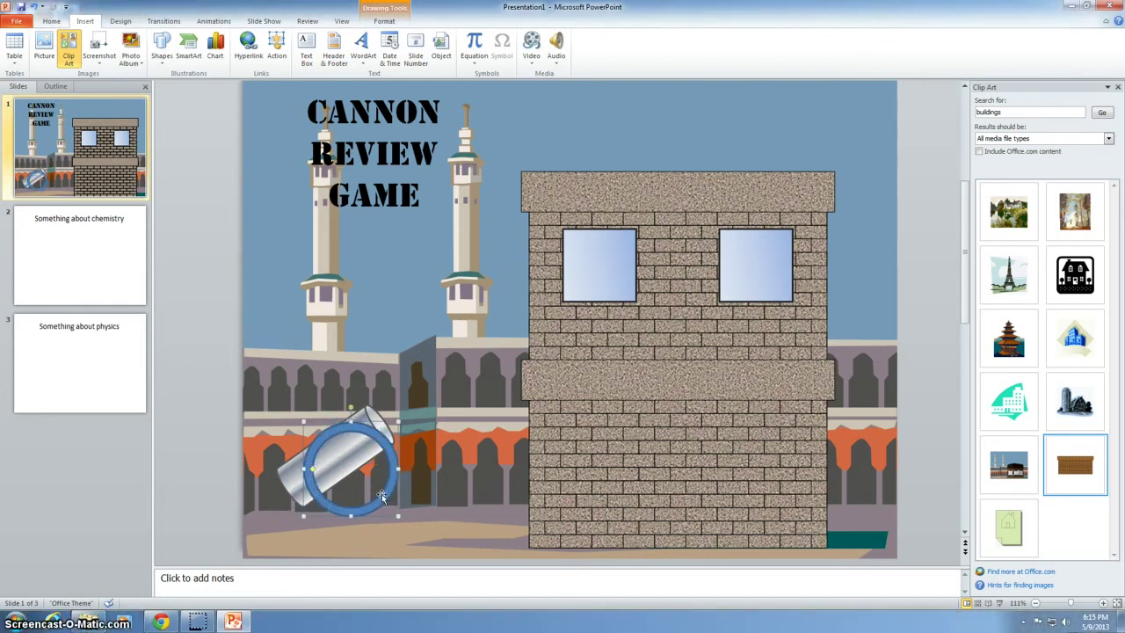
Send the wheel ring one level backward so that it sits behind the cannon barrel
right_click(379, 497)
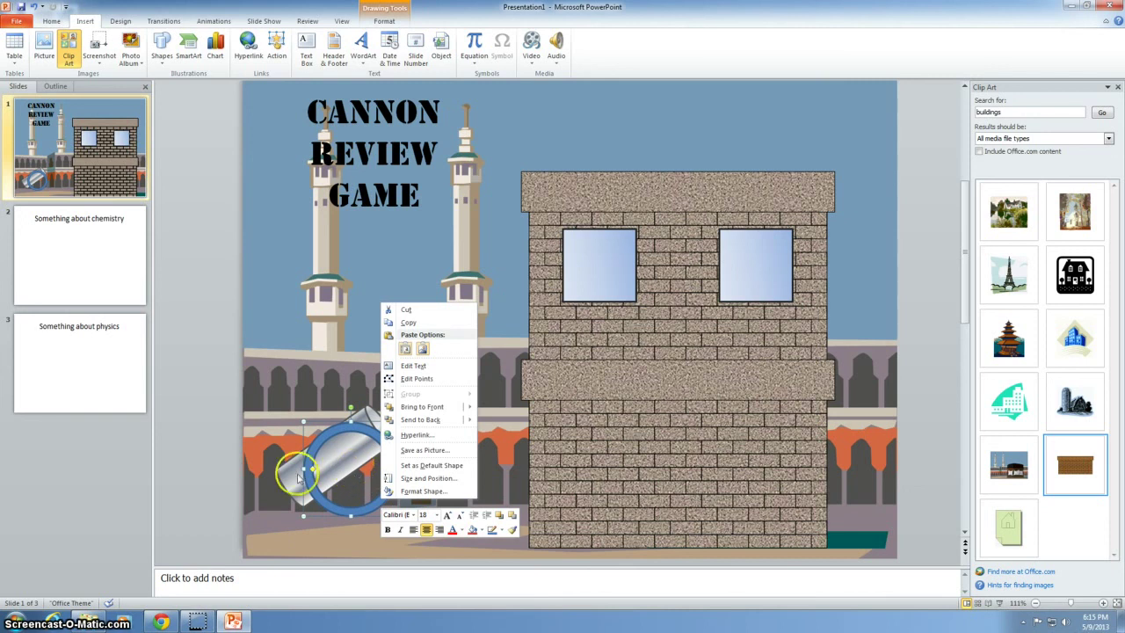
mouse_move(437, 421)
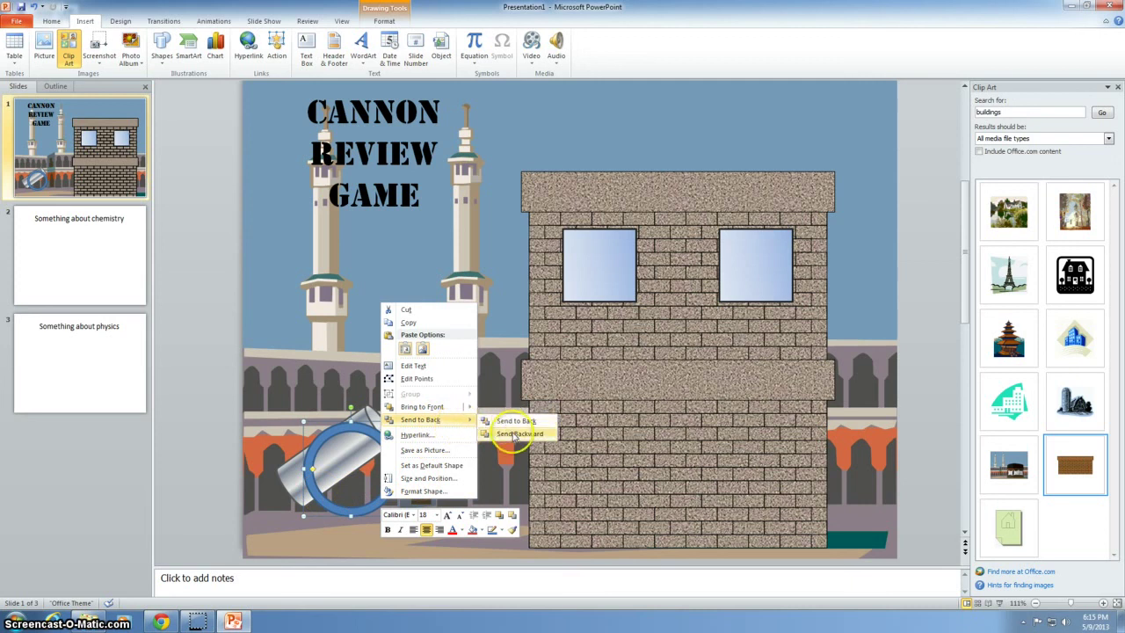
left_click(515, 434)
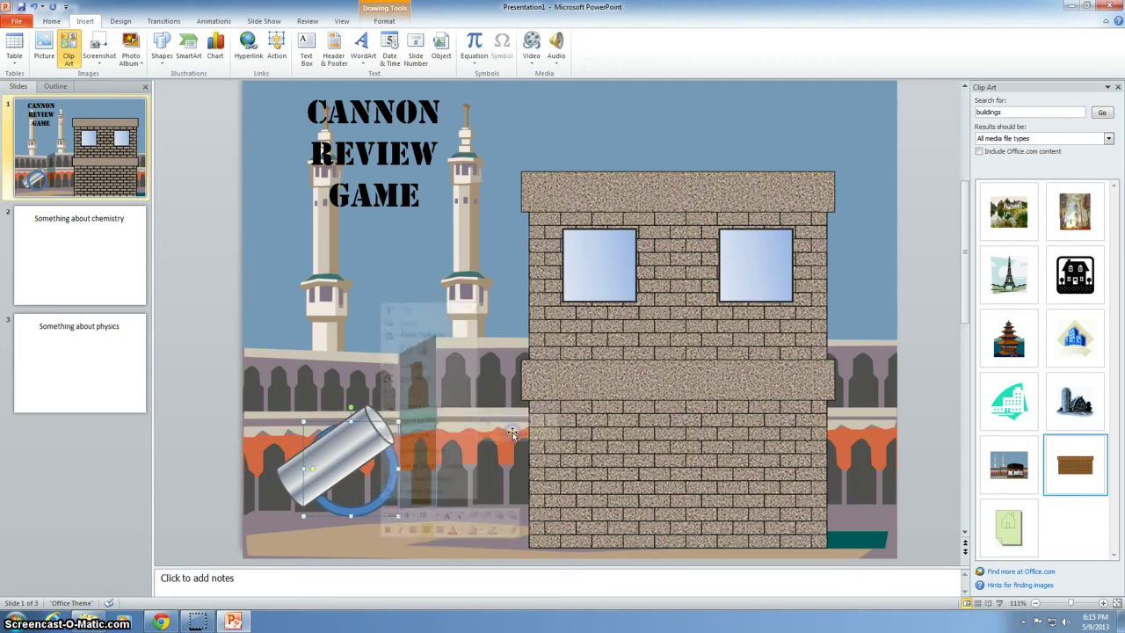
Fill the wheel ring with a solid dark tan theme colour
right_click(378, 507)
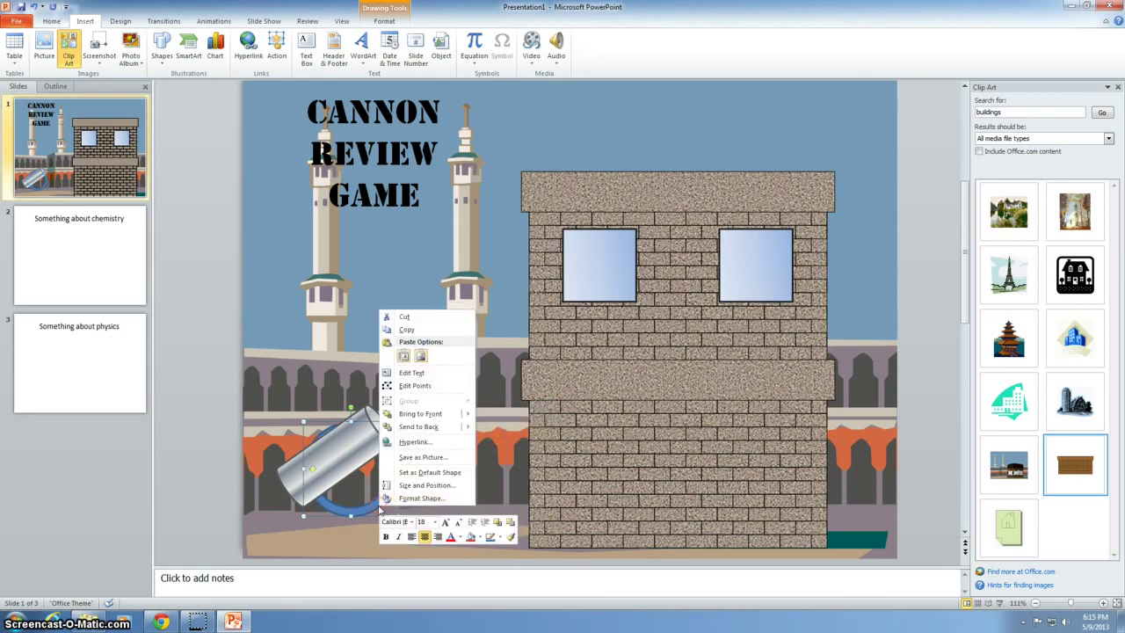
left_click(412, 499)
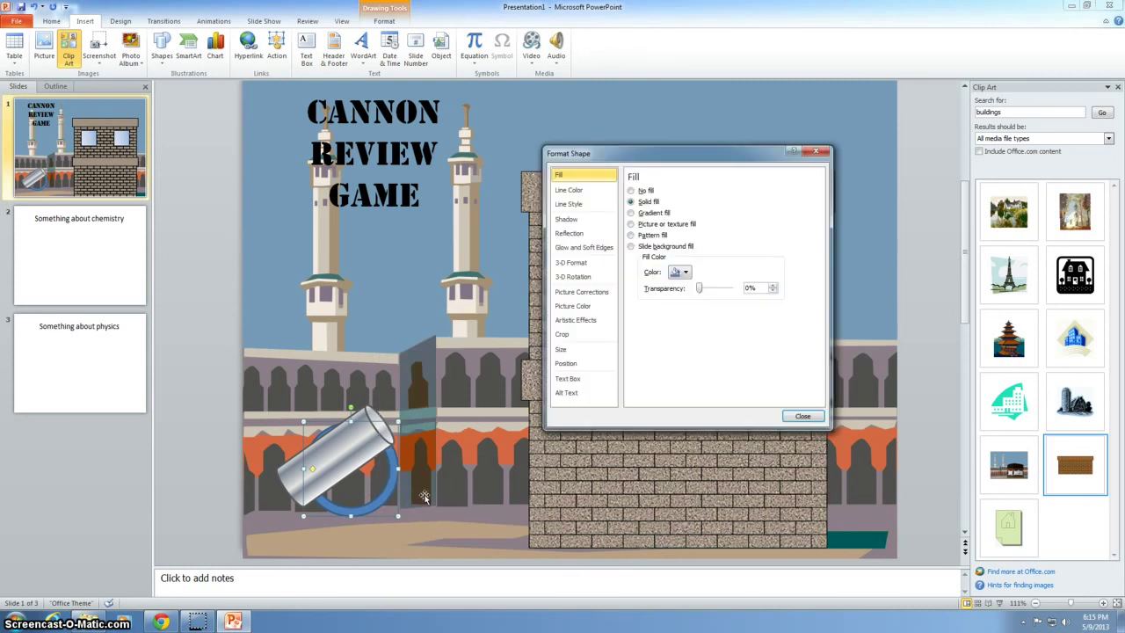
left_click(678, 273)
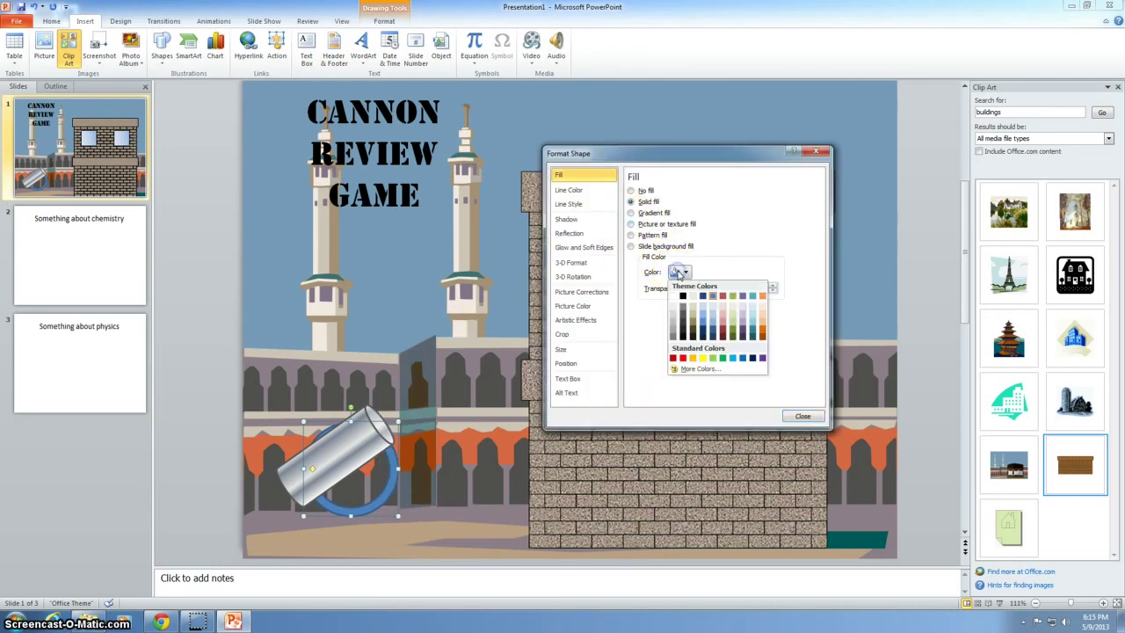
left_click(693, 331)
Outline the wheel ring in dark grey and place a copy of it in front of the barrel, slightly lower and to the left
left_click(580, 190)
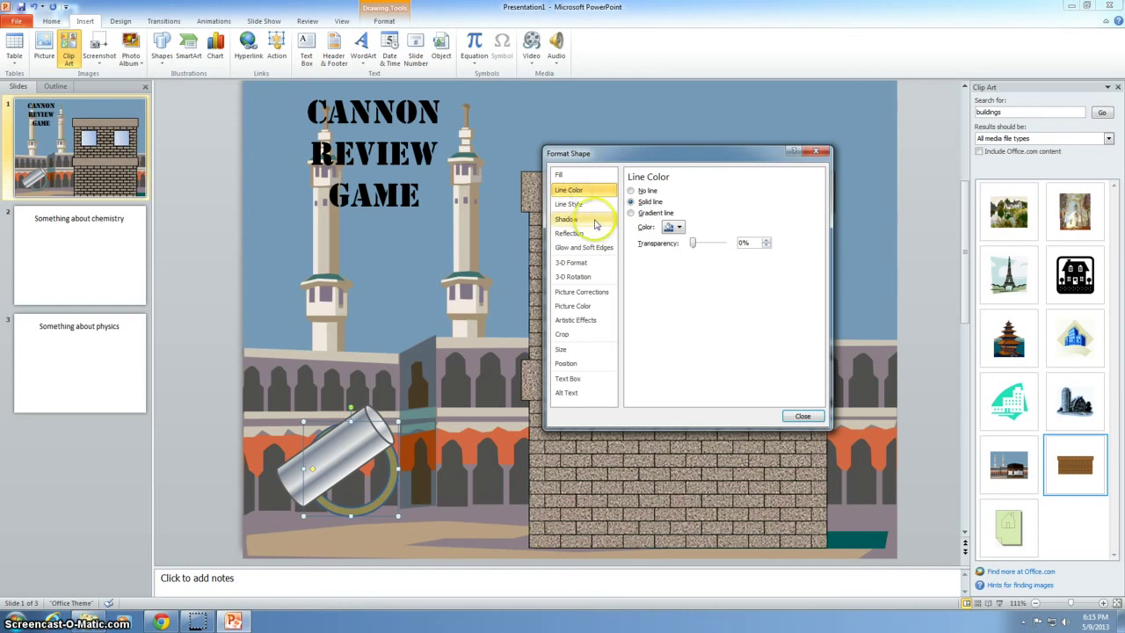
left_click(678, 227)
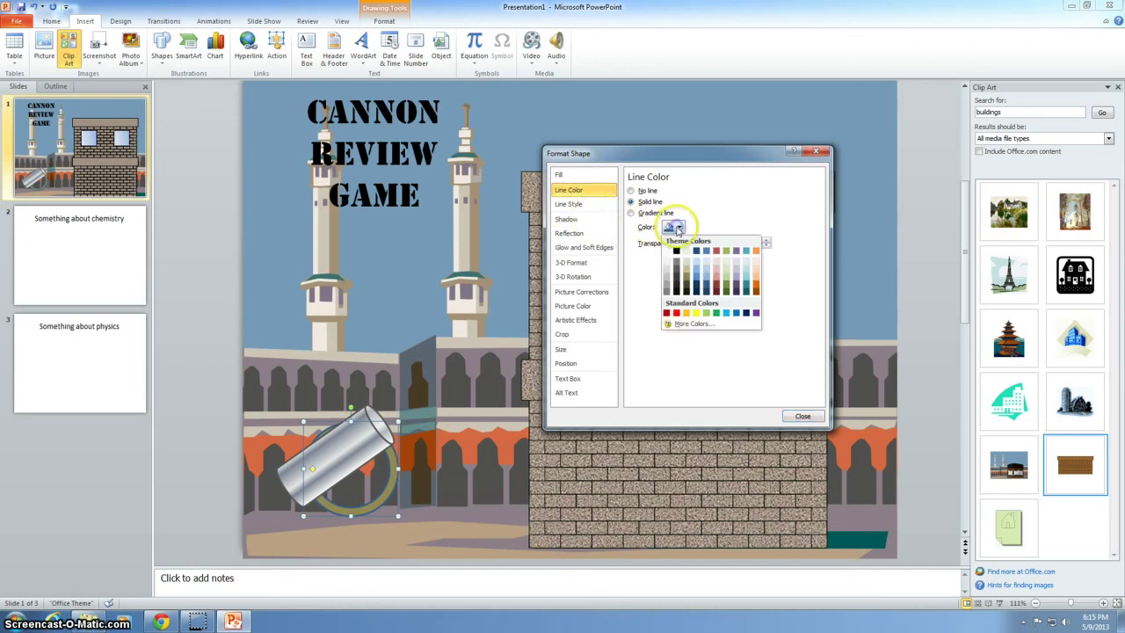
left_click(678, 276)
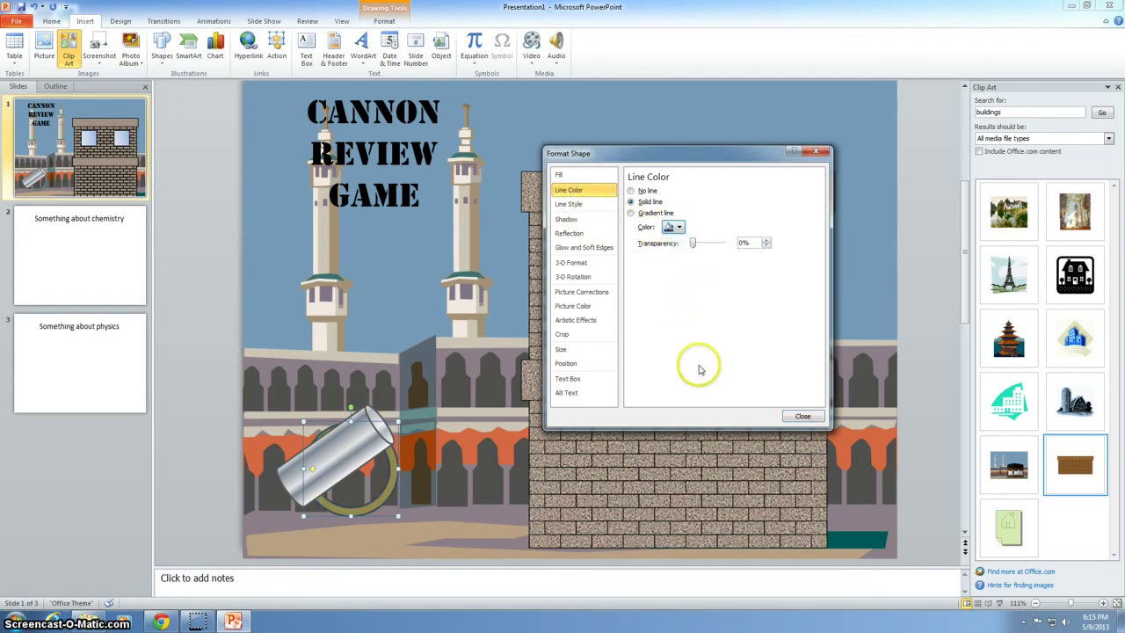
left_click(801, 416)
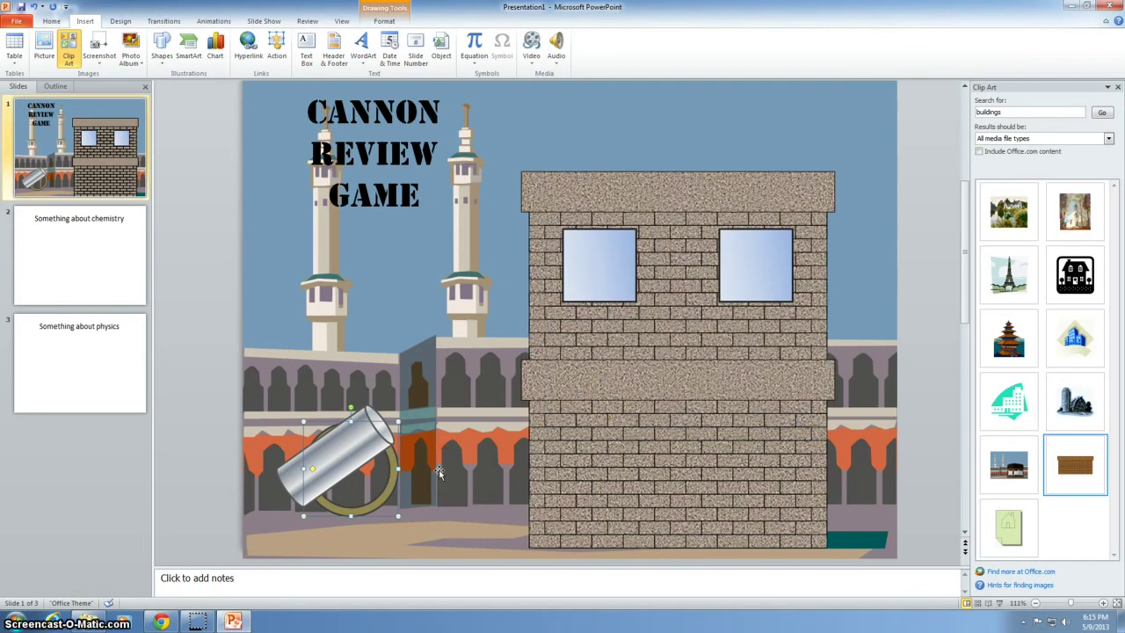
left_click_drag(438, 470, 370, 506)
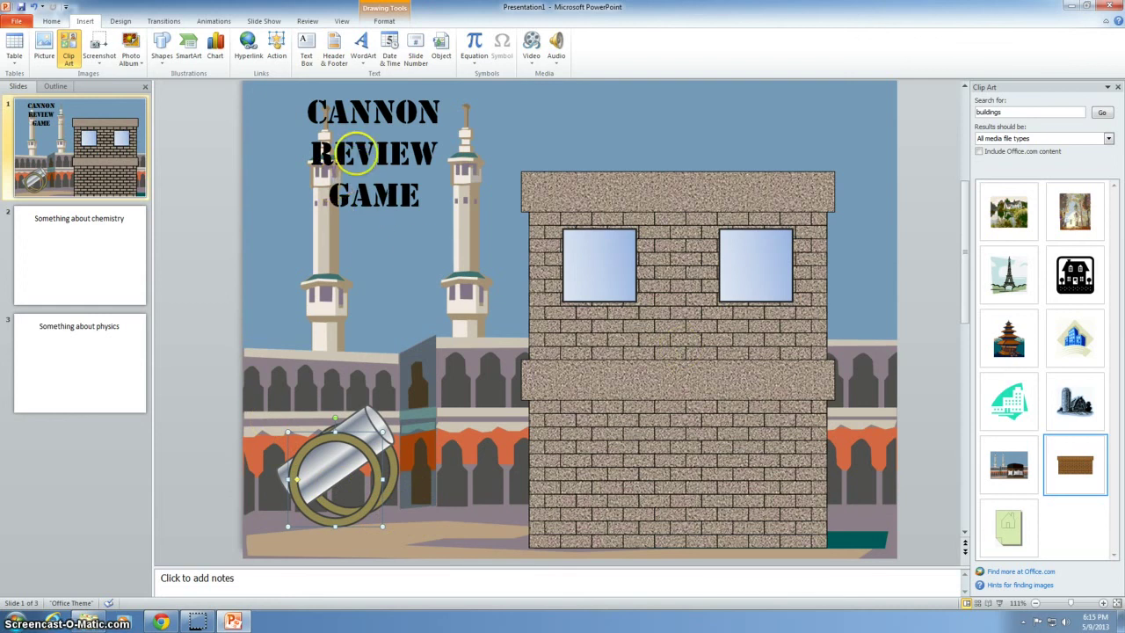
Draw a short freehand fuse with the Scribble shape at the rear end of the cannon barrel
left_click(161, 45)
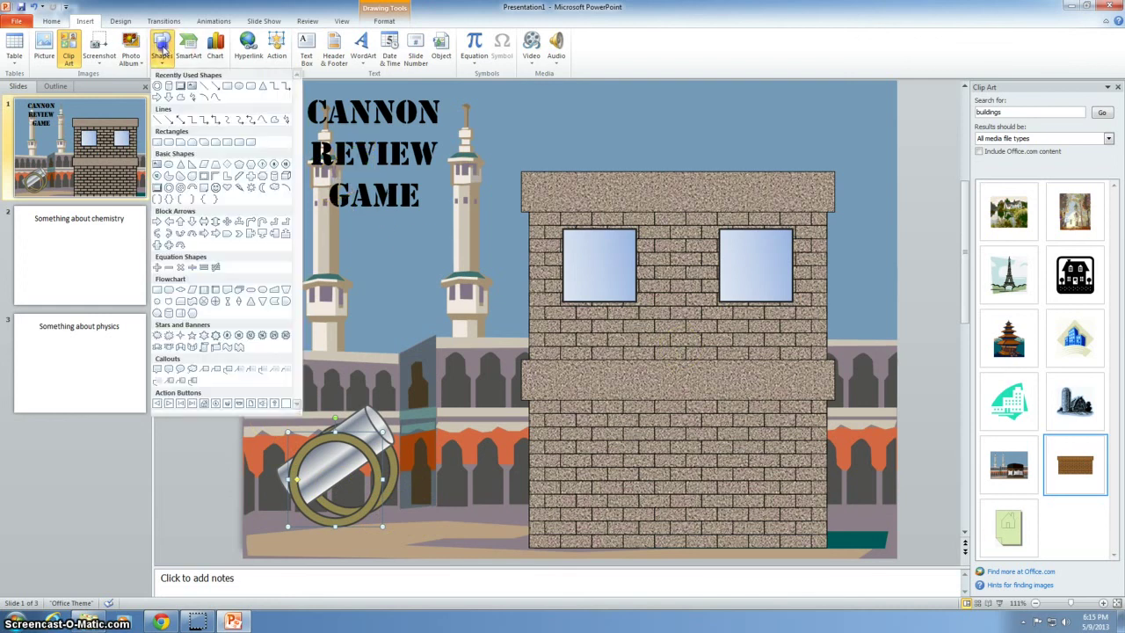
left_click(193, 95)
left_click_drag(261, 454, 284, 455)
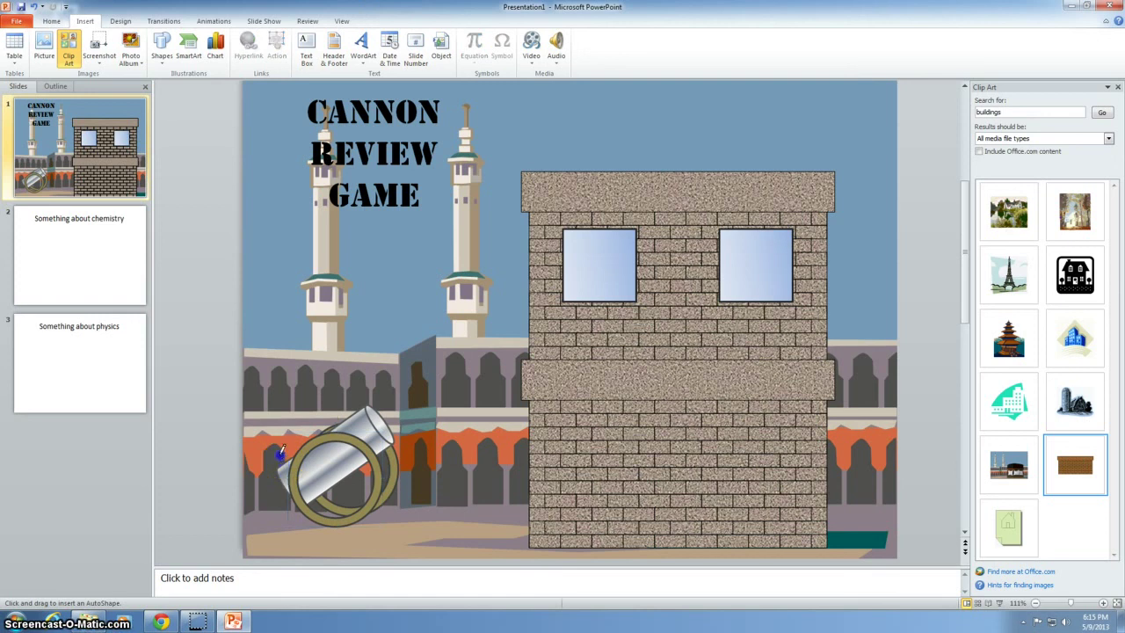
left_click_drag(271, 451, 265, 456)
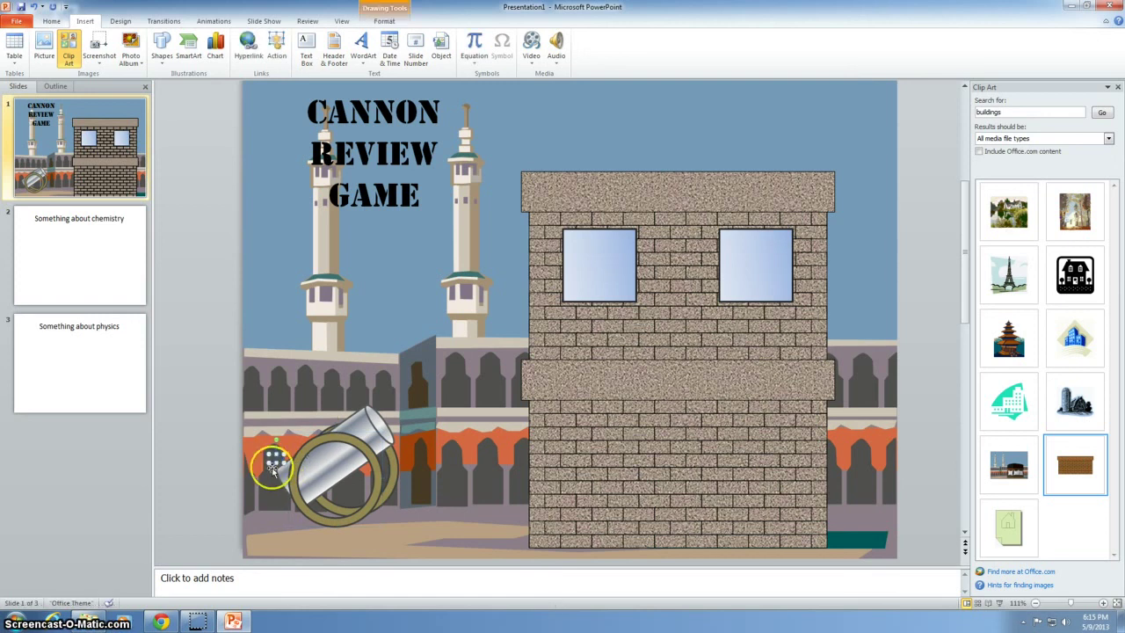
right_click(277, 457)
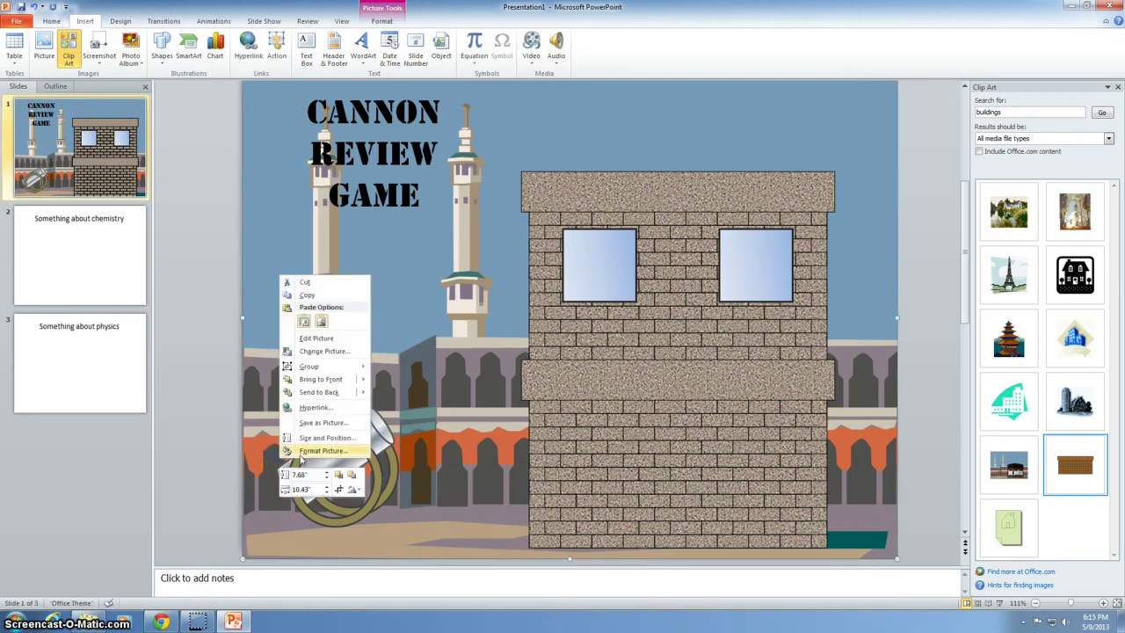
left_click(307, 453)
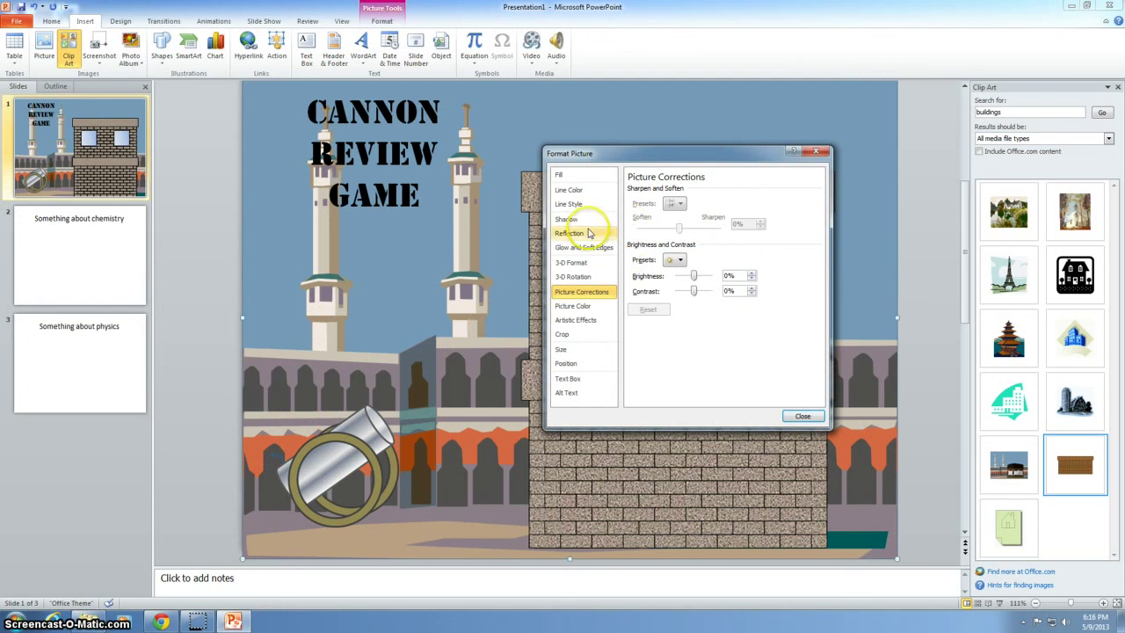
left_click(589, 192)
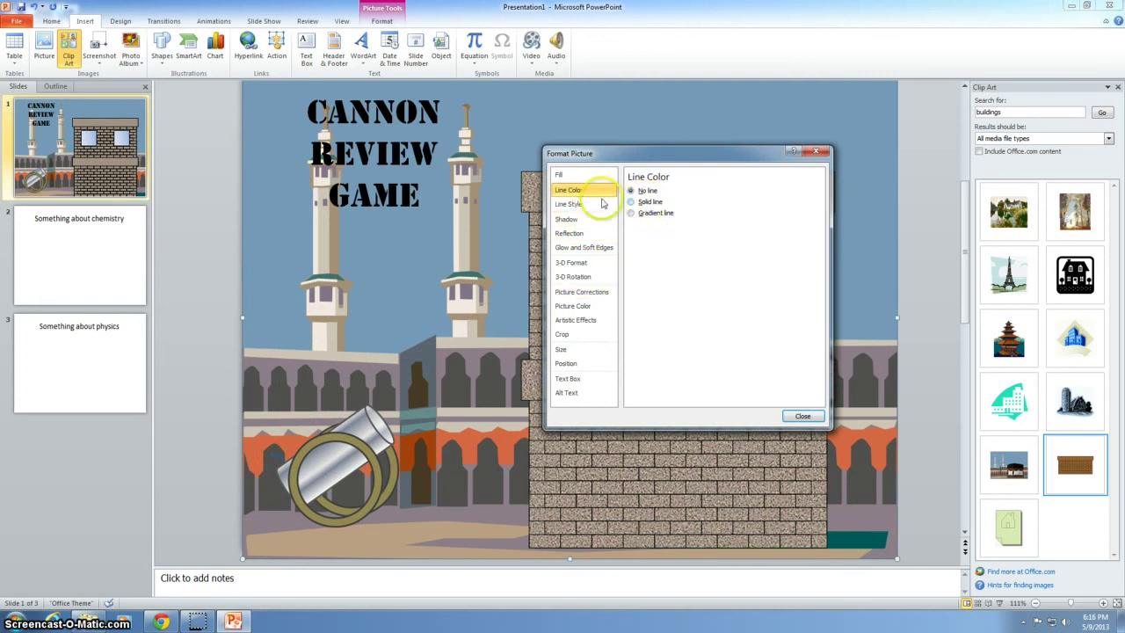
left_click(577, 178)
left_click(569, 189)
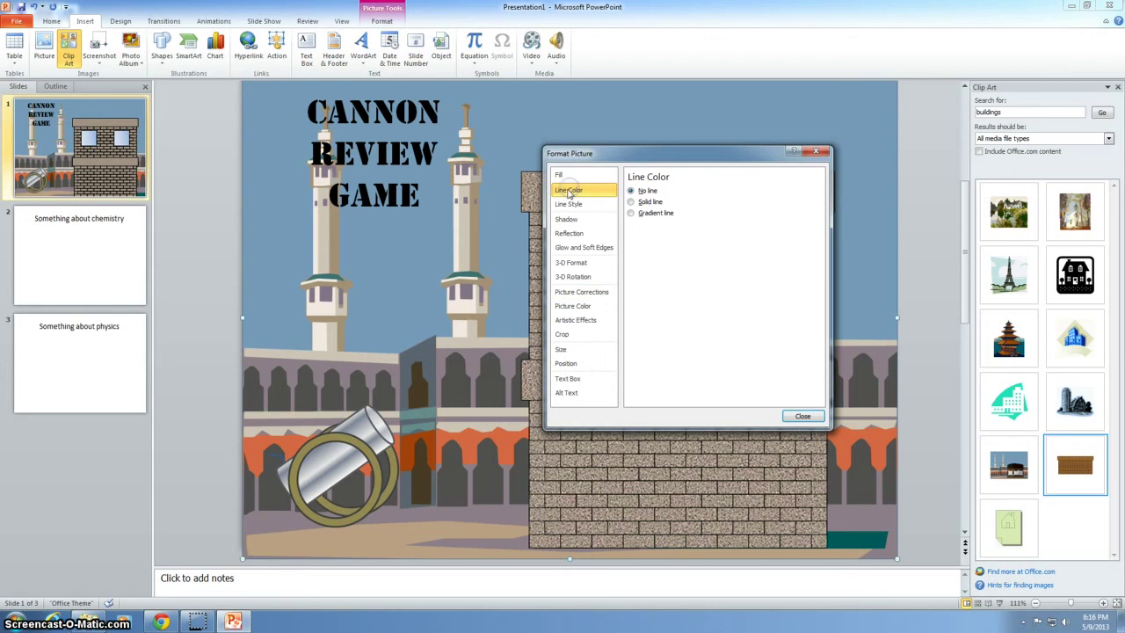
left_click(802, 416)
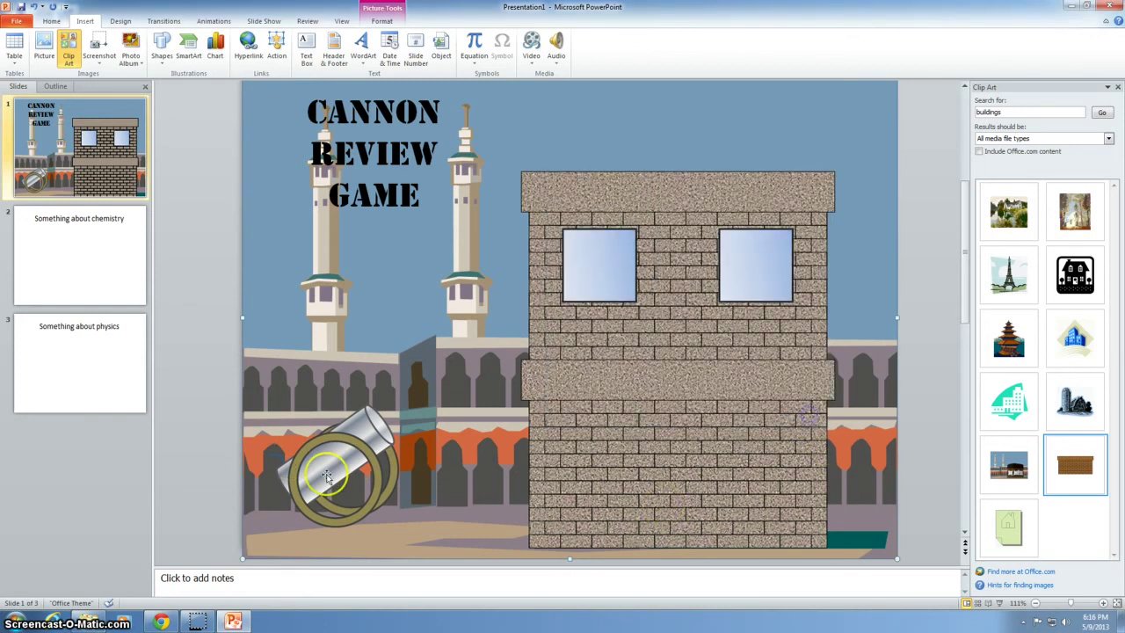
Set the line width of the freehand fuse behind the cannon barrel to 1.5 pt
left_click(277, 459)
left_click(277, 455)
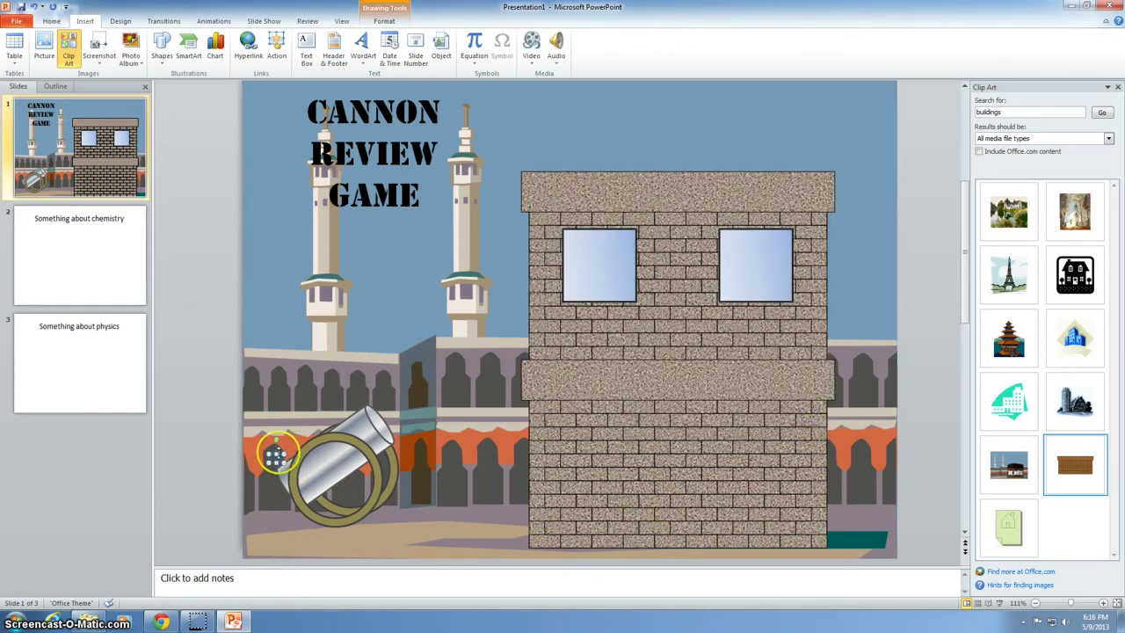
left_click(275, 457)
right_click(275, 457)
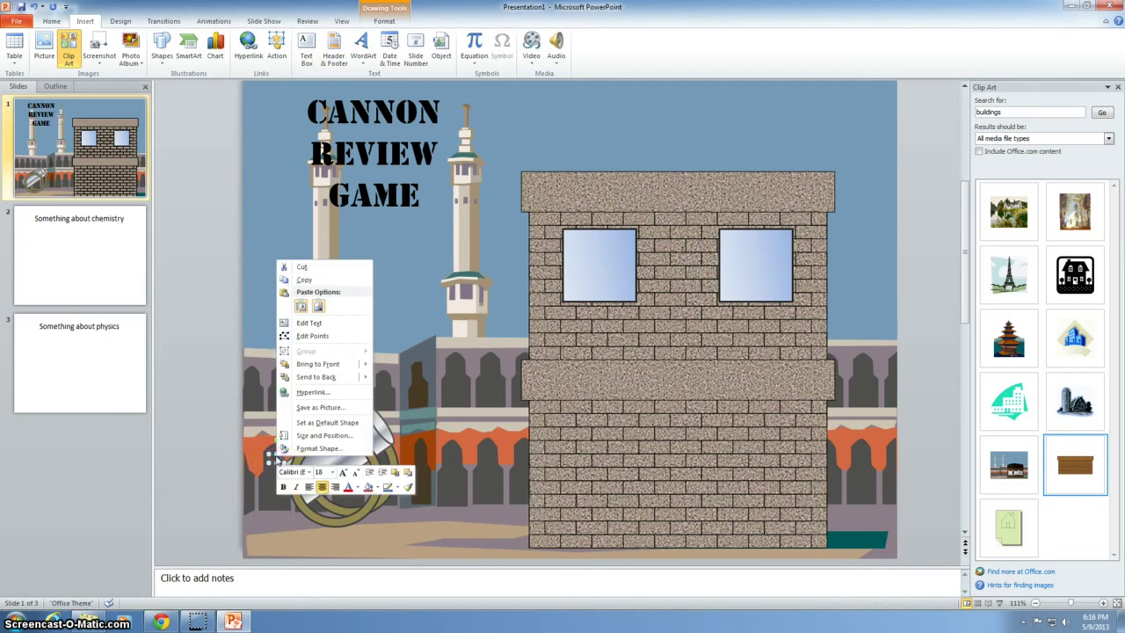
left_click(304, 446)
left_click(663, 229)
left_click(717, 194)
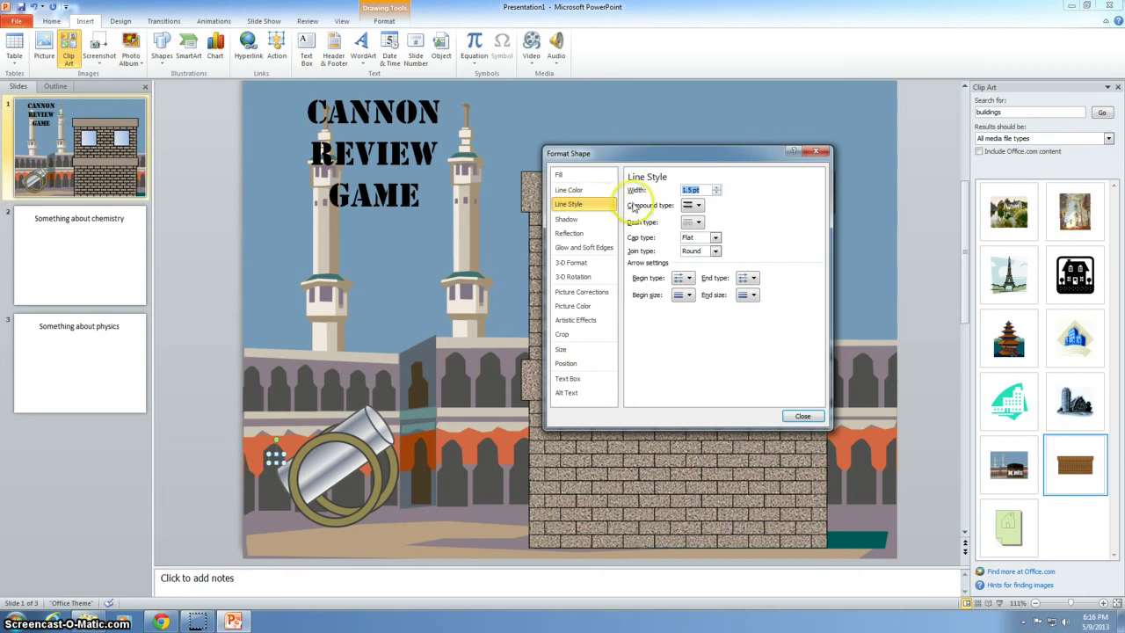
Colour the fuse's solid line with a dark grey shade of Black, Text 1
left_click(571, 190)
left_click(673, 227)
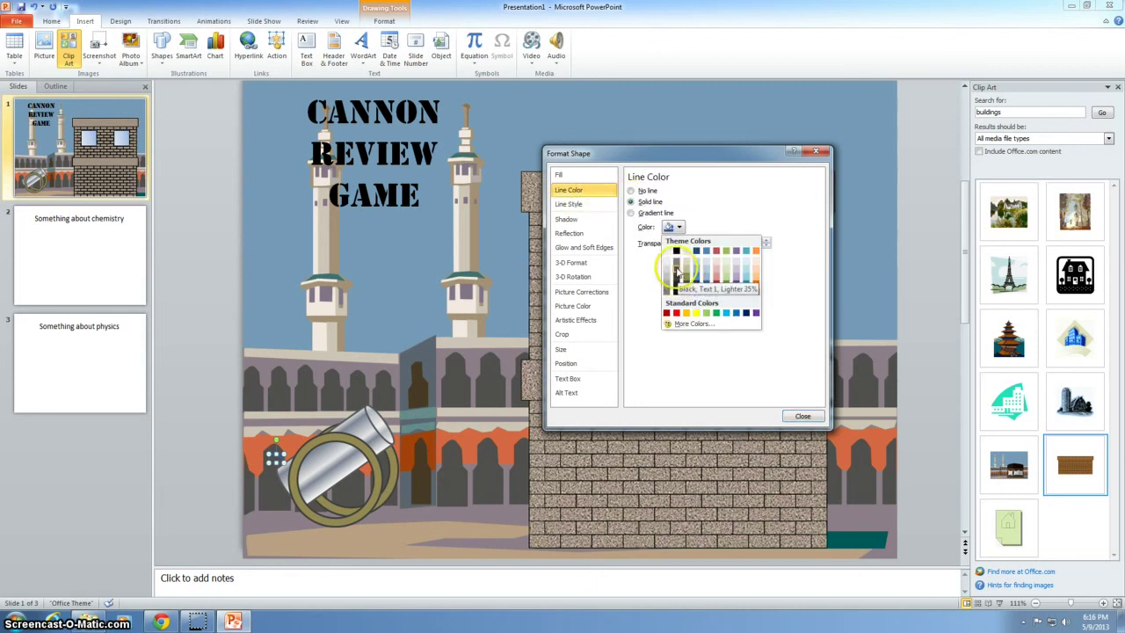
left_click(677, 273)
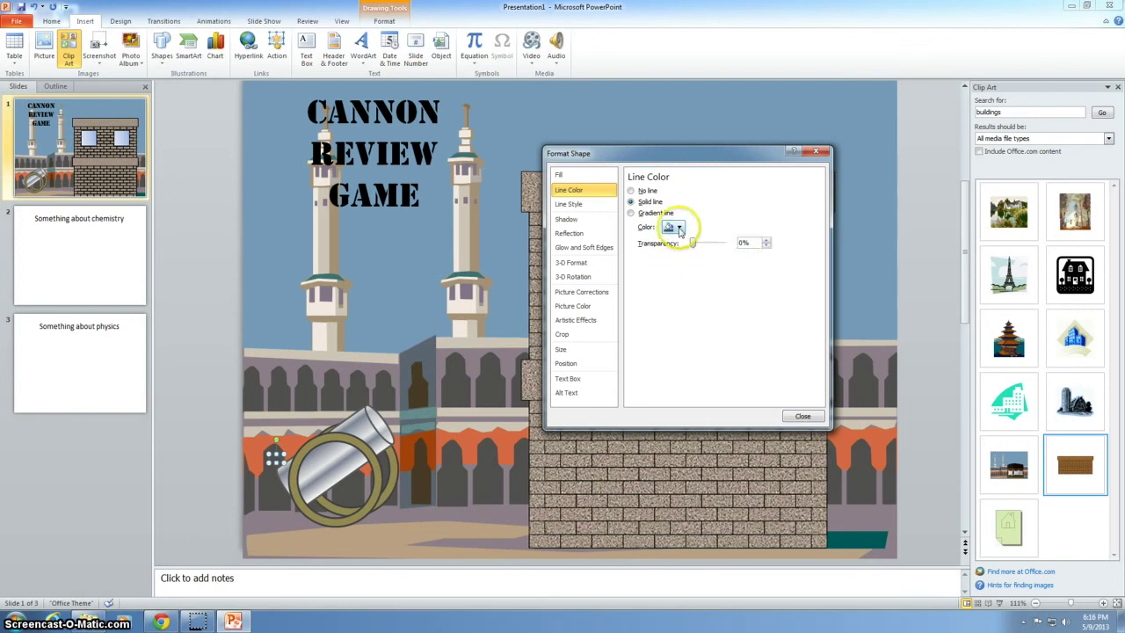
left_click(673, 227)
left_click(677, 281)
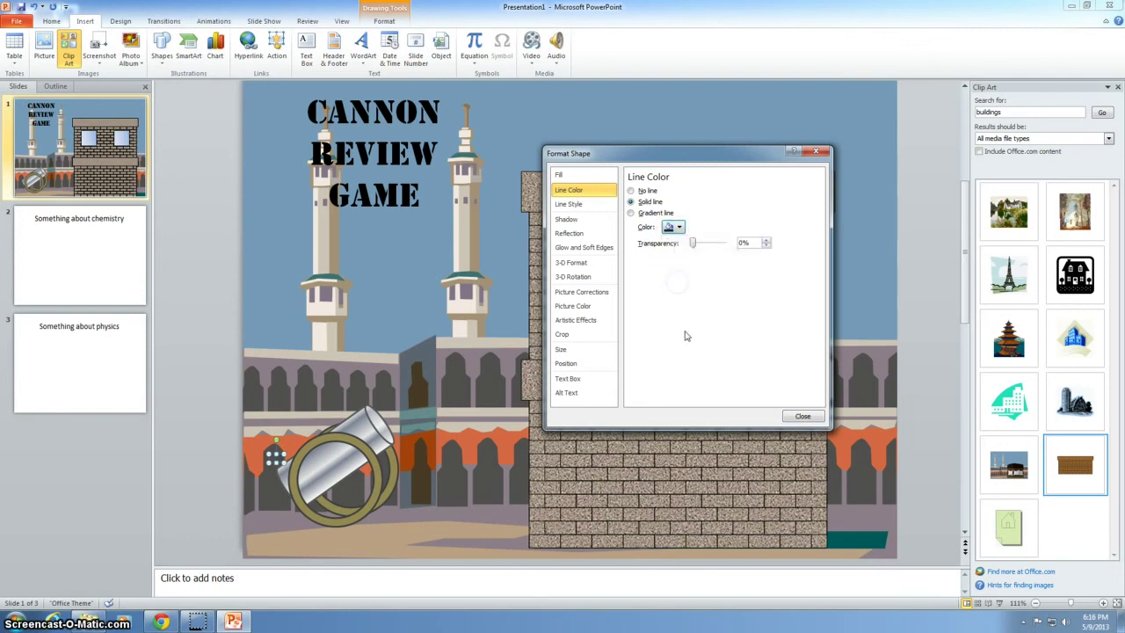
left_click(803, 417)
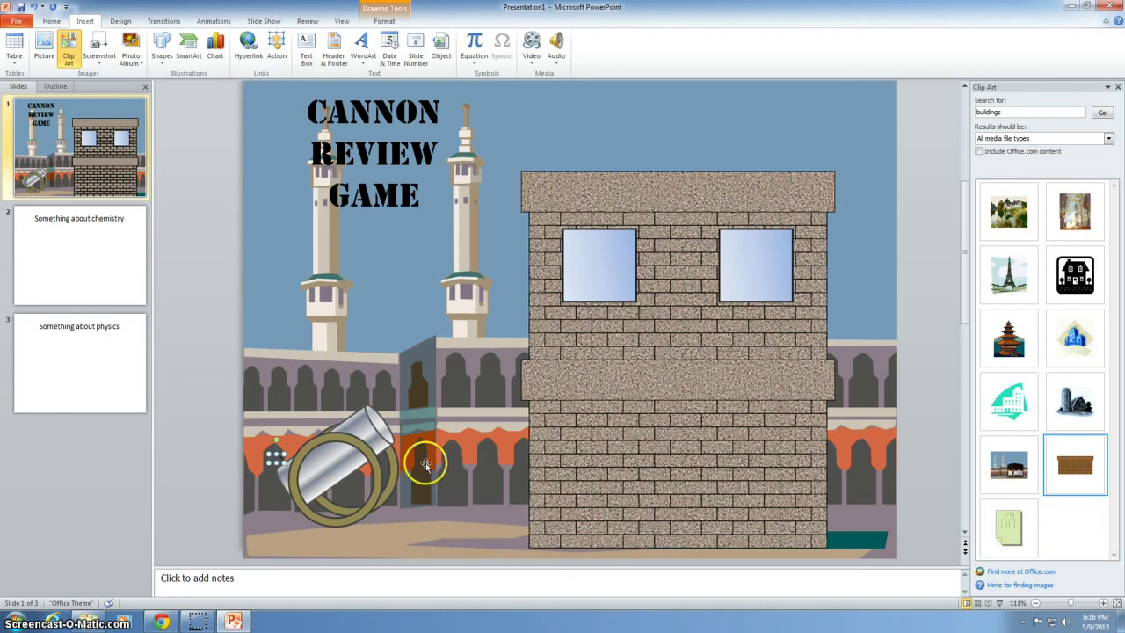
Group the fuse, the barrel and both wheel rings into a single cannon object
left_click(324, 465)
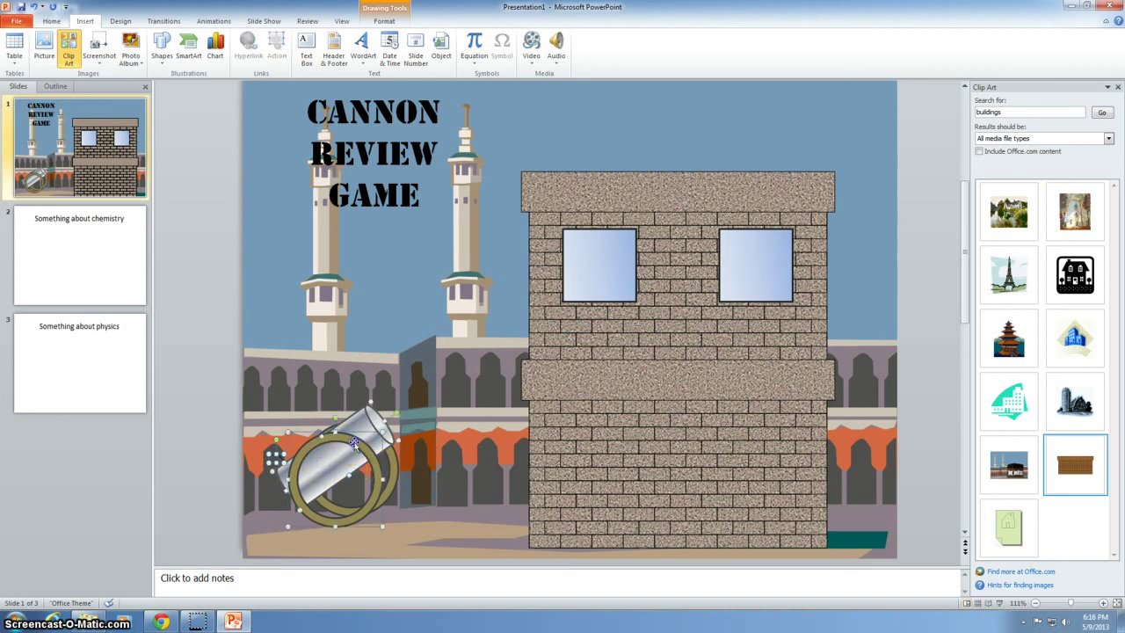
left_click_drag(397, 461, 369, 474)
right_click(364, 452)
mouse_move(422, 515)
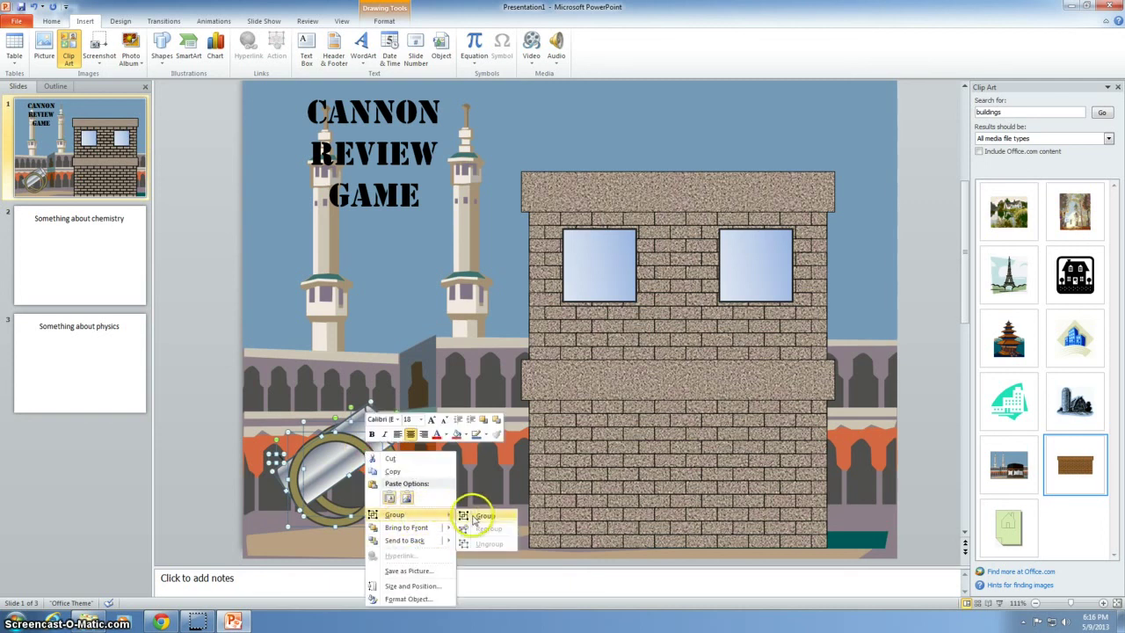
left_click(477, 517)
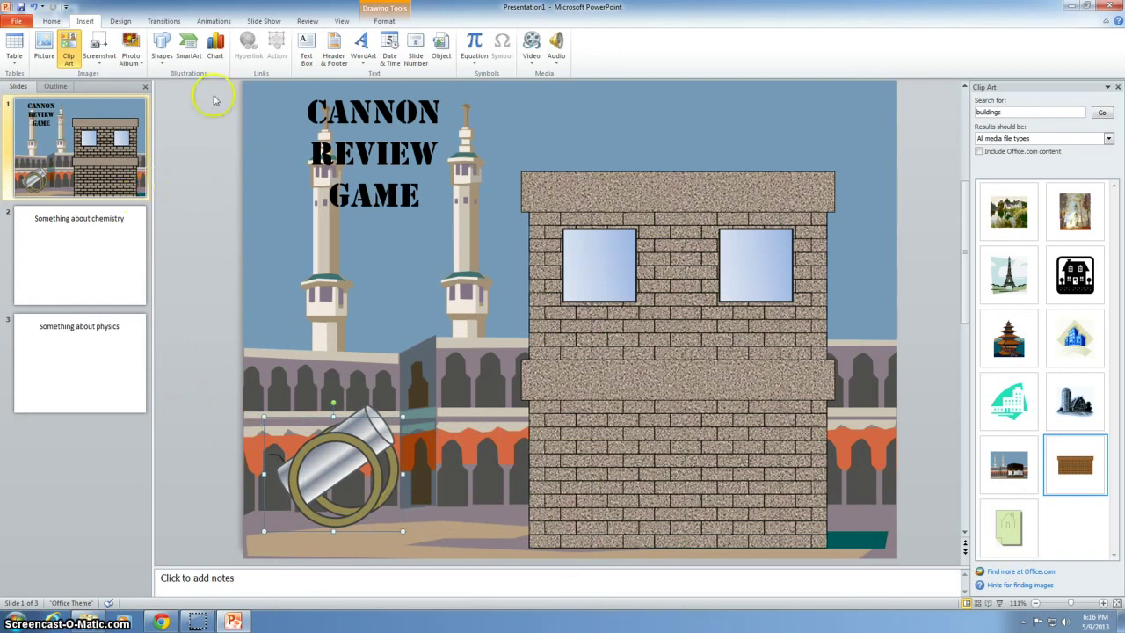
Draw a tiny explosion shape from Stars and Banners as a spark at the free end of the fuse
left_click(159, 53)
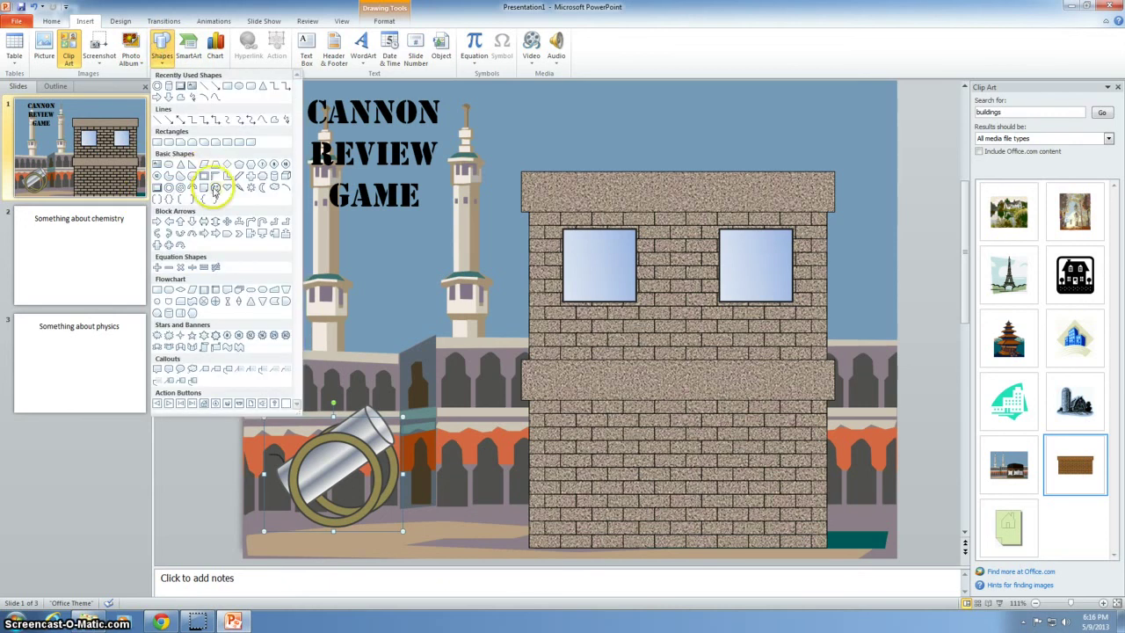
left_click(157, 336)
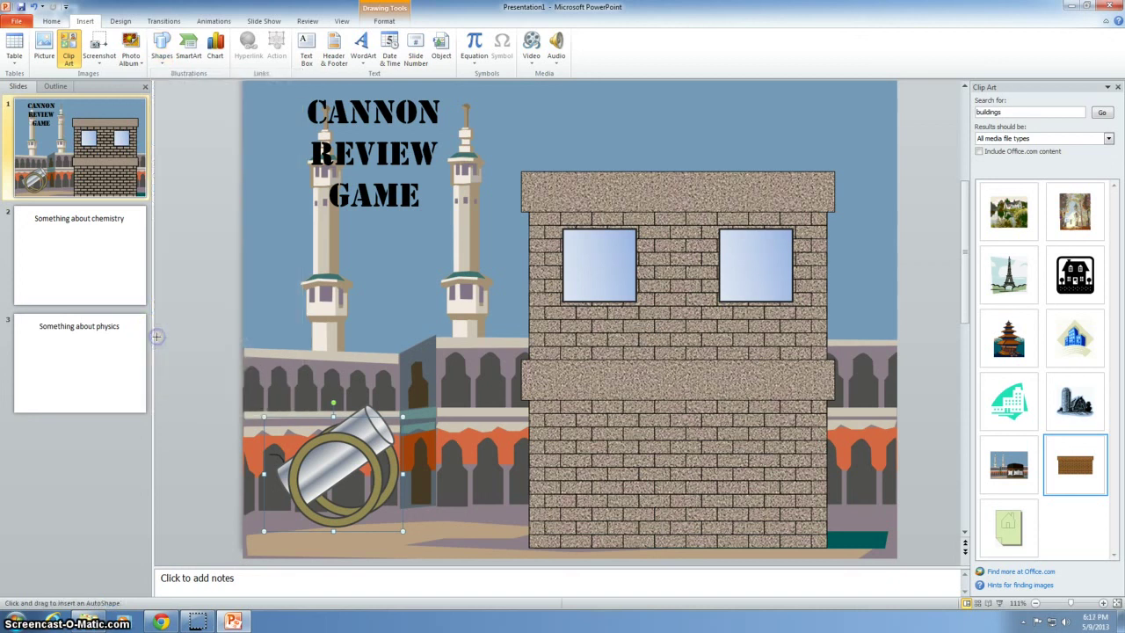
left_click_drag(274, 459, 279, 467)
Fill the spark with solid Orange, Accent 6 and give it a standard orange outline
right_click(273, 458)
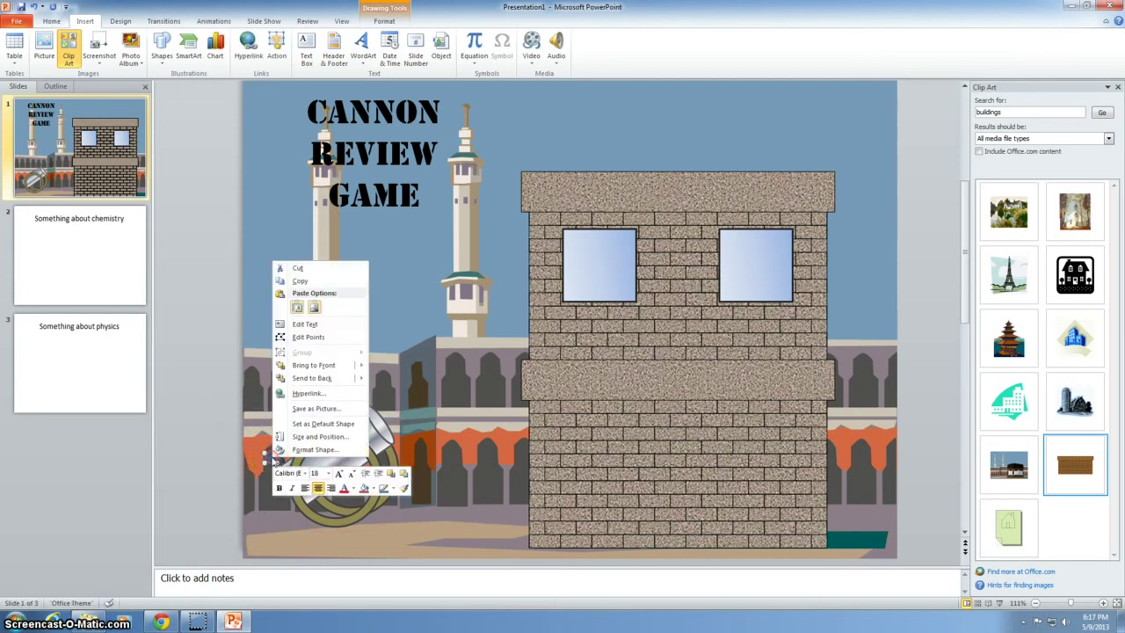
left_click(312, 449)
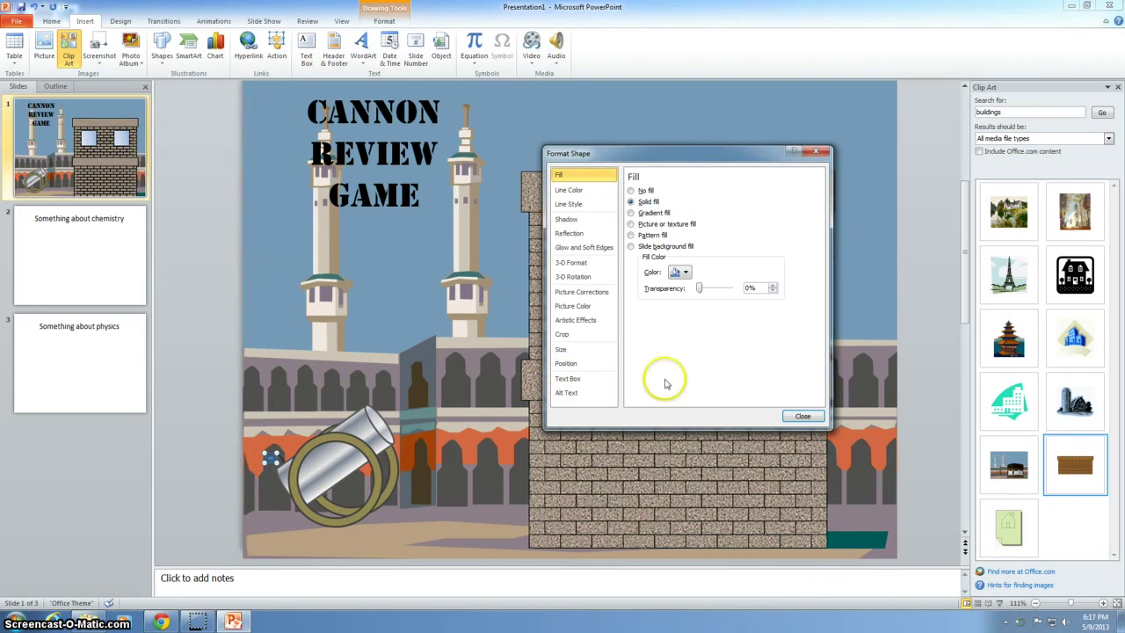
left_click(682, 274)
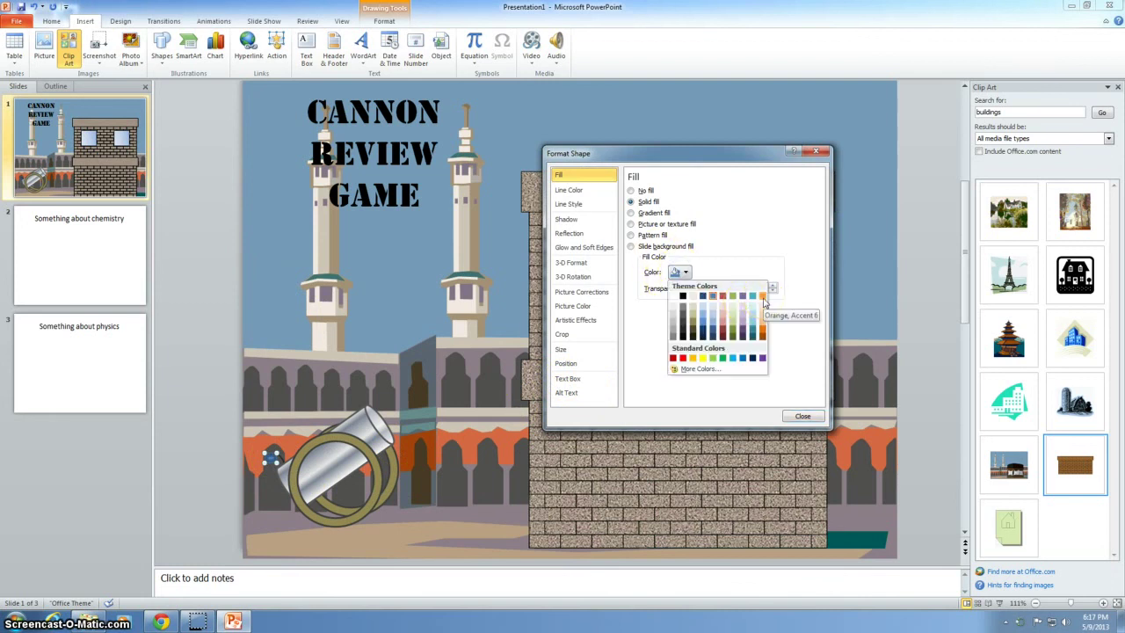
left_click(763, 300)
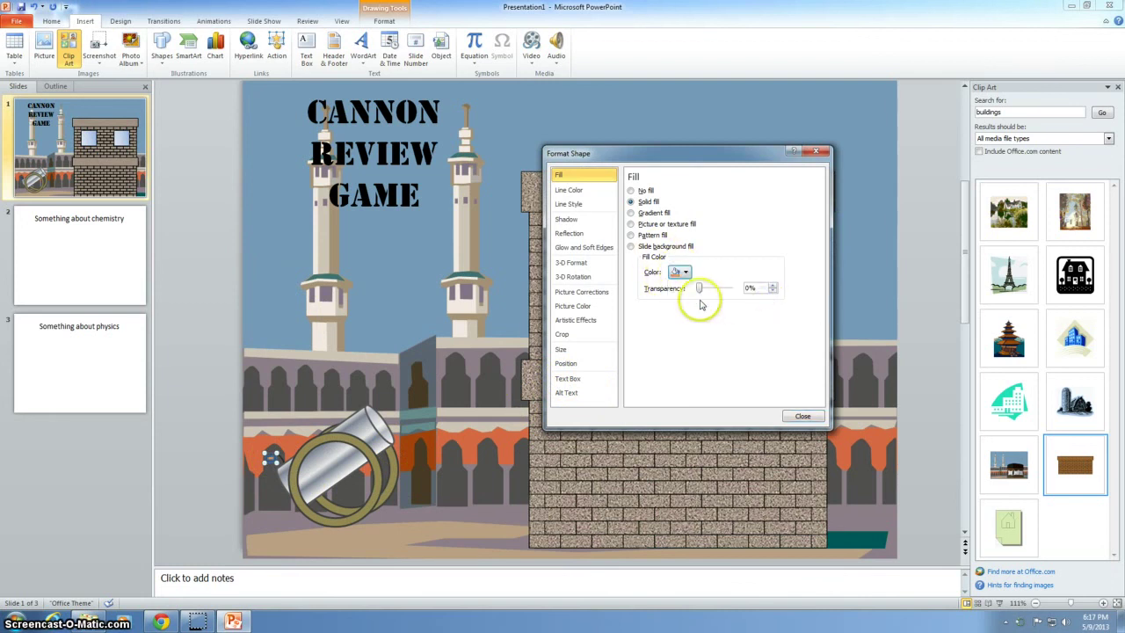
left_click(569, 189)
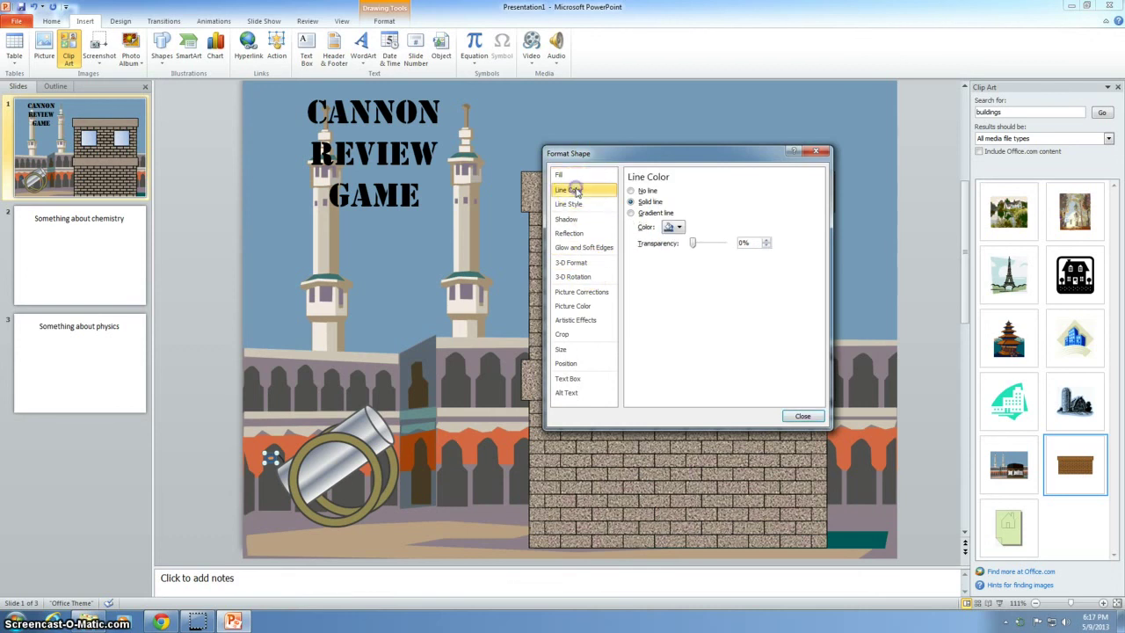
left_click(674, 227)
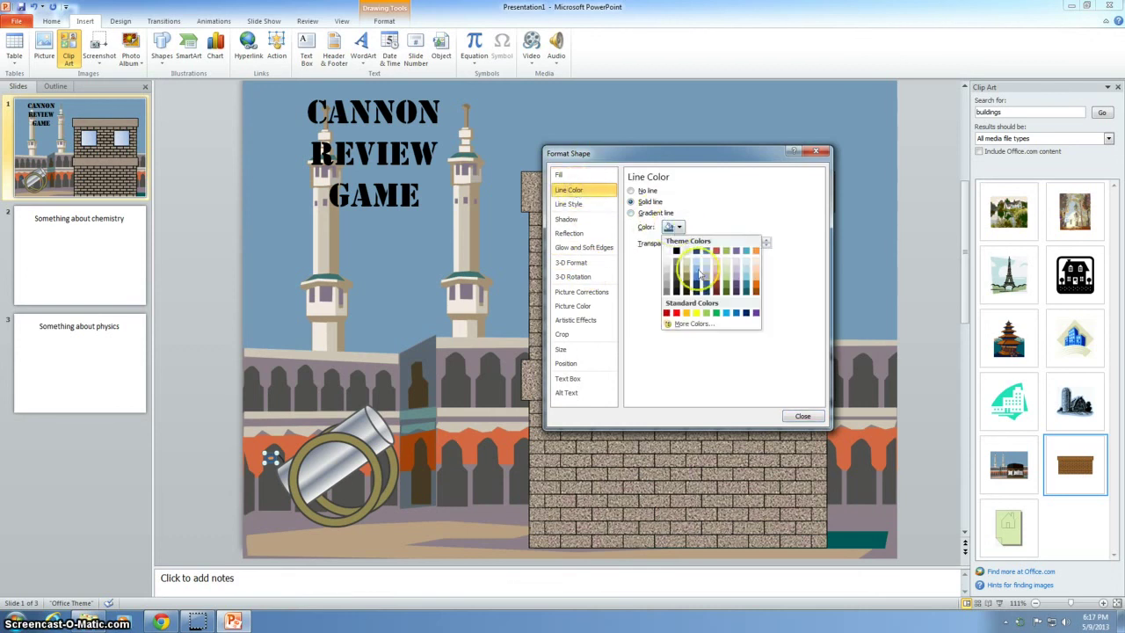
left_click(685, 314)
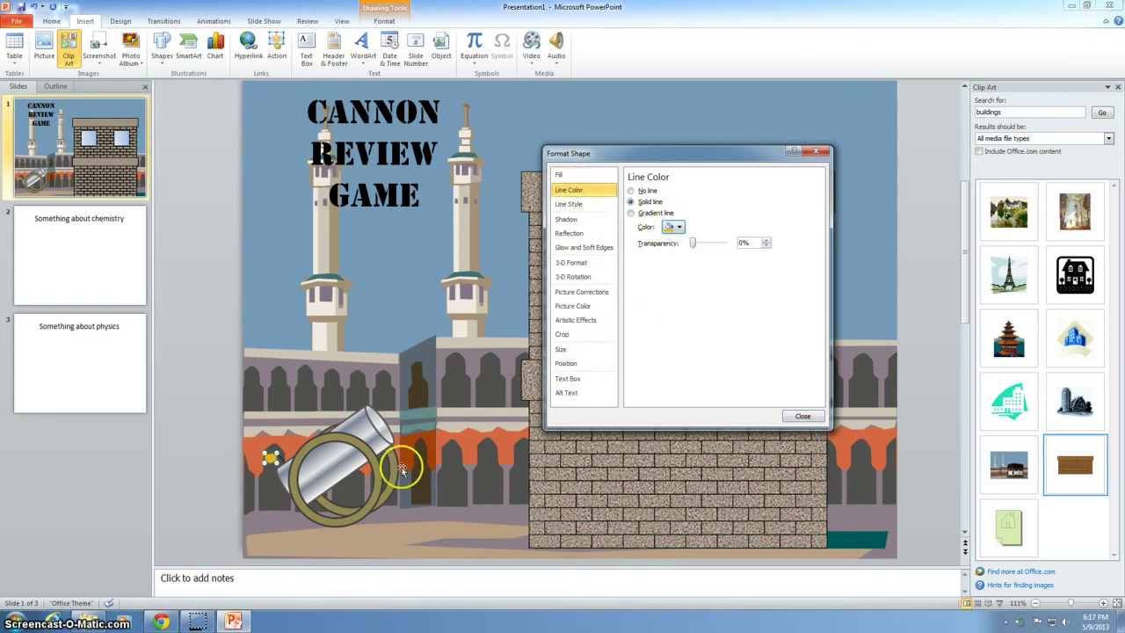
Set the spark's outline width to 1 pt and shift the spark slightly onto the tip of the fuse
left_click(567, 203)
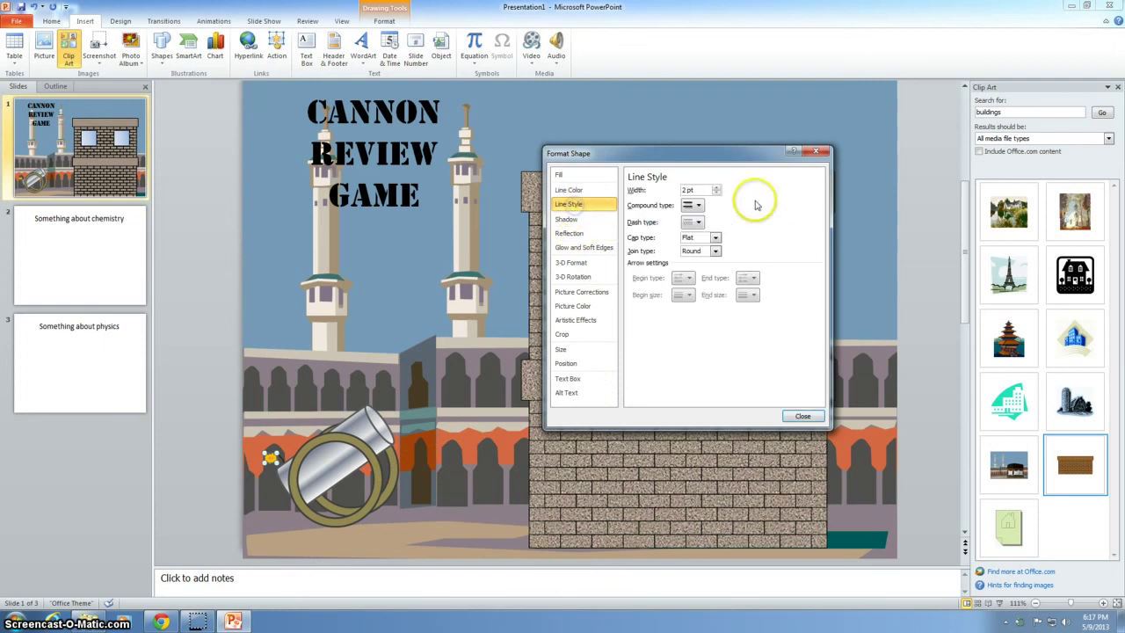
left_click(717, 190)
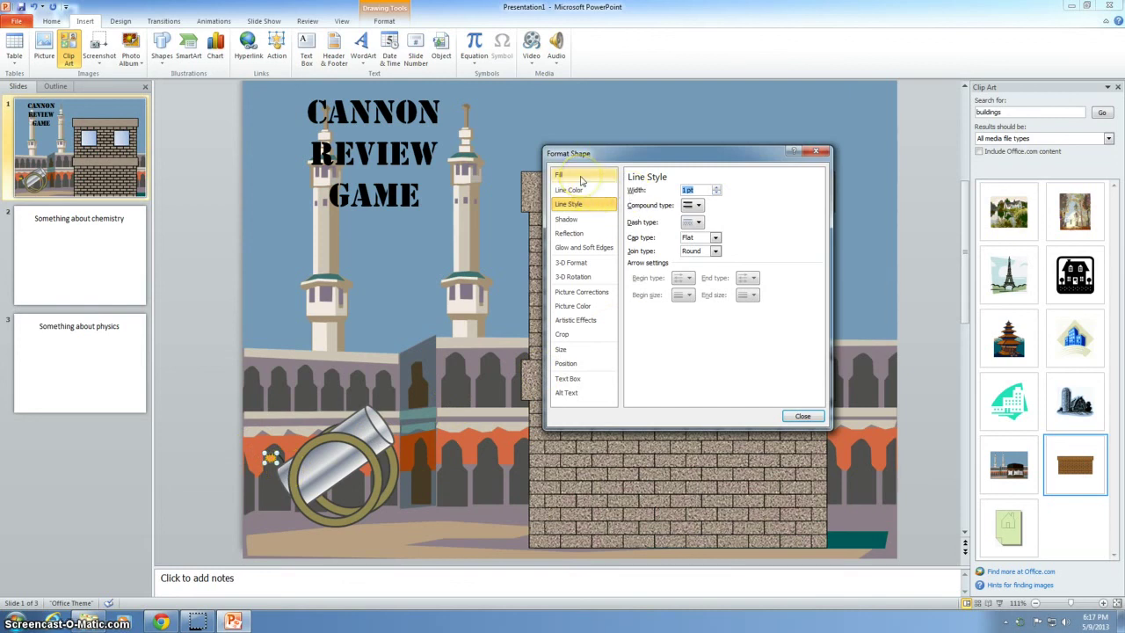
left_click(271, 457)
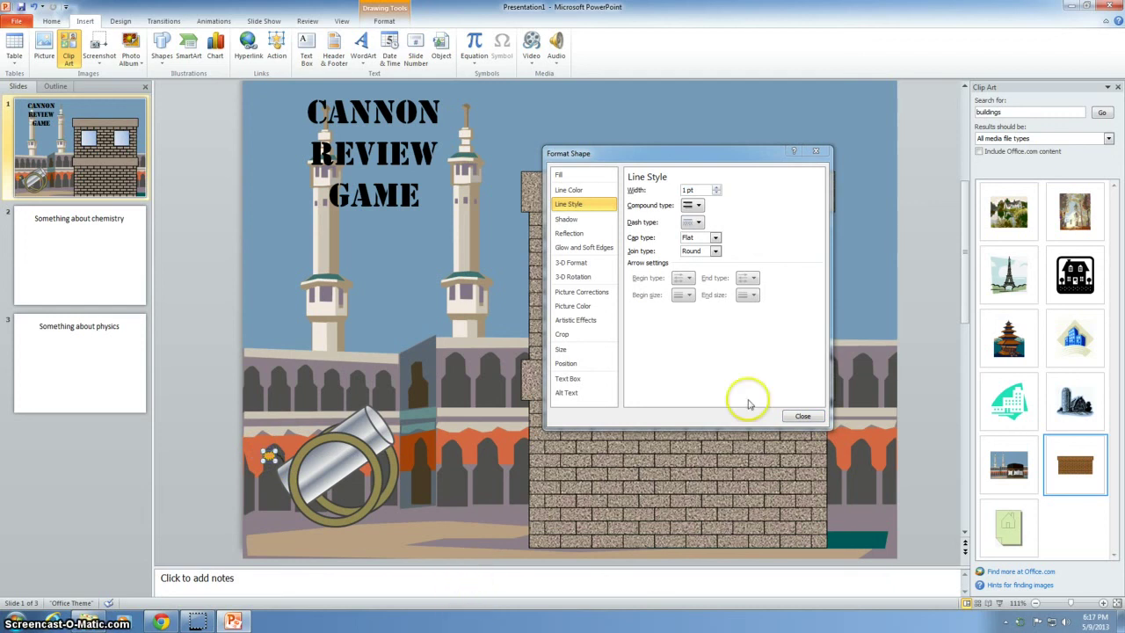
left_click(805, 418)
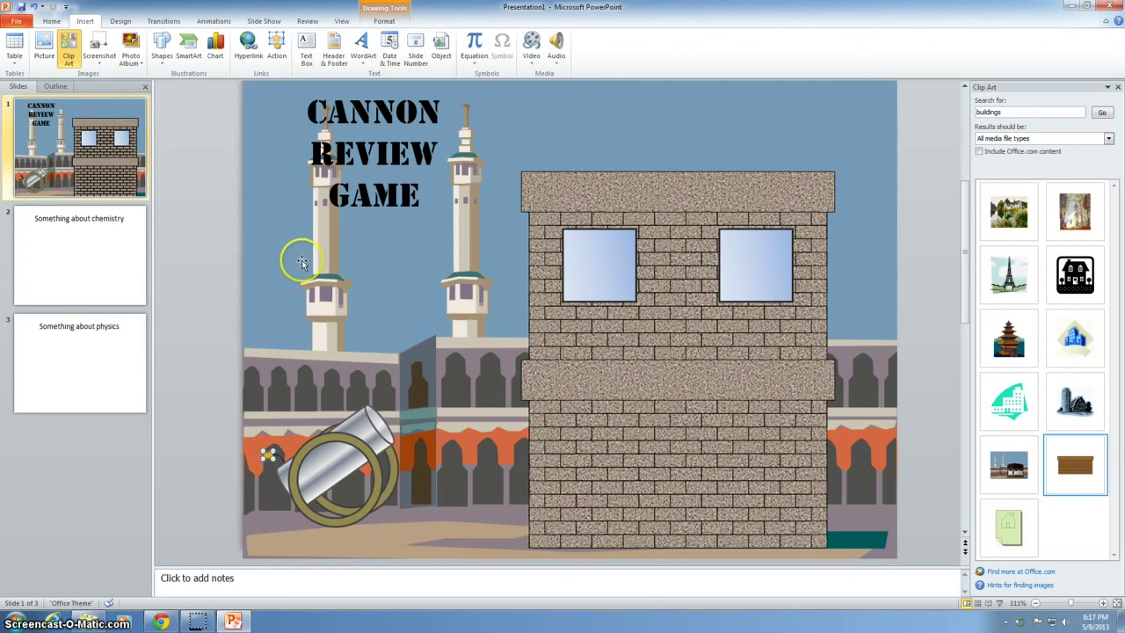
Draw a cloud shape at the cannon's muzzle and rotate it to follow the tilt of the barrel
left_click(162, 47)
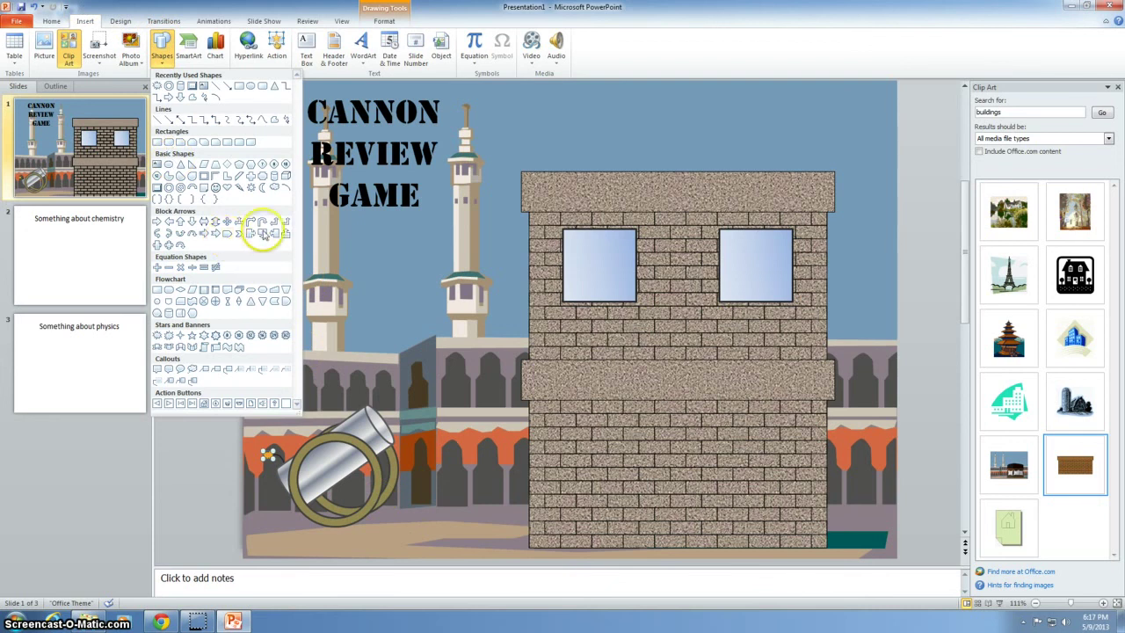
left_click(272, 188)
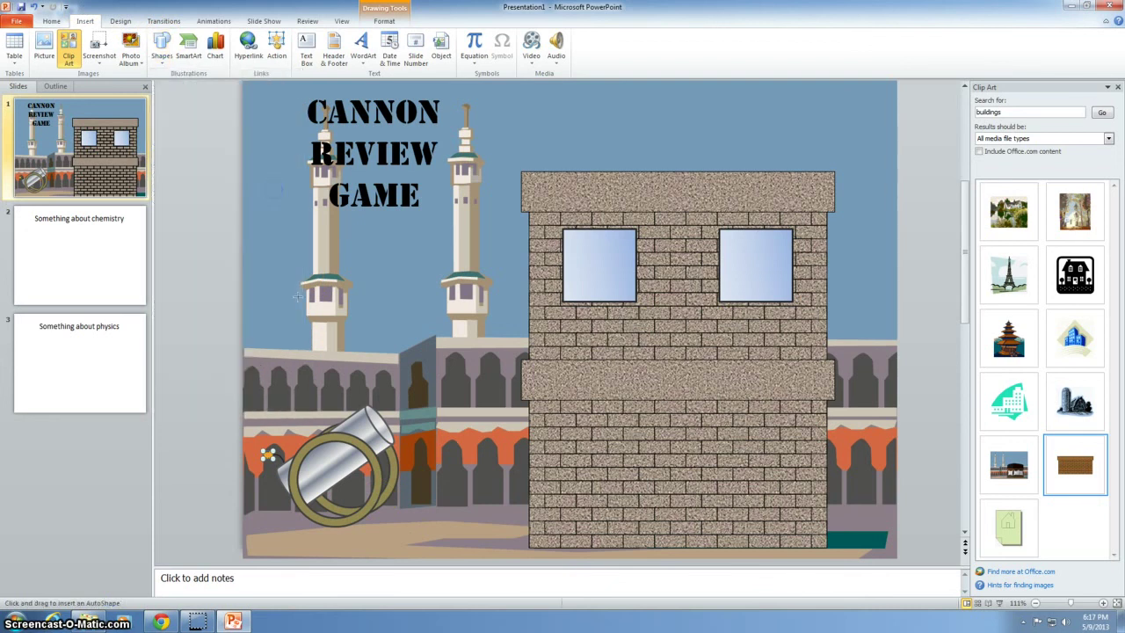
left_click_drag(366, 382, 474, 458)
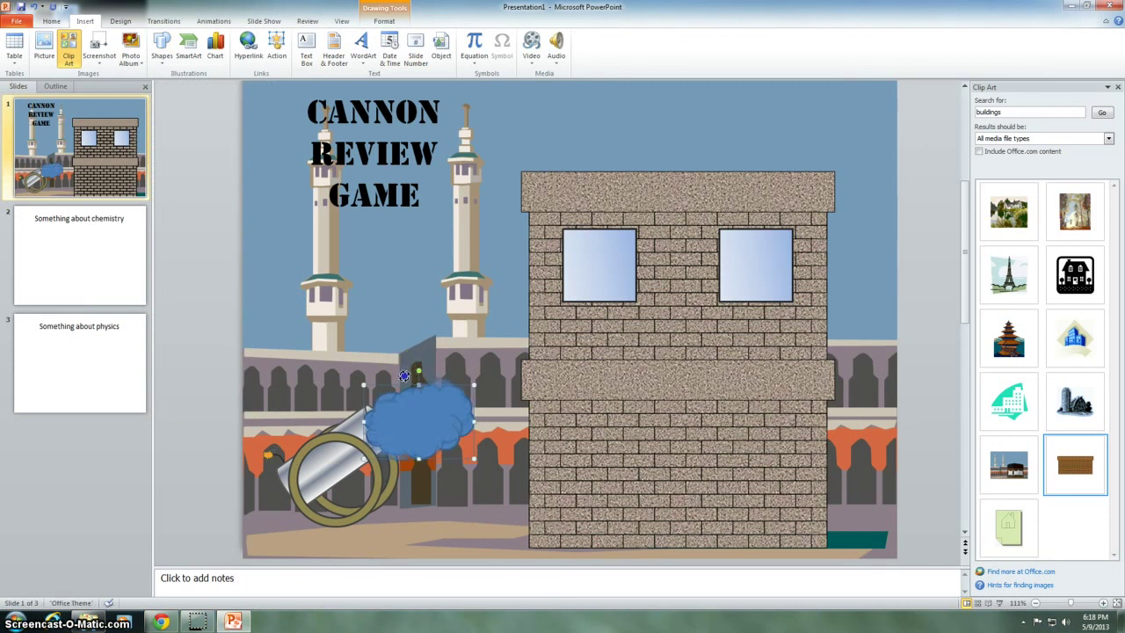
left_click_drag(398, 378, 437, 405)
Fill the smoke cloud with solid Tan, Background 2 and give it a light gray outline
right_click(428, 397)
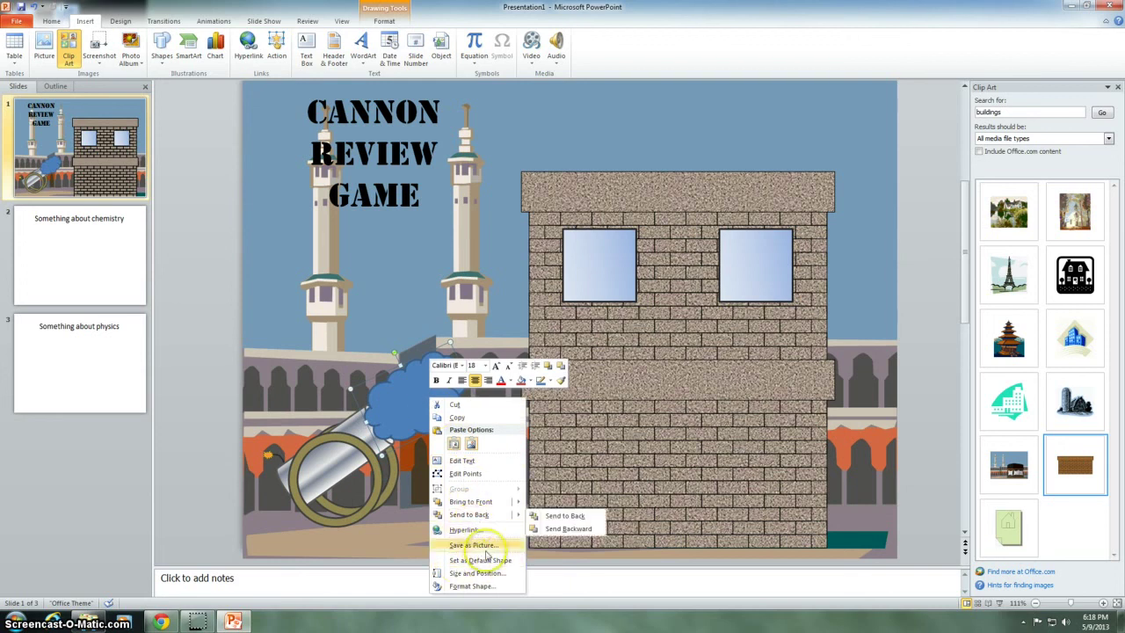
left_click(486, 587)
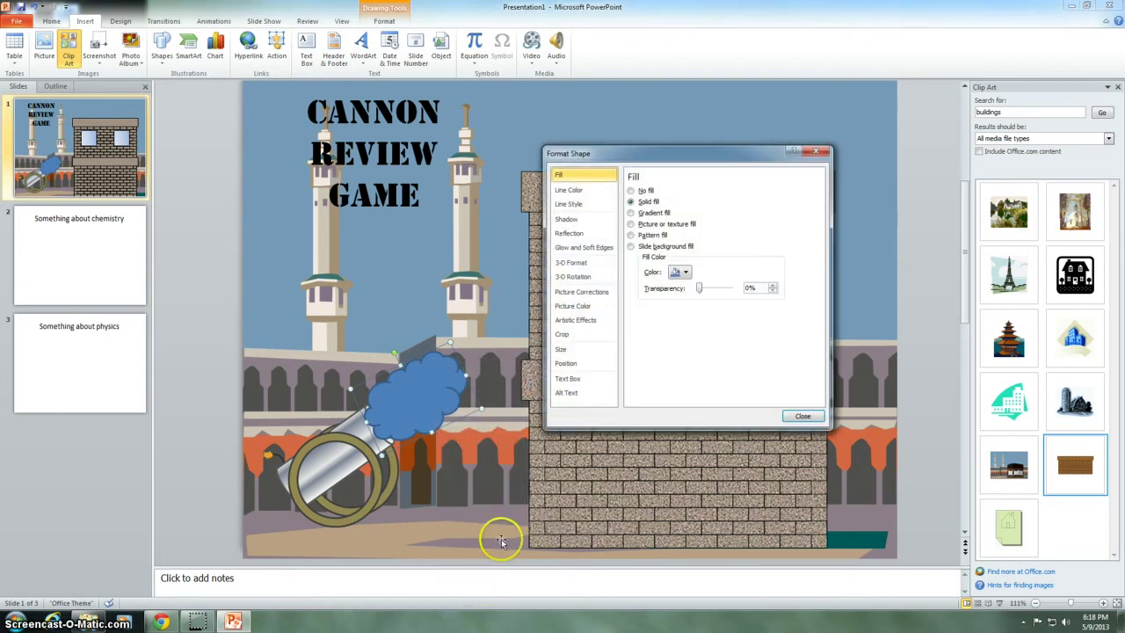
left_click(683, 274)
left_click(692, 295)
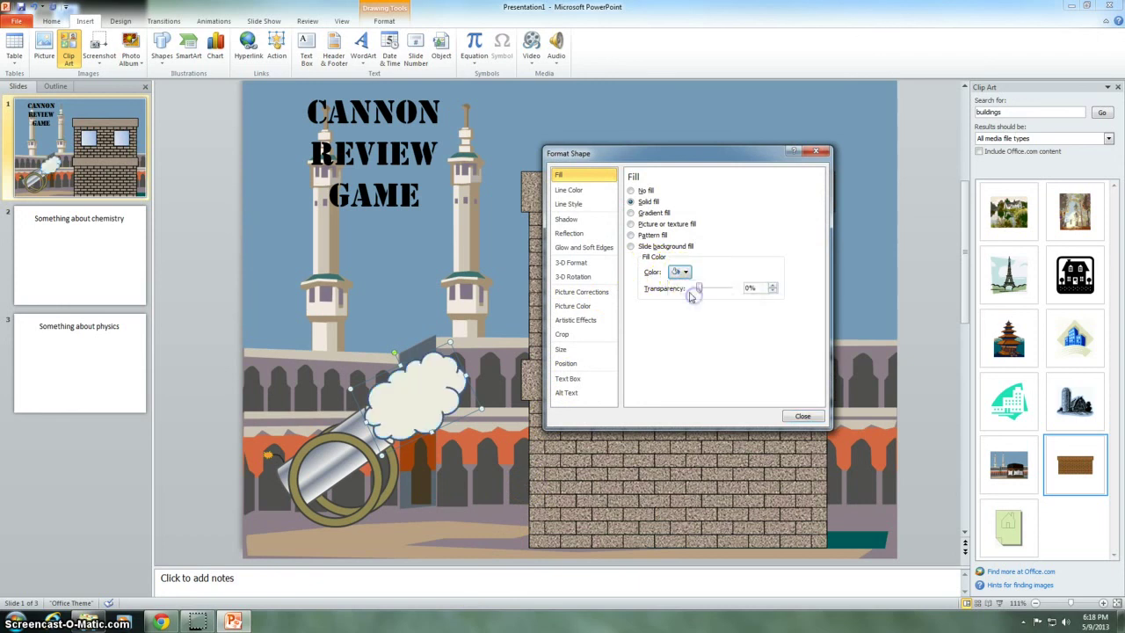
left_click(568, 190)
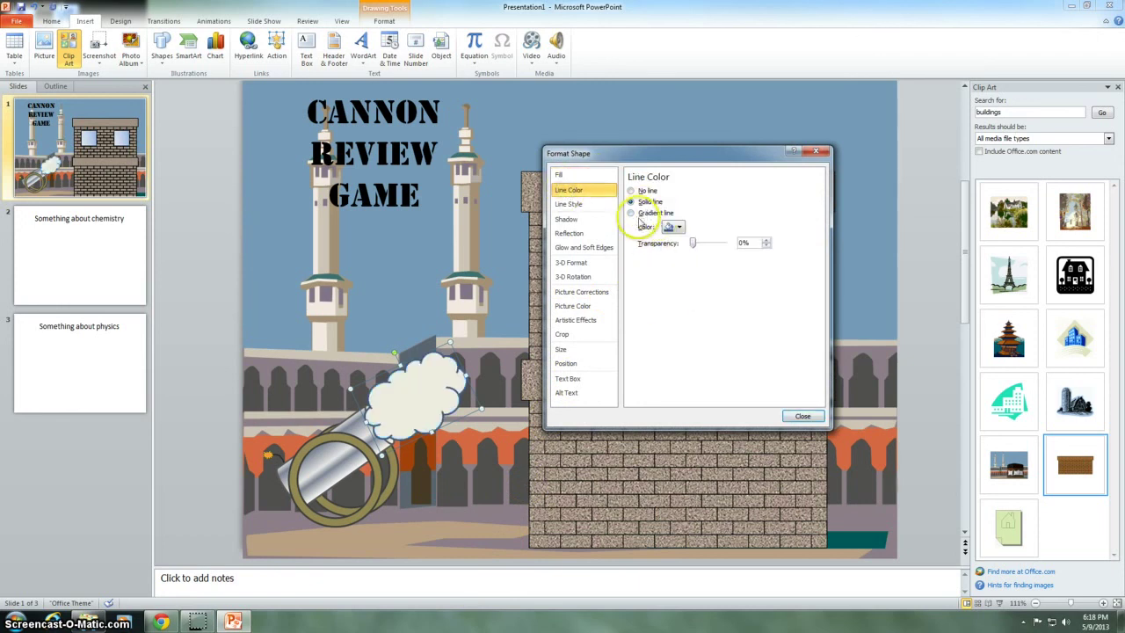
left_click(680, 228)
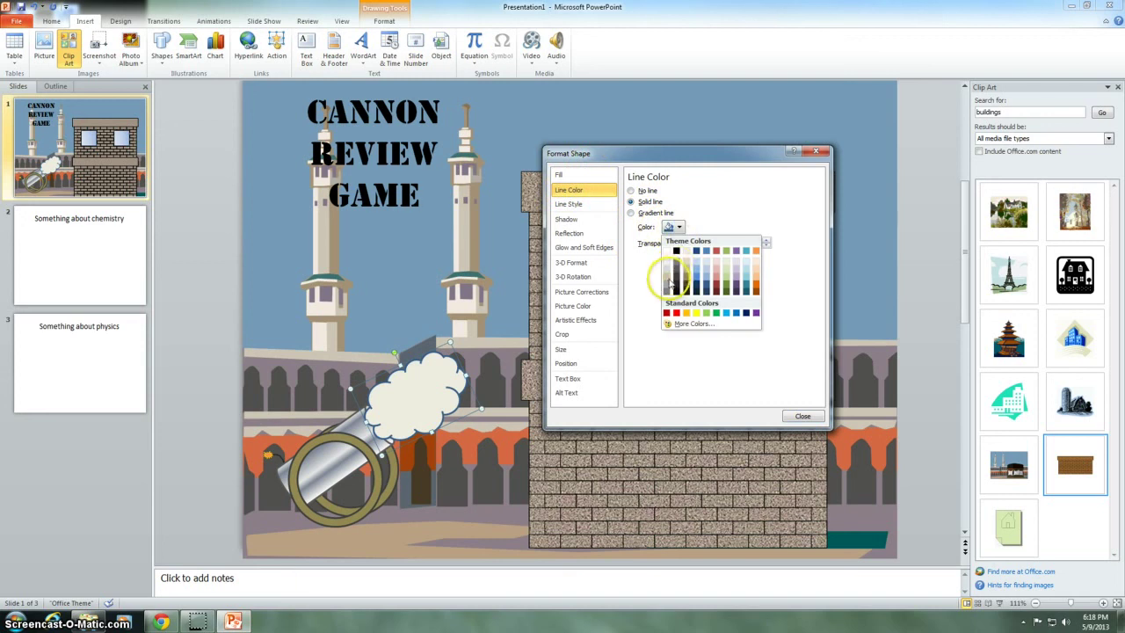
left_click(668, 281)
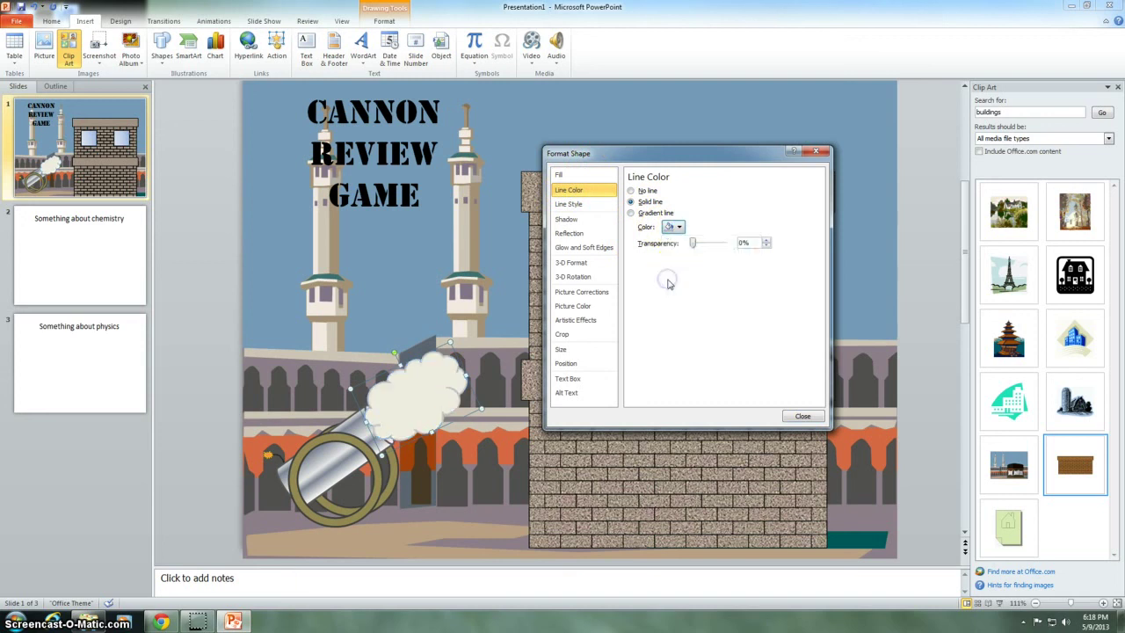
left_click(801, 415)
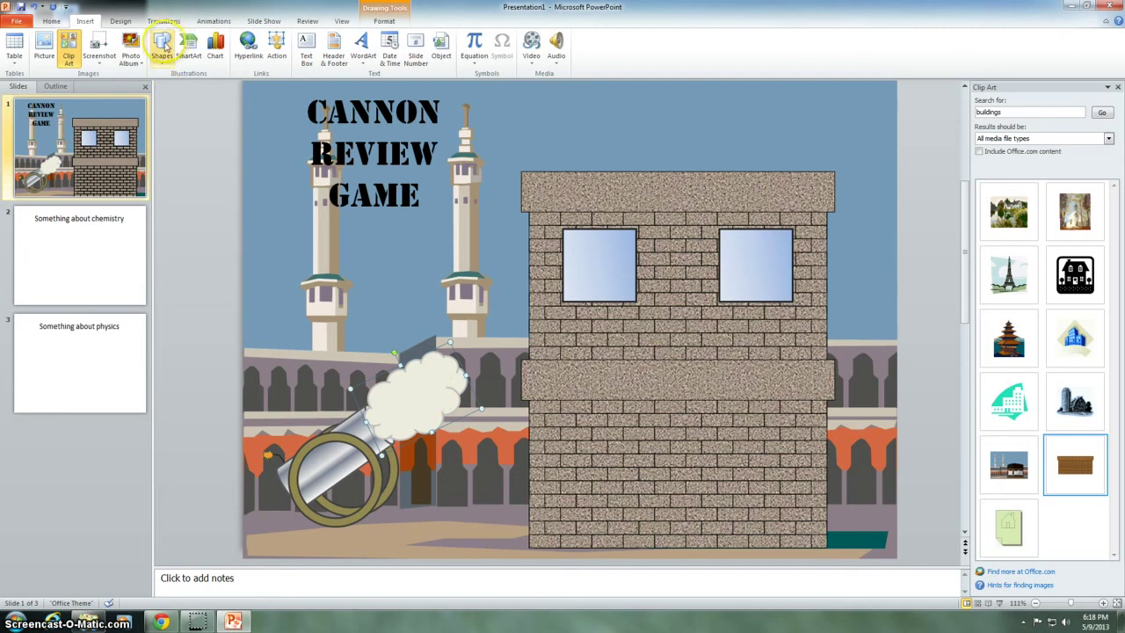
Draw a small circle at the cannon's muzzle, over the smoke cloud, as the cannonball
left_click(161, 48)
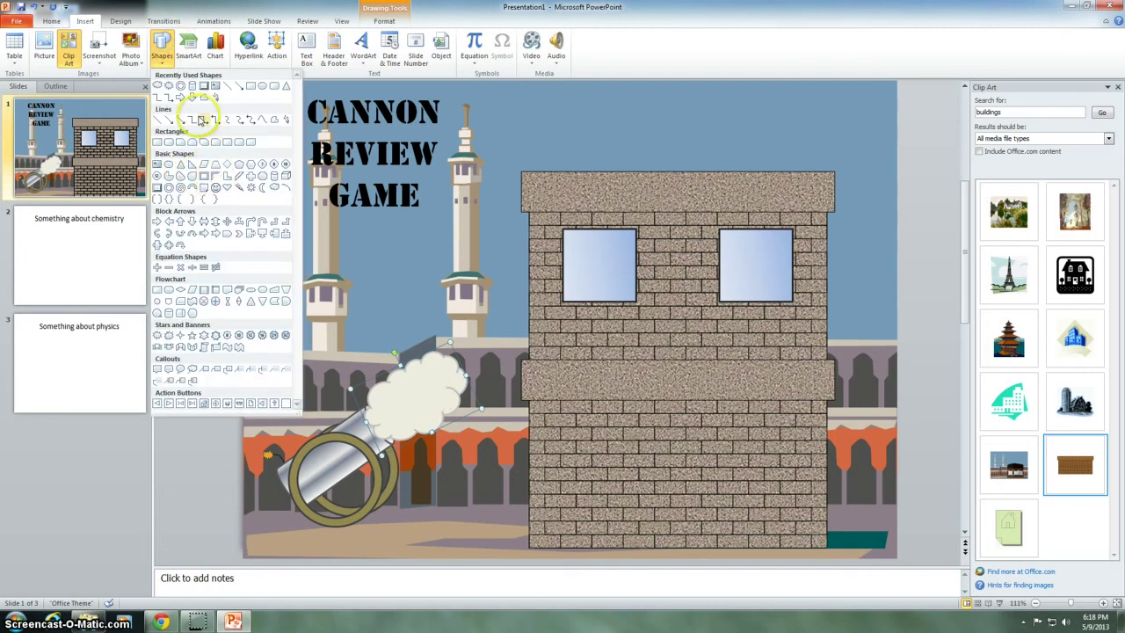
left_click(356, 344)
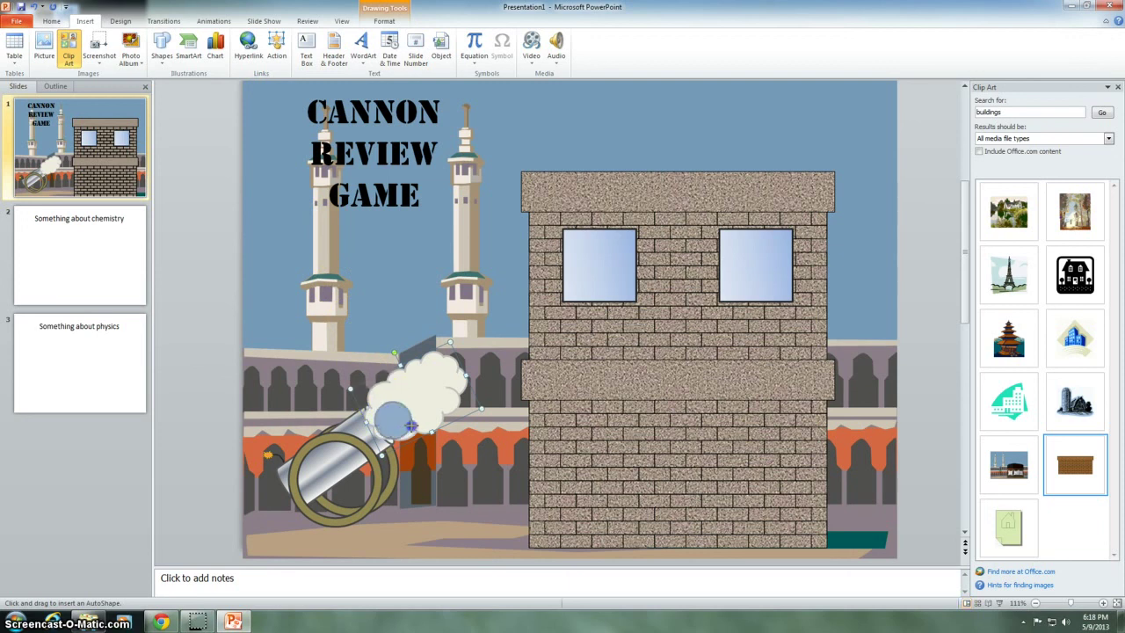
left_click_drag(412, 426, 392, 404)
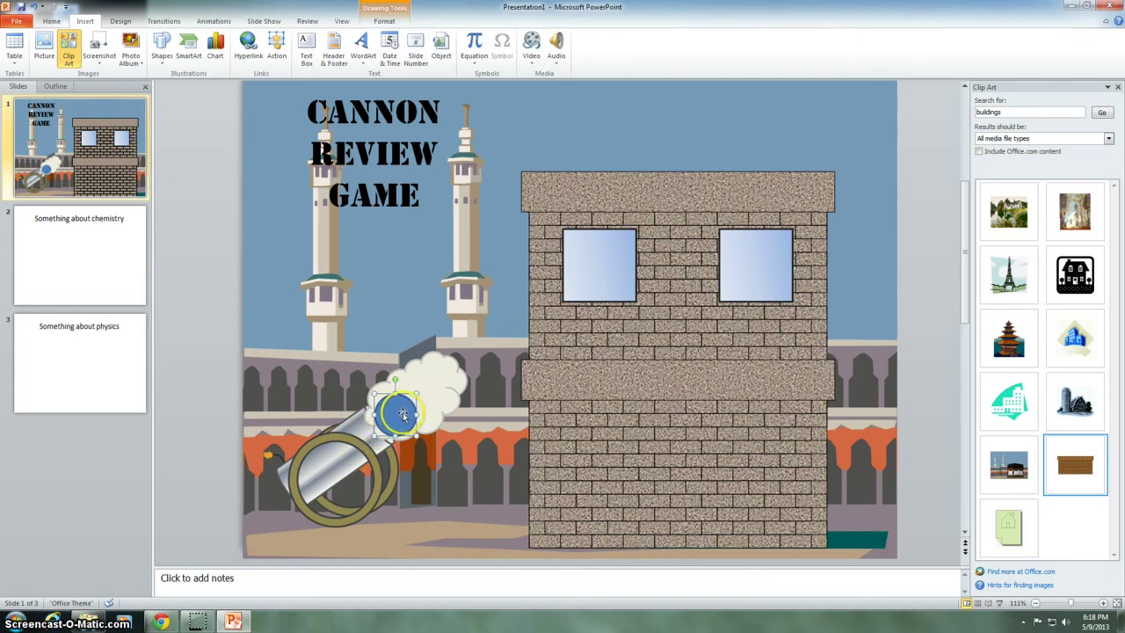
Fill the cannonball circle with solid black and remove its outline
right_click(400, 416)
left_click(449, 395)
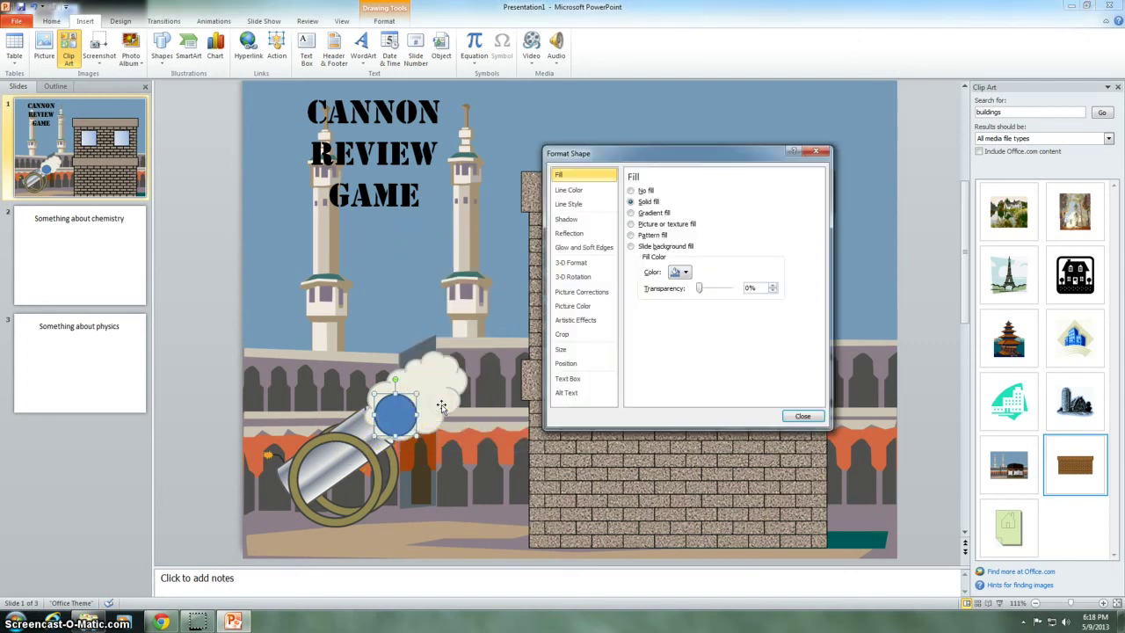
left_click(684, 275)
left_click(686, 295)
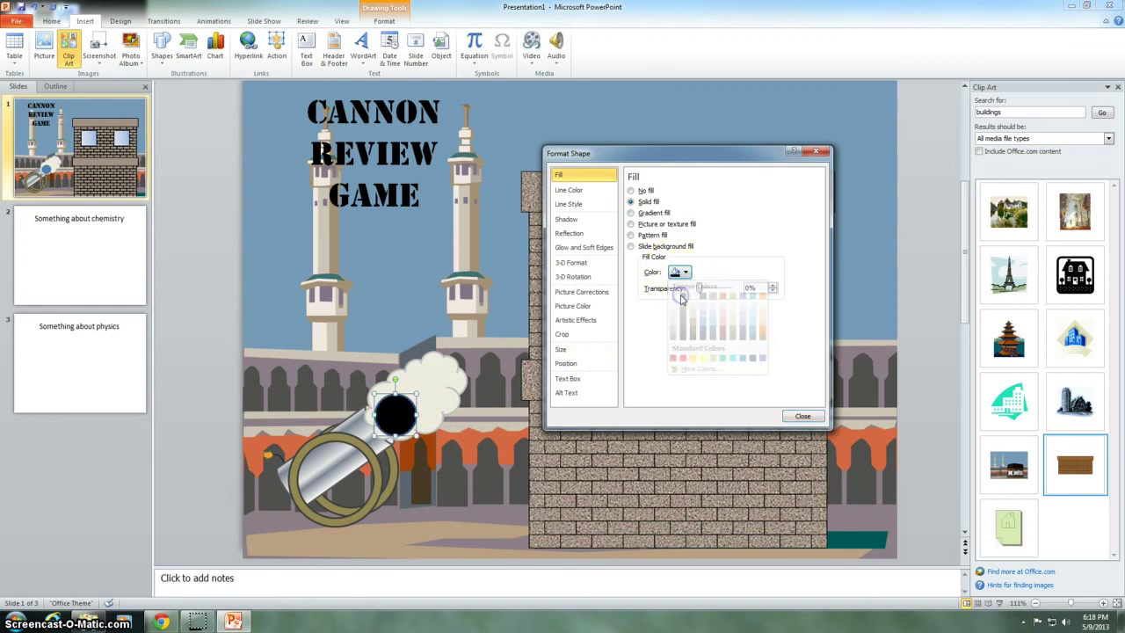
left_click(570, 190)
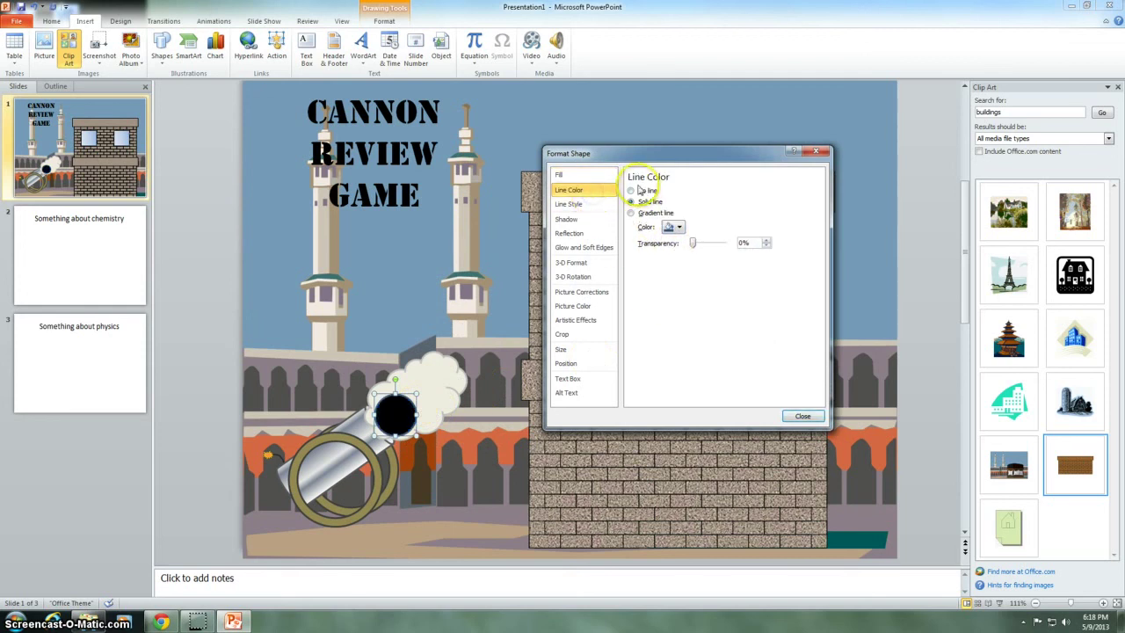
left_click(632, 190)
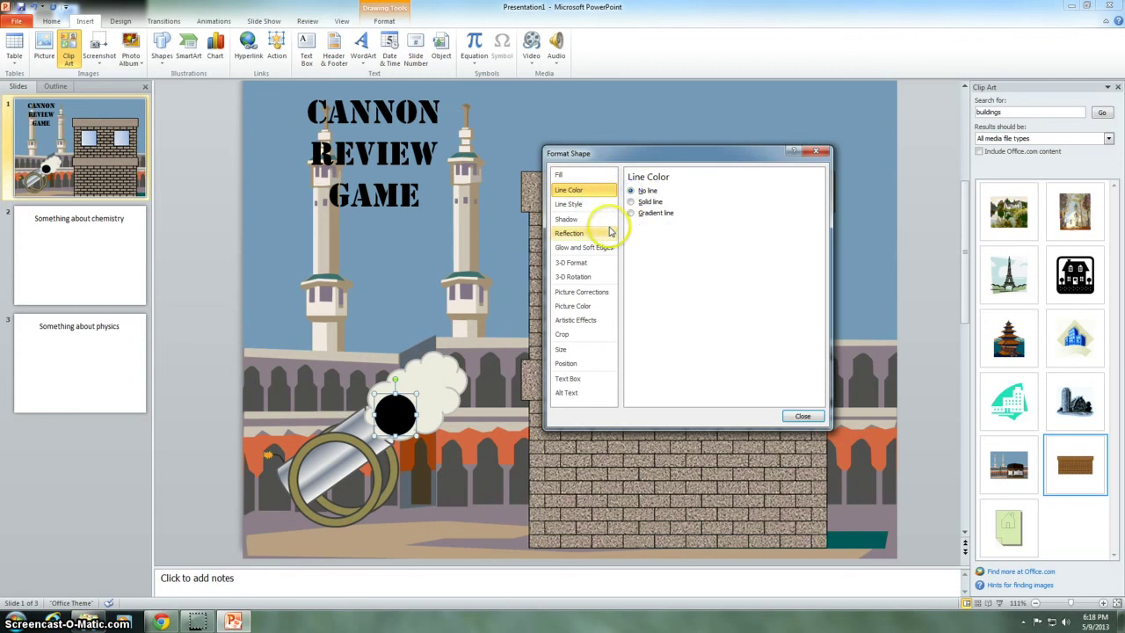
Apply the Circle bevel, 6 pt wide and 6 pt high, to the cannonball's top and bottom
left_click(573, 263)
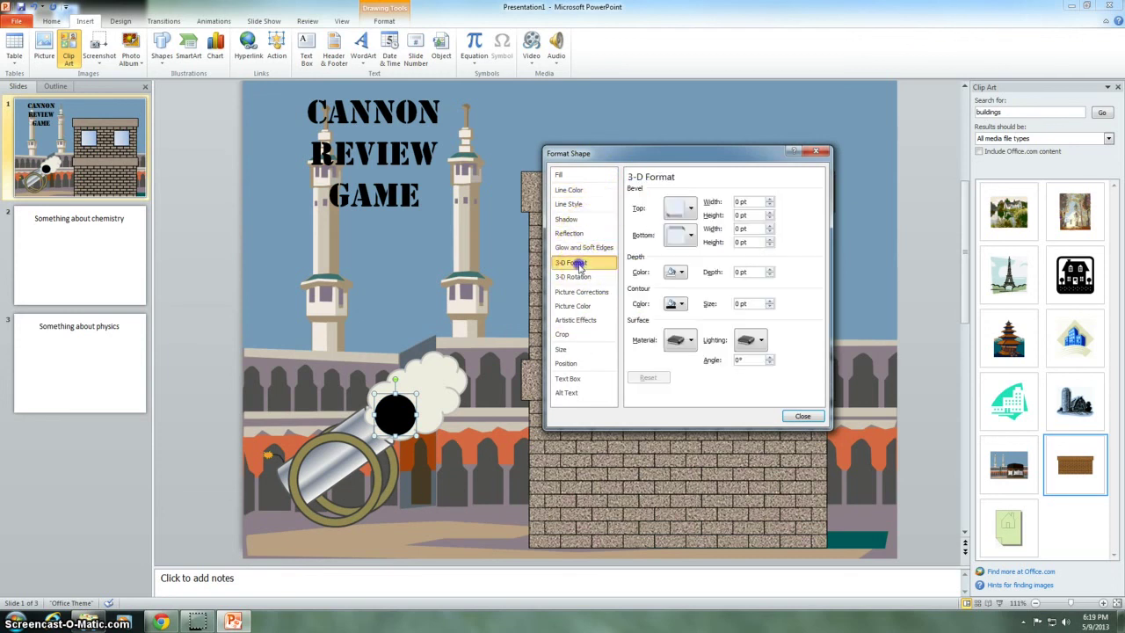
left_click(684, 211)
left_click(681, 297)
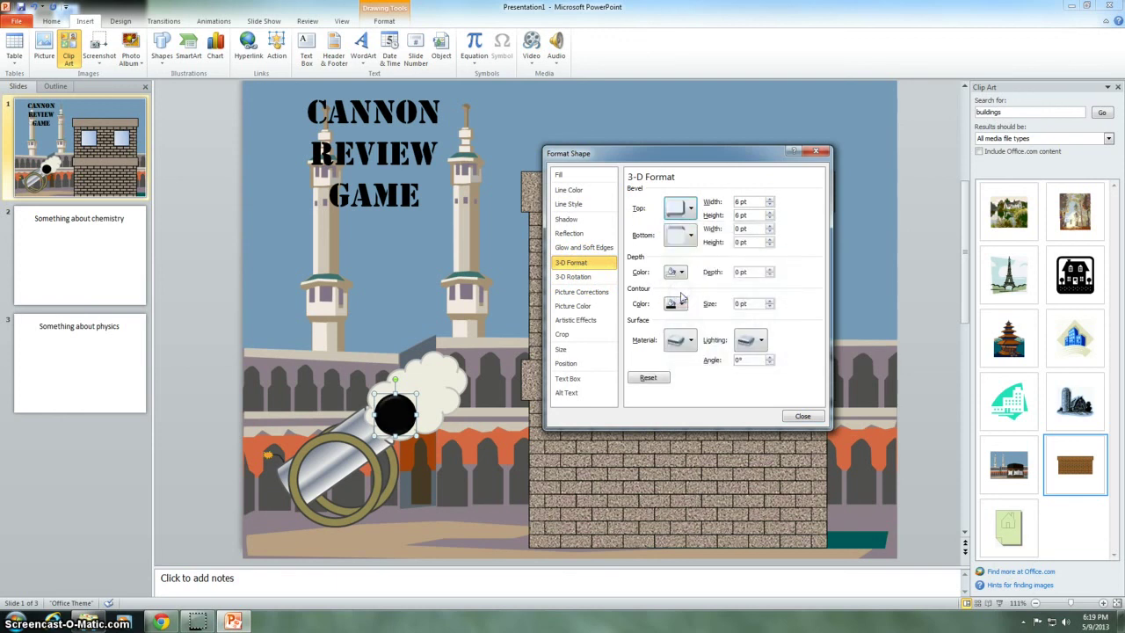
left_click(684, 235)
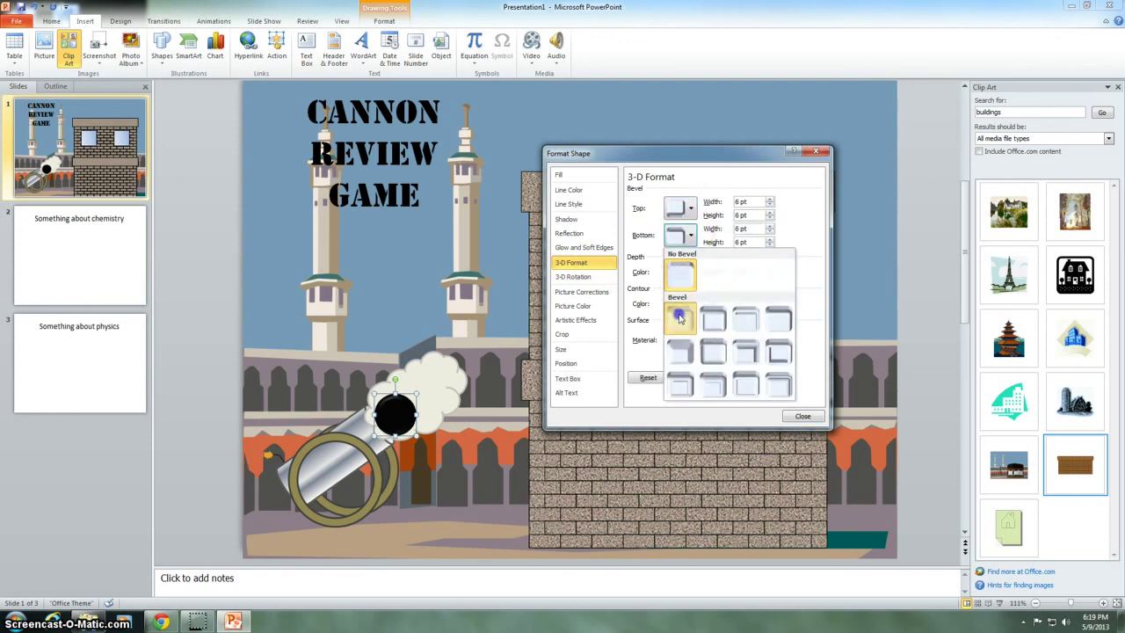
left_click(678, 318)
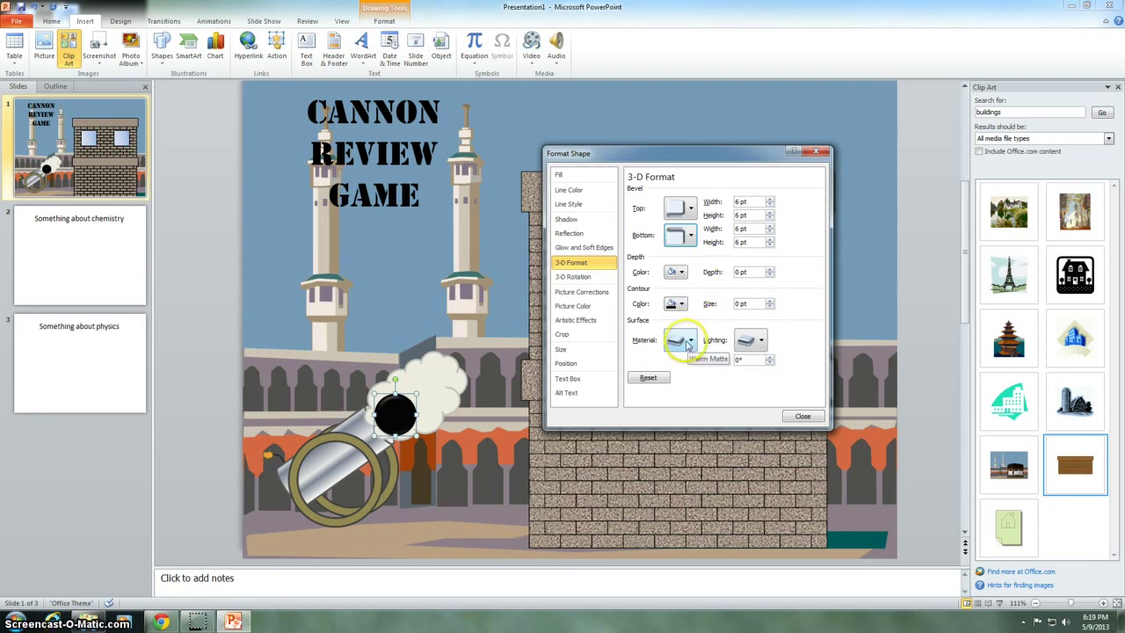
Give the cannonball a Metal surface material with neutral Harsh lighting
left_click(689, 343)
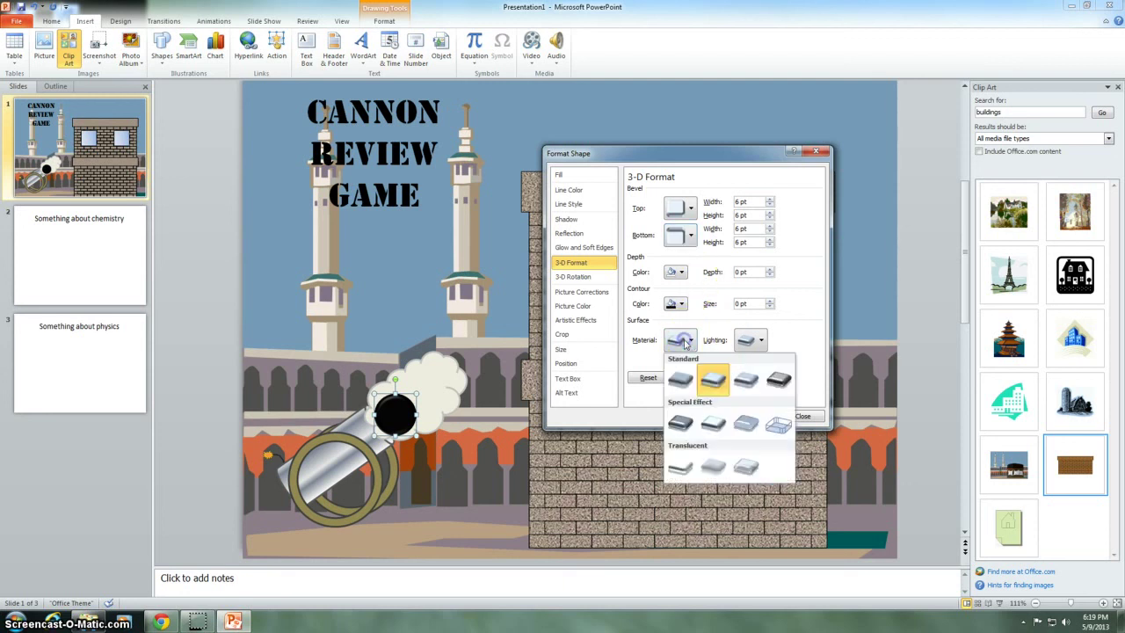
left_click(779, 383)
left_click(753, 340)
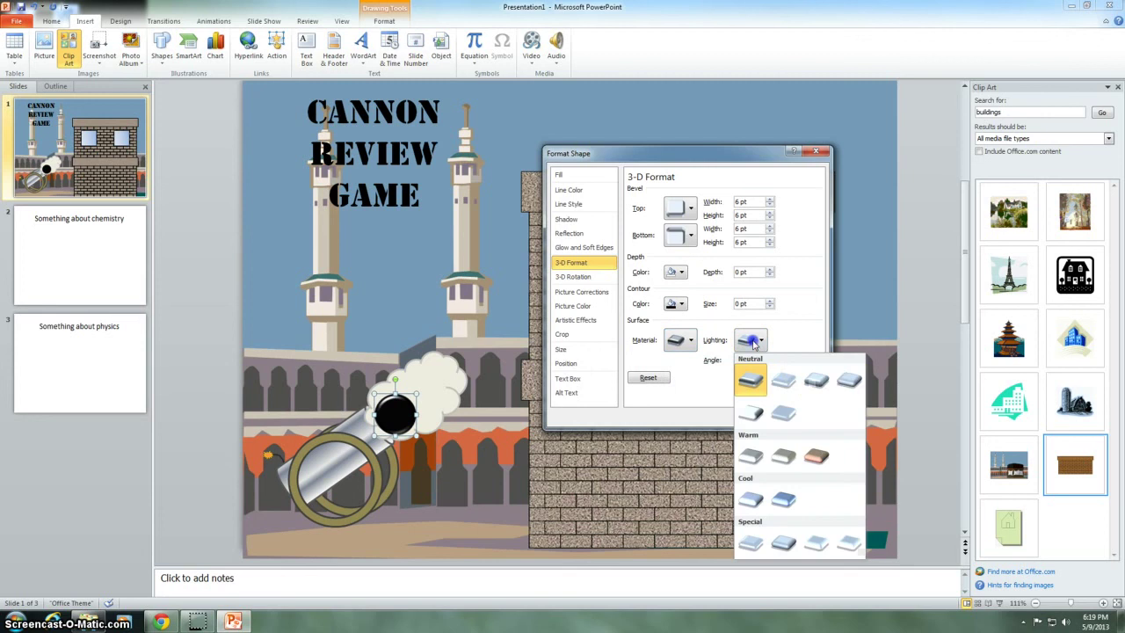
left_click(846, 378)
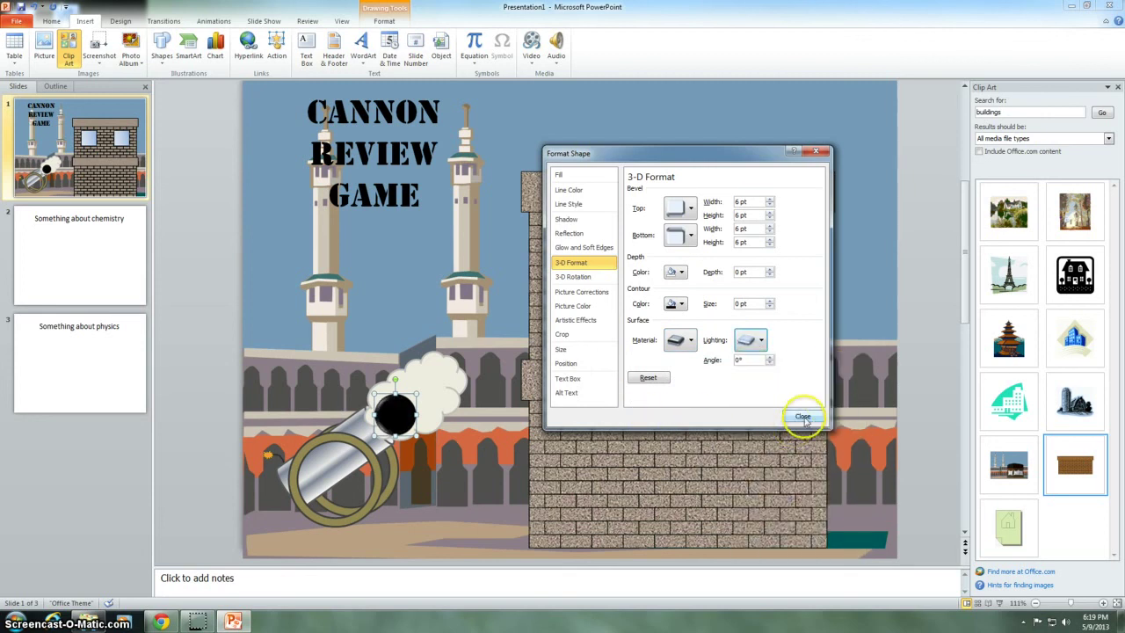
left_click(802, 416)
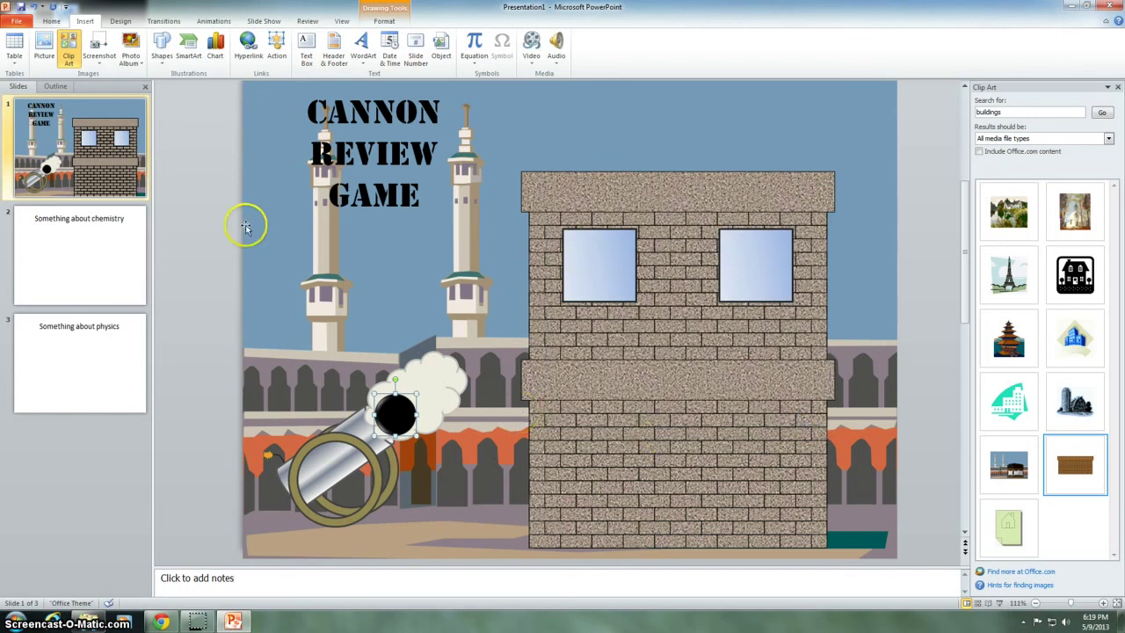
Draw a small rectangular callout at the slide's left edge above the cannon, with its tail pointing down to the left
left_click(162, 45)
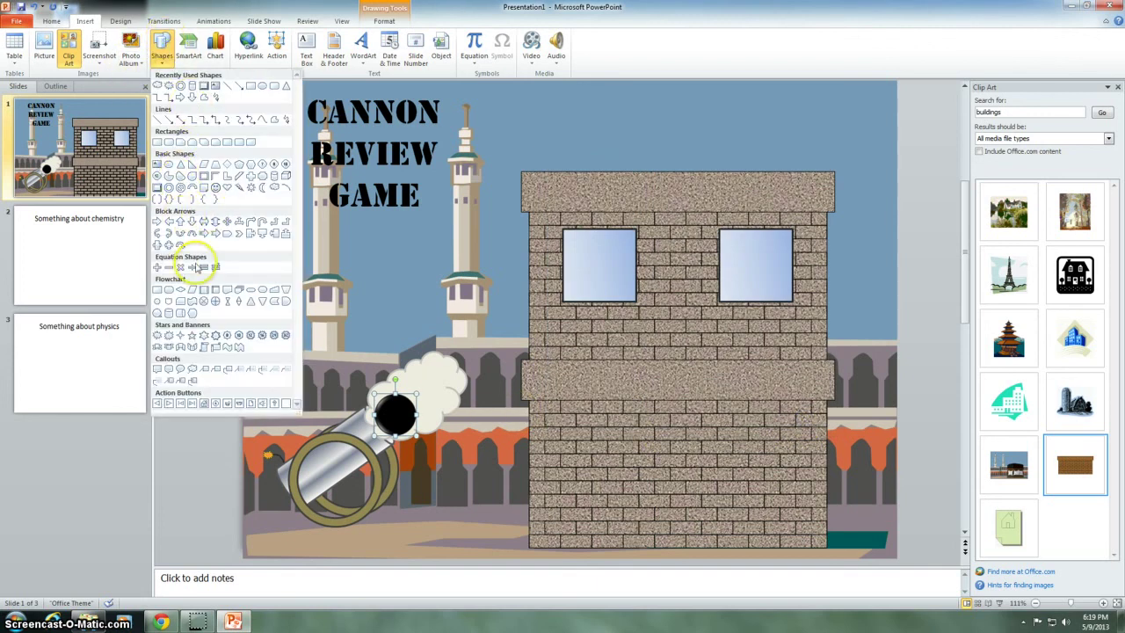
left_click(158, 368)
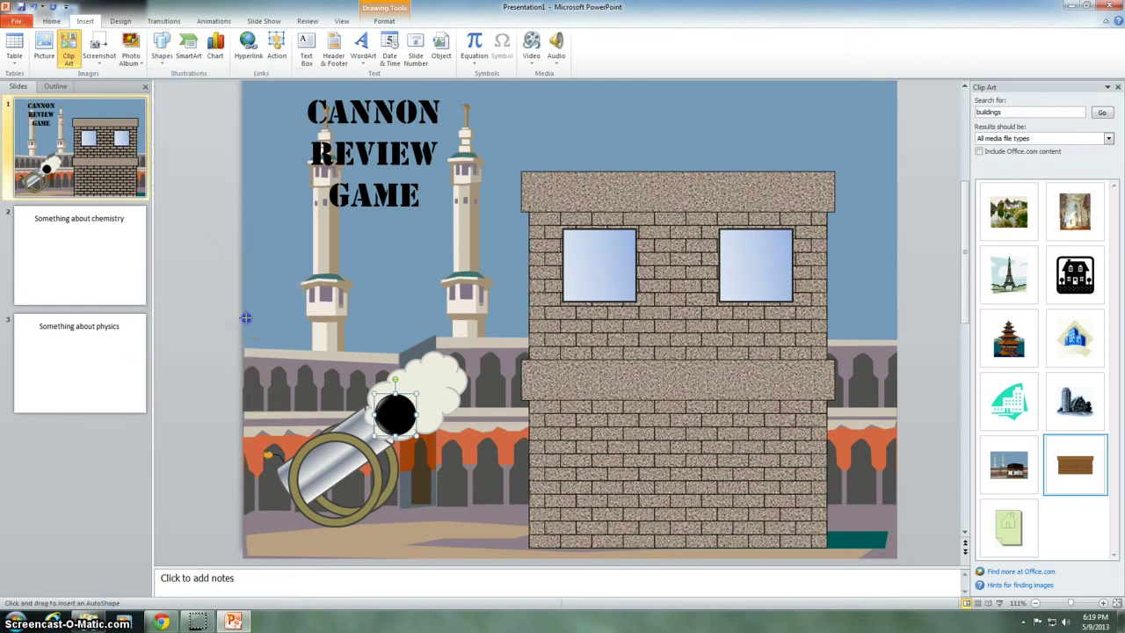
left_click_drag(247, 318, 296, 350)
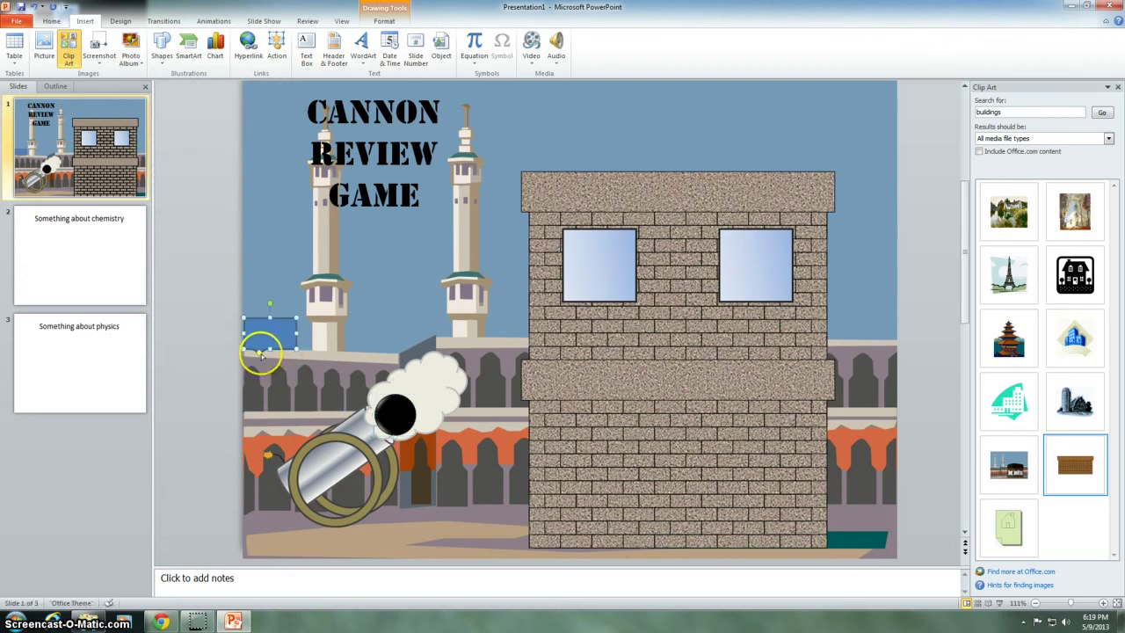
left_click_drag(247, 385, 244, 383)
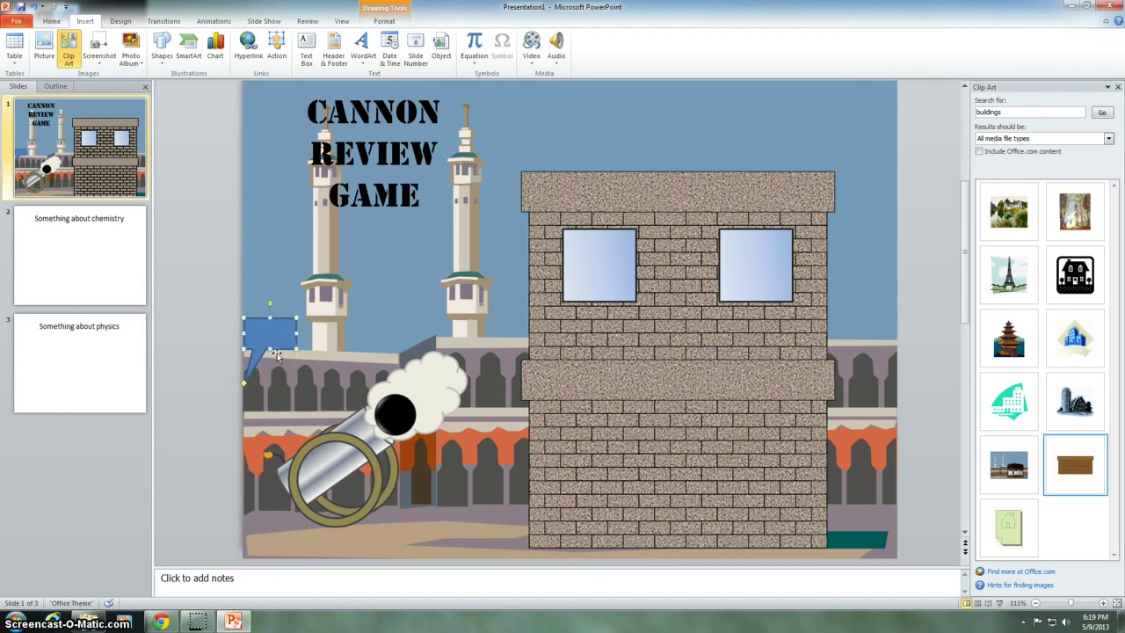
Enter "FIRE!" in the callout and color the text red
type("FIRE!")
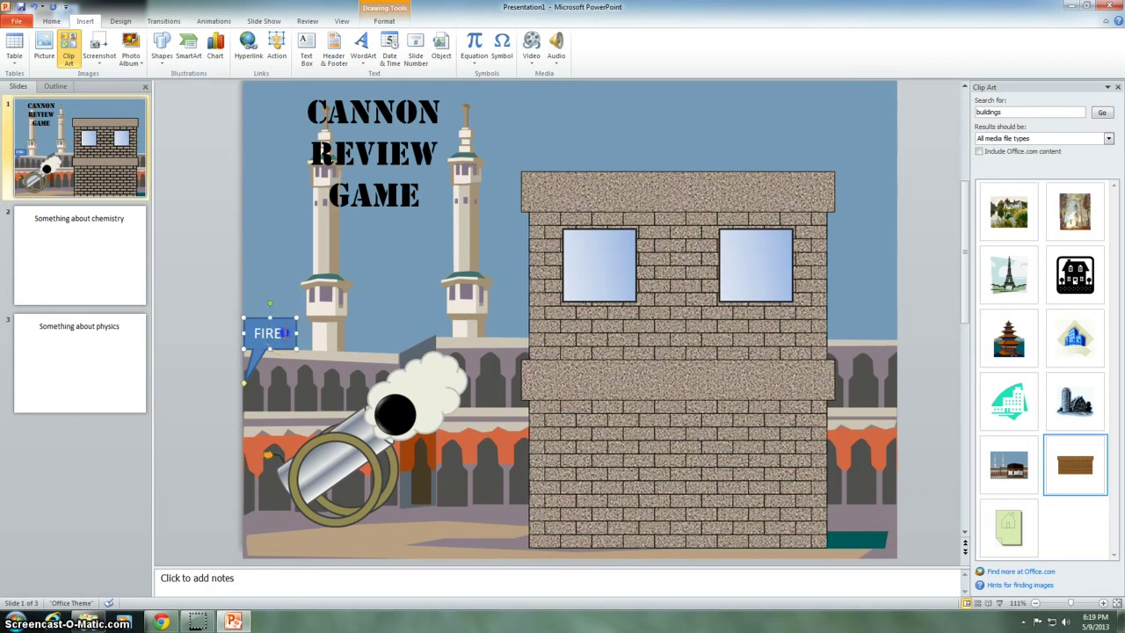
double_click(257, 334)
right_click(259, 328)
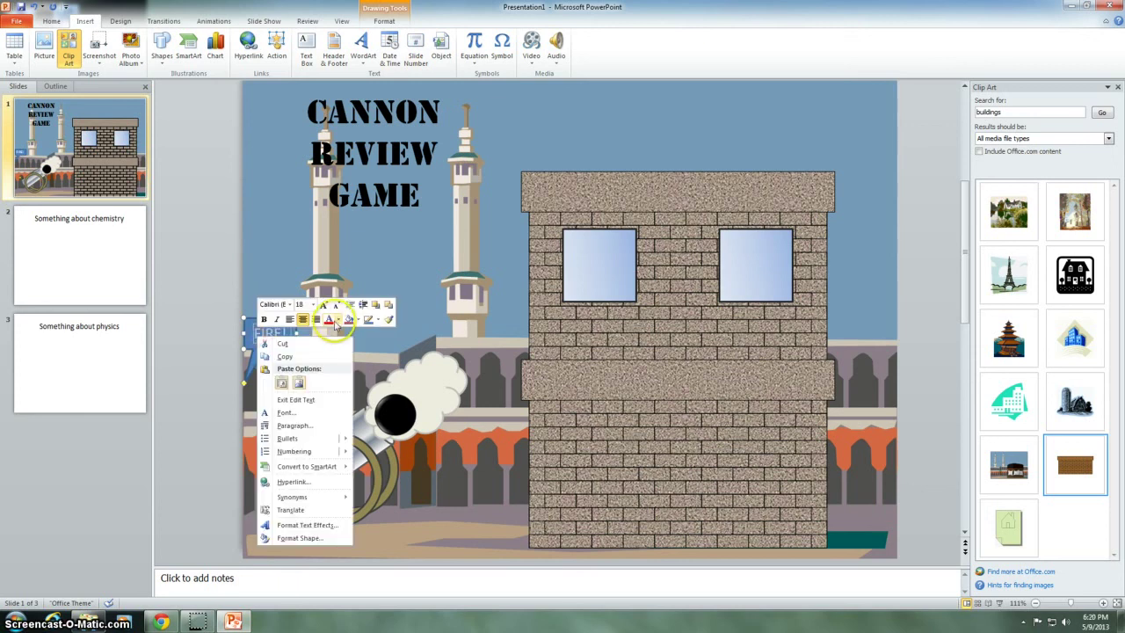
left_click(327, 320)
Fill the FIRE! callout with solid Tan, Background 2 and give it a black outline
right_click(280, 344)
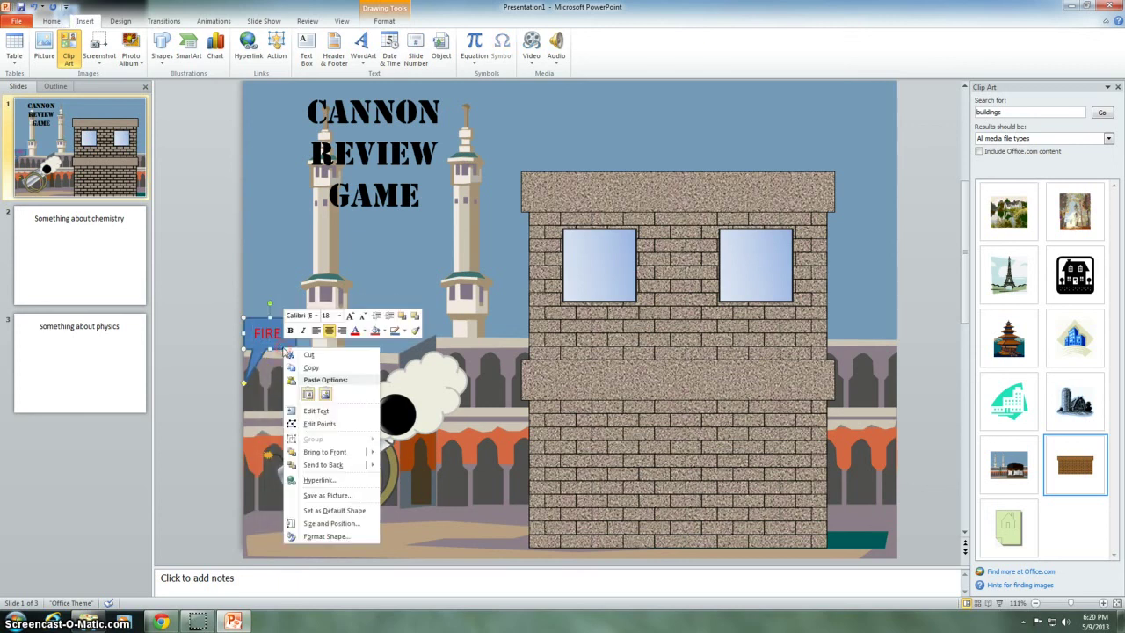
left_click(337, 535)
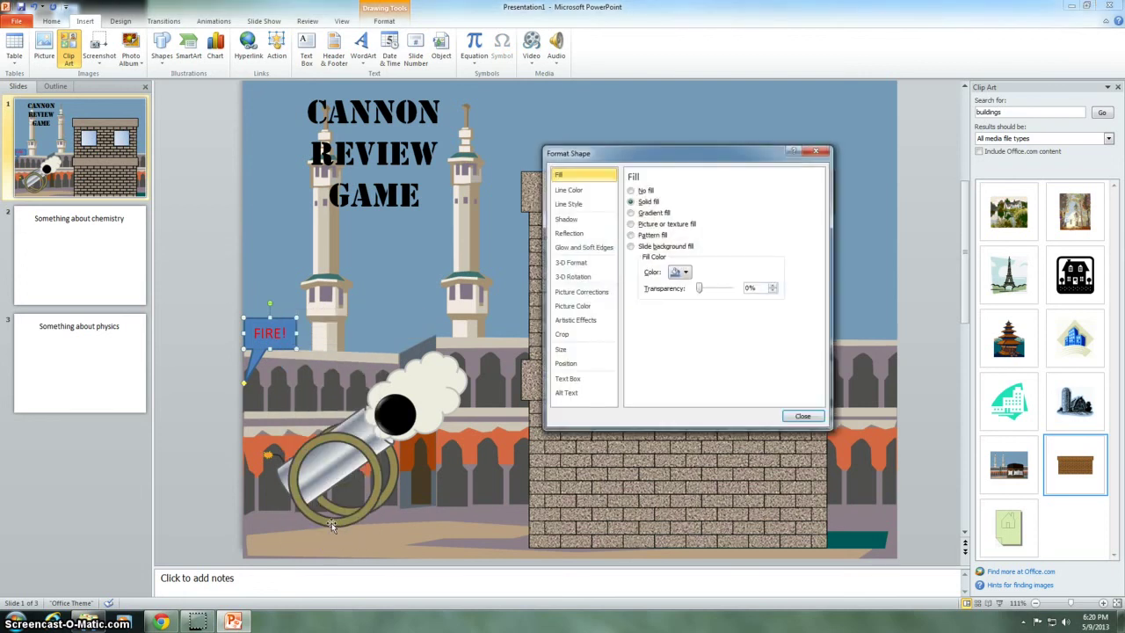
left_click(684, 274)
left_click(693, 295)
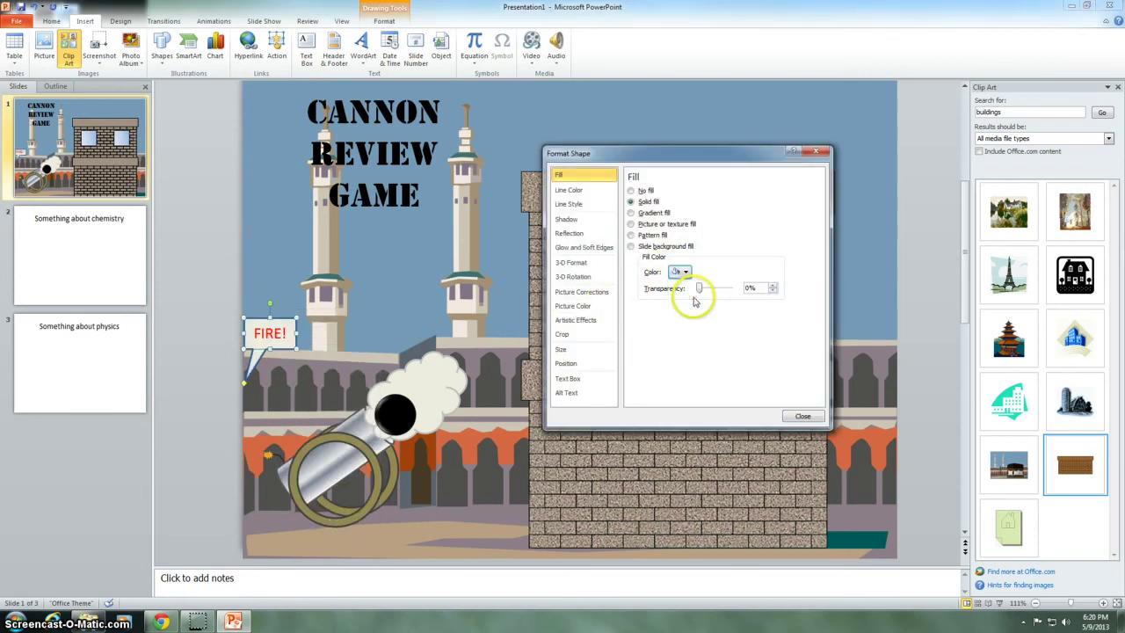
left_click(569, 190)
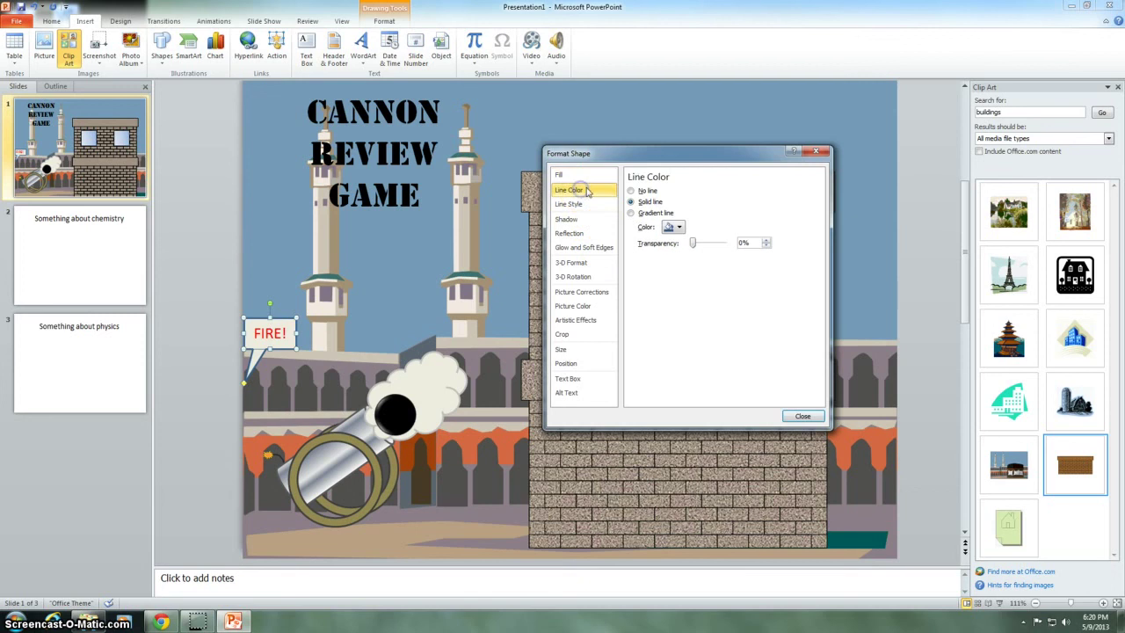
left_click(671, 227)
left_click(675, 252)
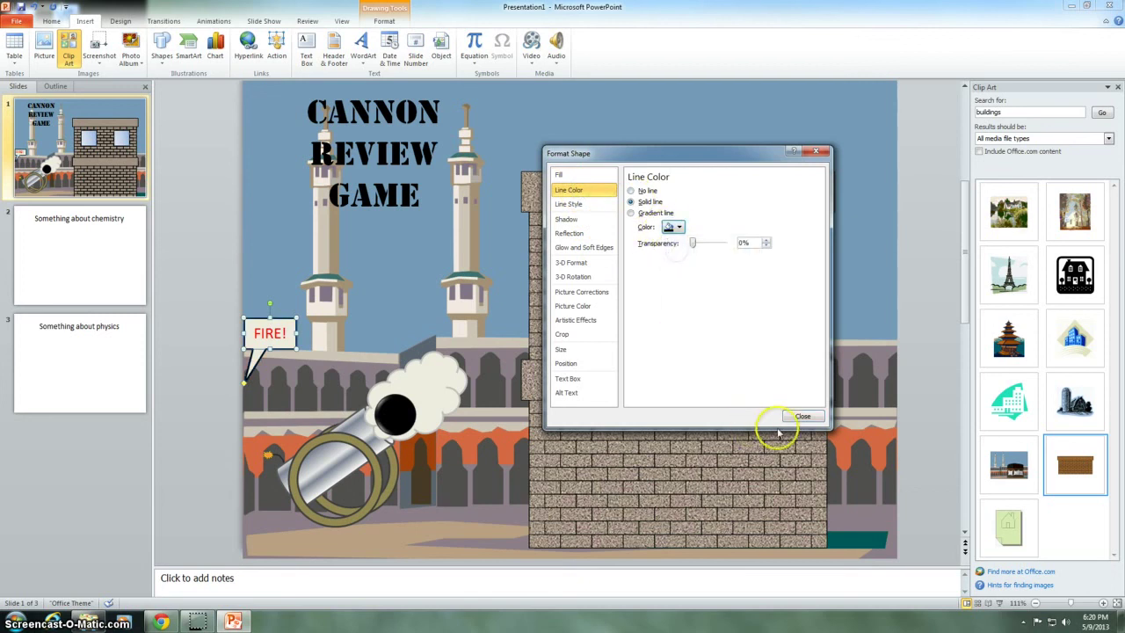
left_click(799, 415)
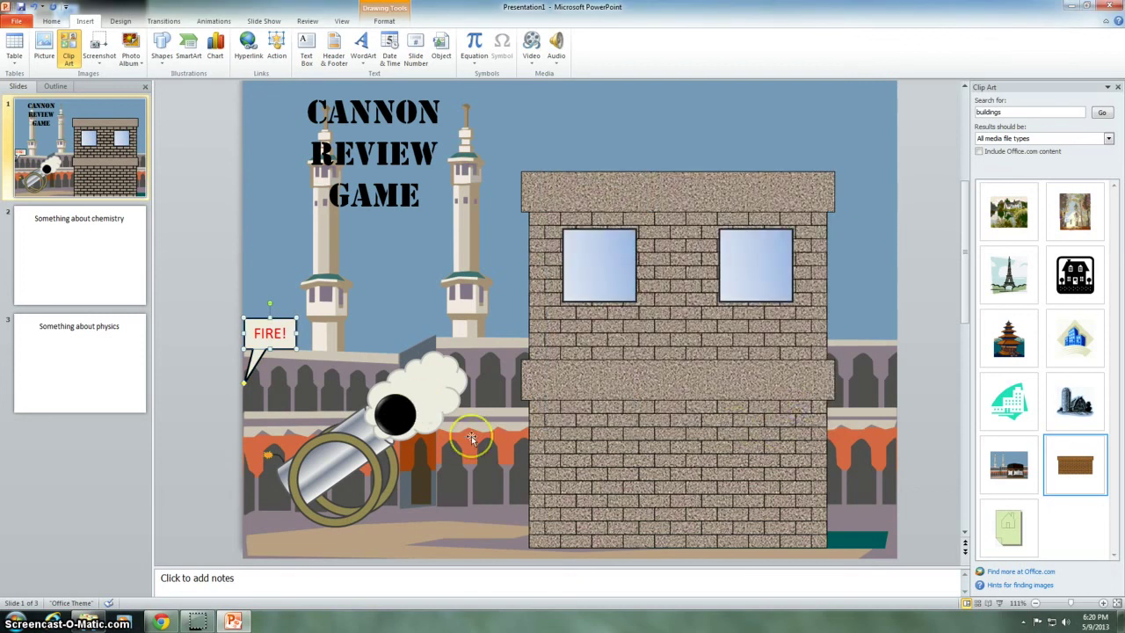